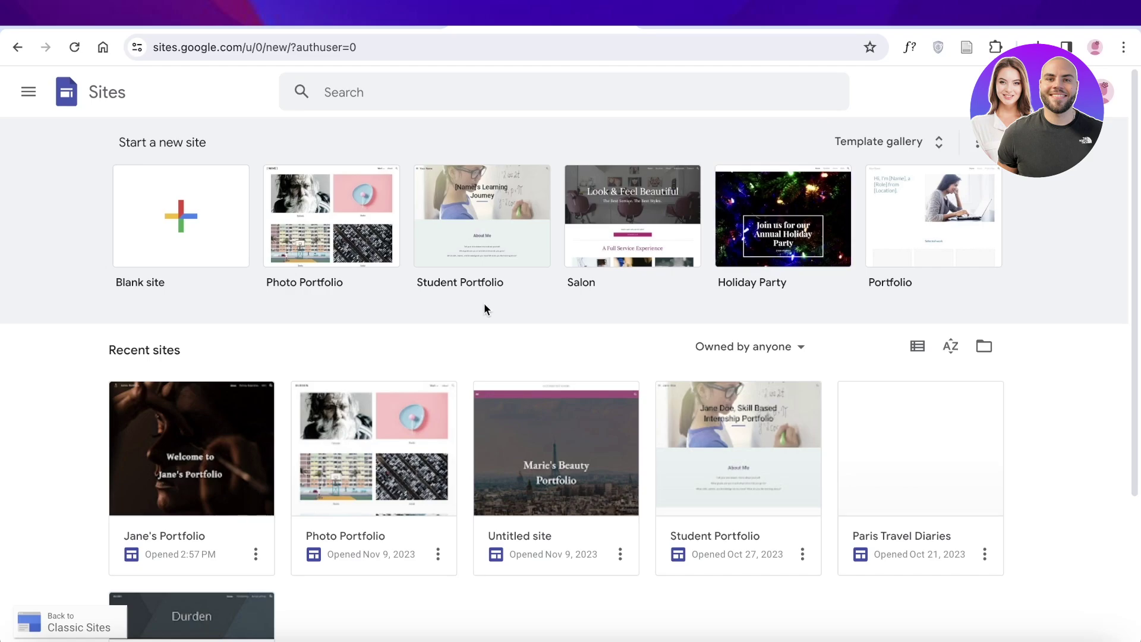
Open Jane's Portfolio from Recent sites and look over its header and content
{"action": "left_click", "coordinate": [249, 437]}
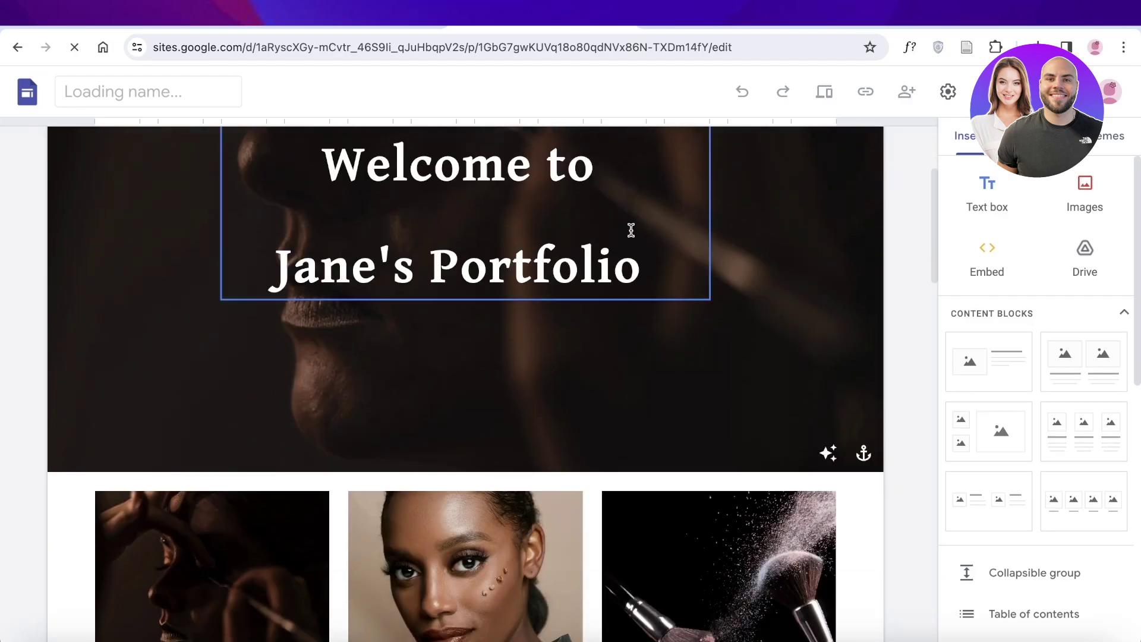
{"action": "left_click", "coordinate": [726, 41]}
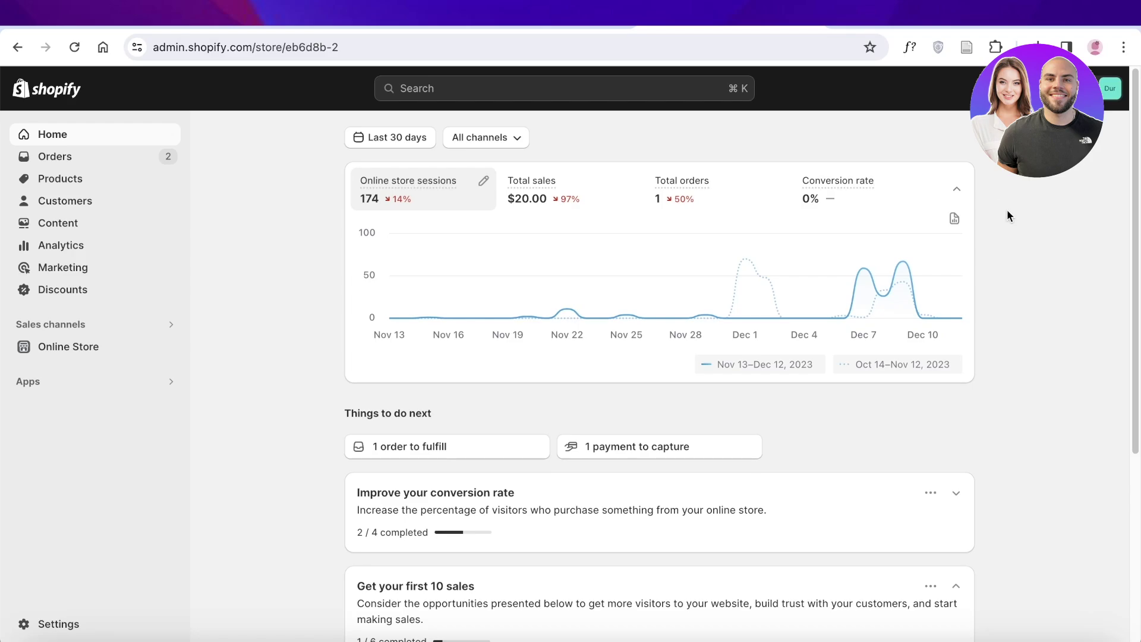
{"action": "scroll", "coordinate": [1002, 223], "scroll_direction": "down", "scroll_amount": 3}
{"action": "scroll", "coordinate": [880, 285], "scroll_direction": "up", "scroll_amount": 2}
{"action": "scroll", "coordinate": [886, 311], "scroll_direction": "up", "scroll_amount": 2}
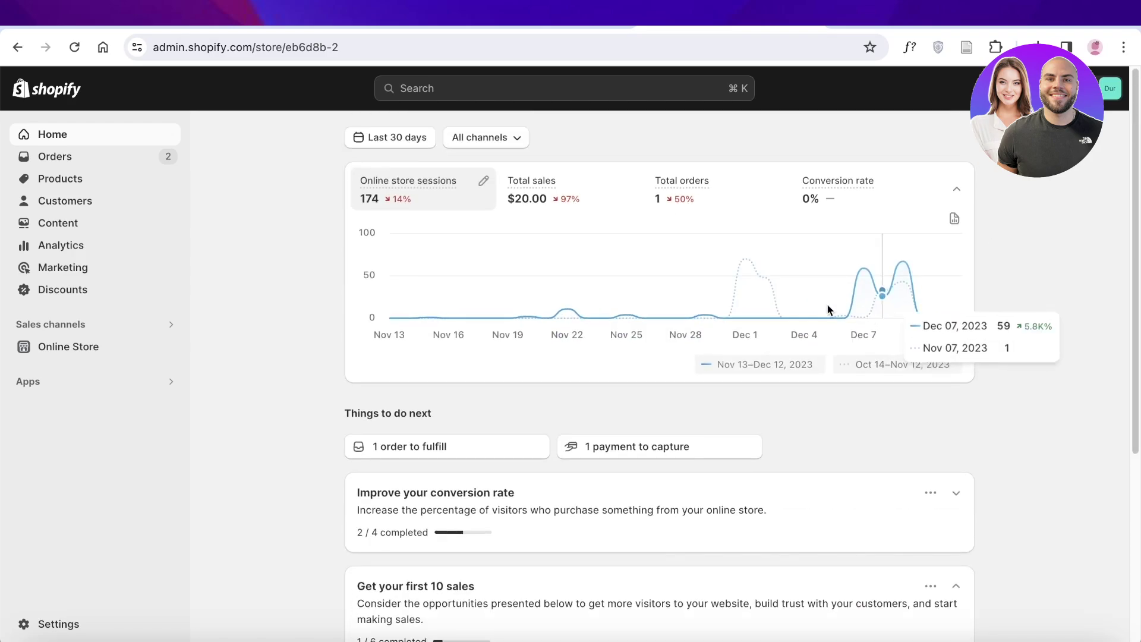
Back in the Jane's Portfolio editor, undo the last three site edits
{"action": "left_click", "coordinate": [547, 30]}
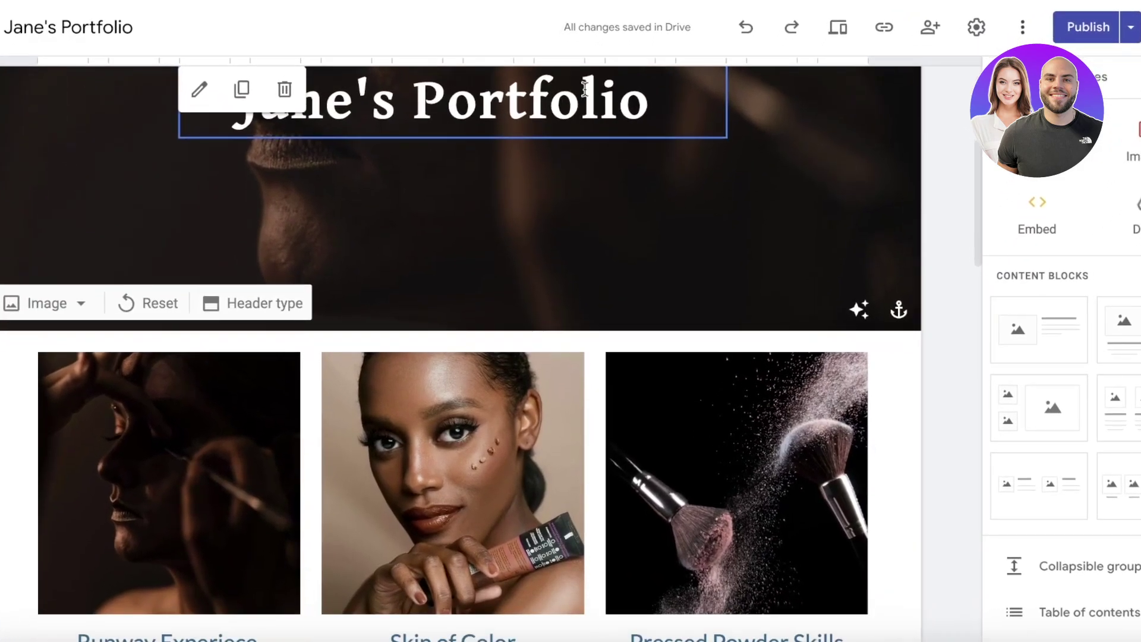
{"action": "scroll", "coordinate": [838, 172], "scroll_direction": "down", "scroll_amount": 12}
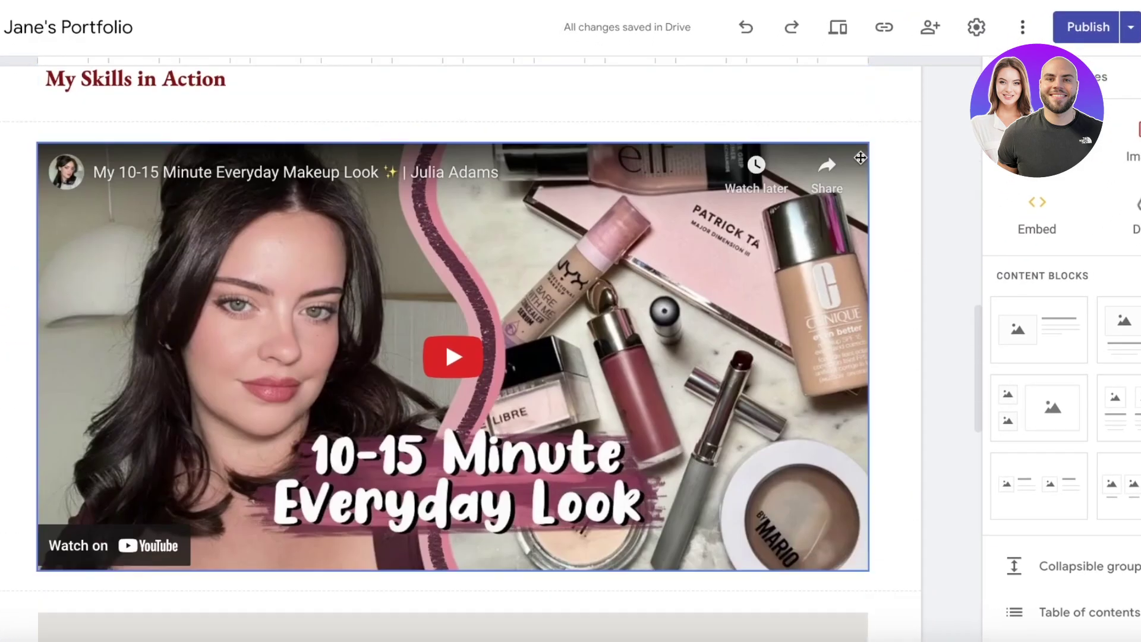
{"action": "key", "text": "ctrl+z"}
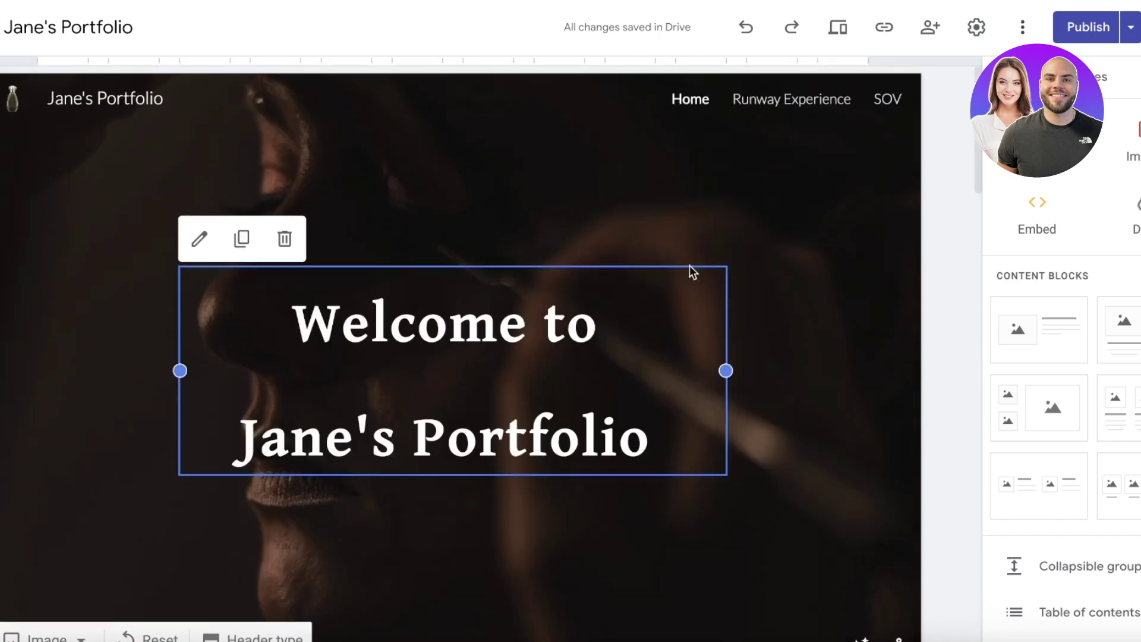
{"action": "key", "text": "ctrl+z"}
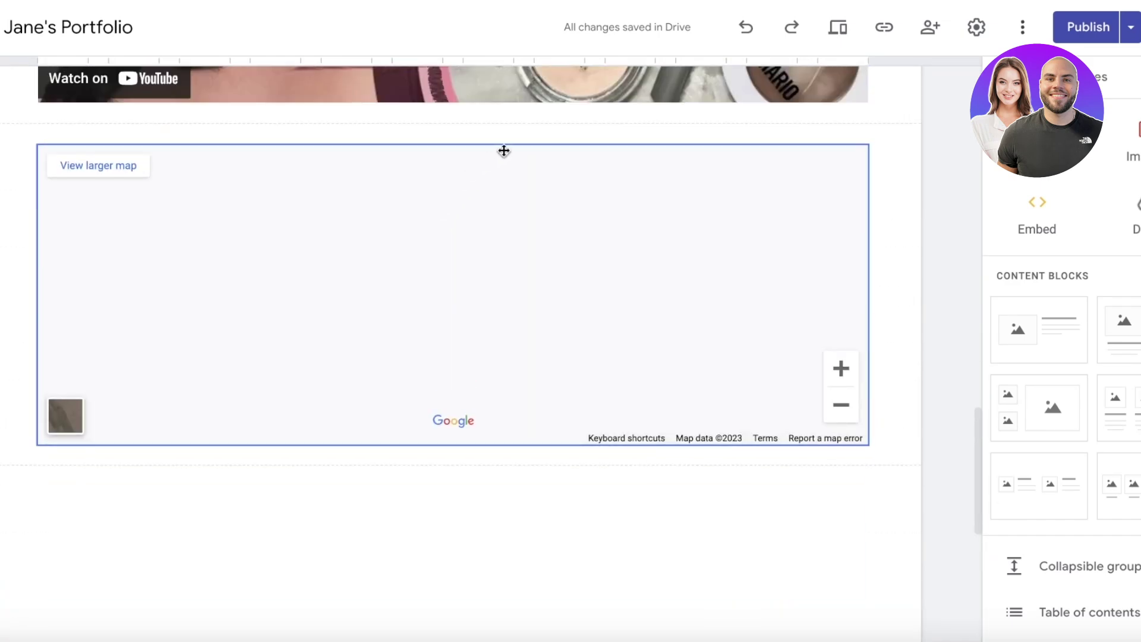
{"action": "key", "text": "ctrl+z"}
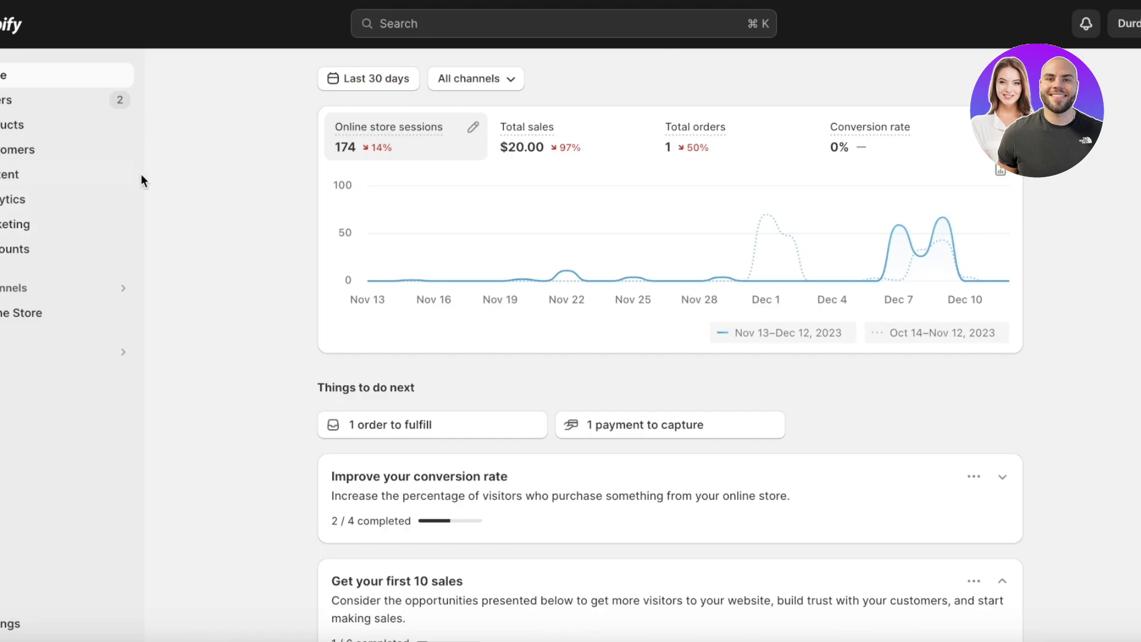
Create a new product titled 'Makeup Guide 101'
{"action": "left_click", "coordinate": [99, 131]}
{"action": "left_click", "coordinate": [1135, 82]}
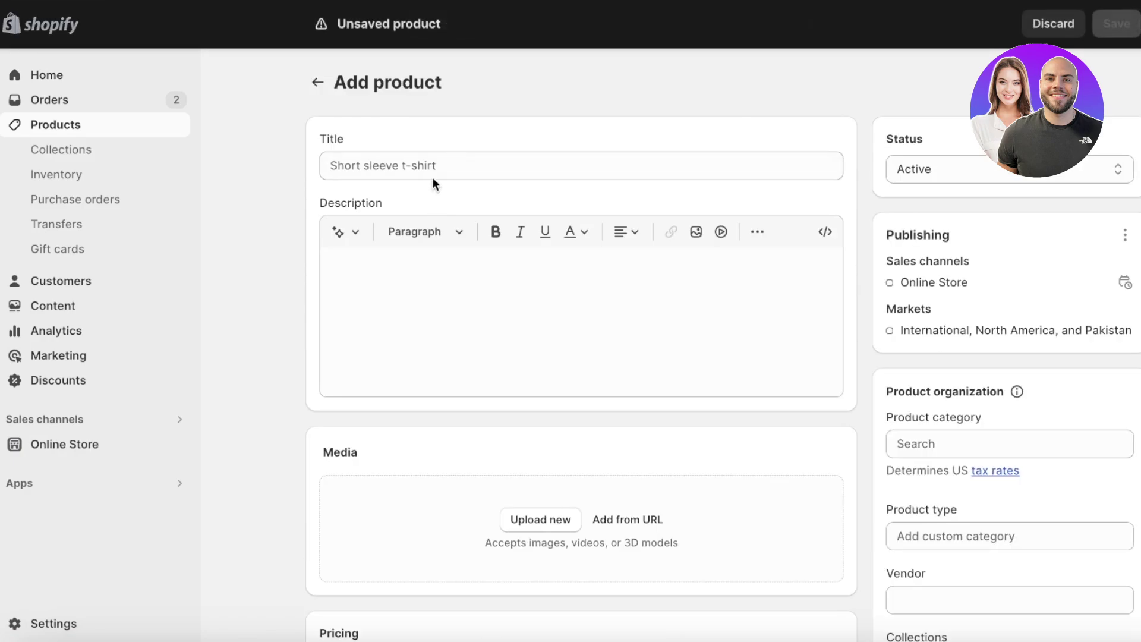
{"action": "left_click", "coordinate": [433, 177]}
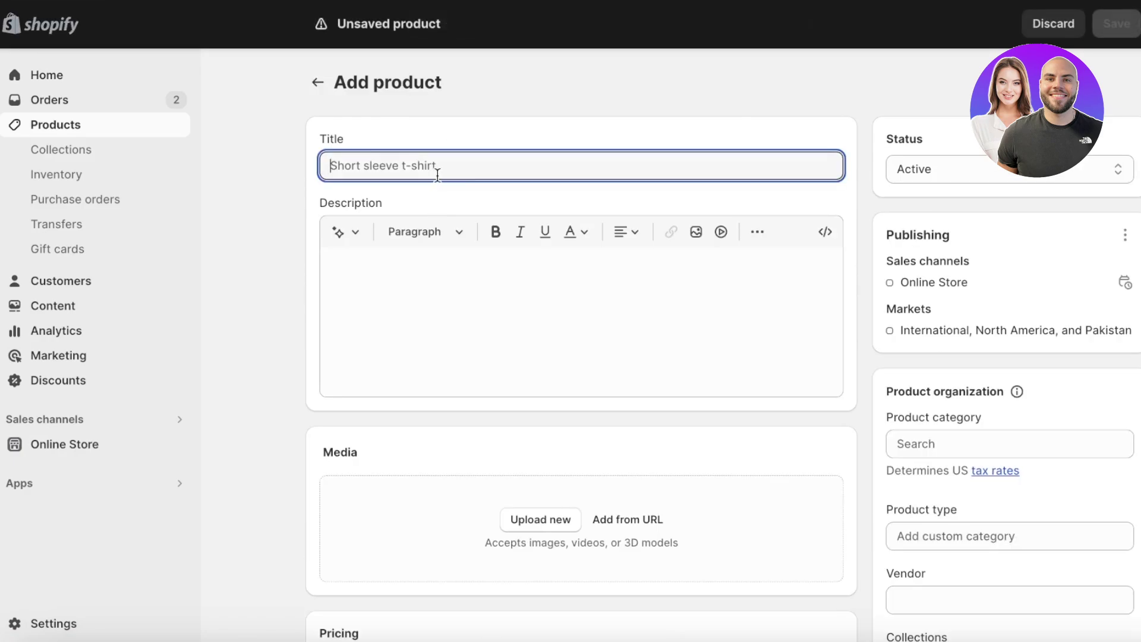
{"action": "type", "text": "Makeup Gud"}
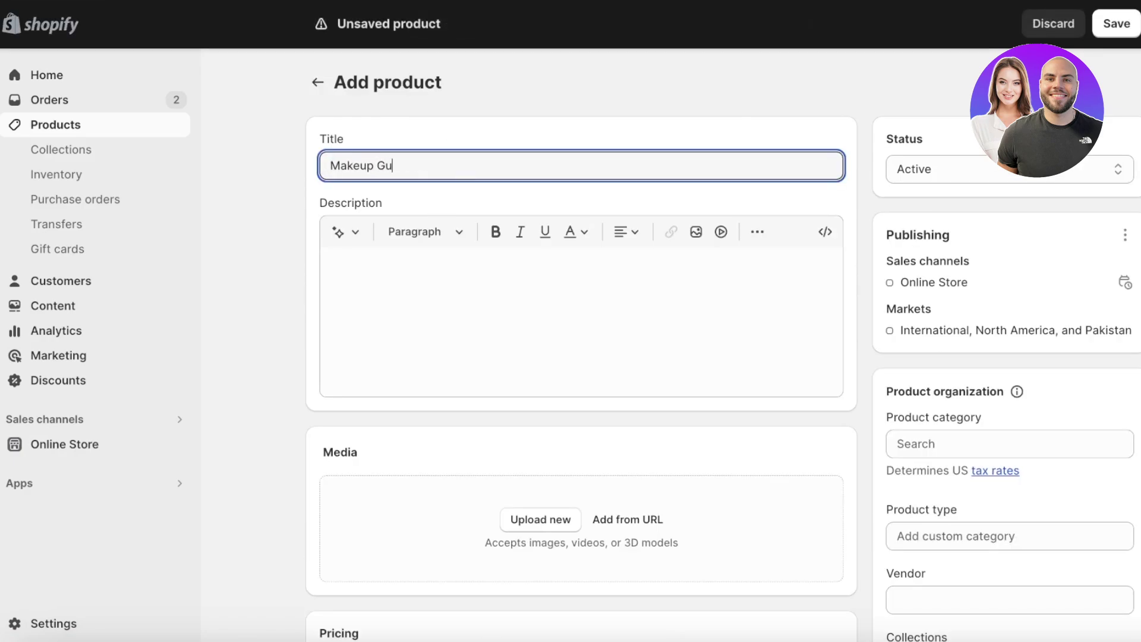
{"action": "type", "text": "ide 101"}
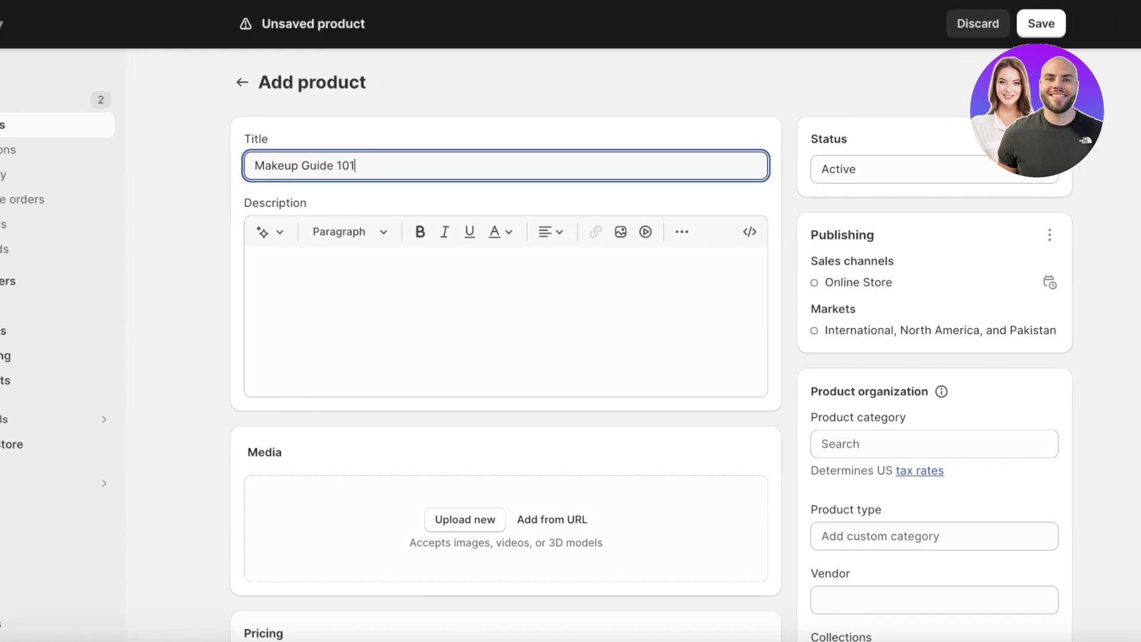
Upload EM3AQBDX.png from the Desktop as the product's media image
{"action": "left_click", "coordinate": [364, 497]}
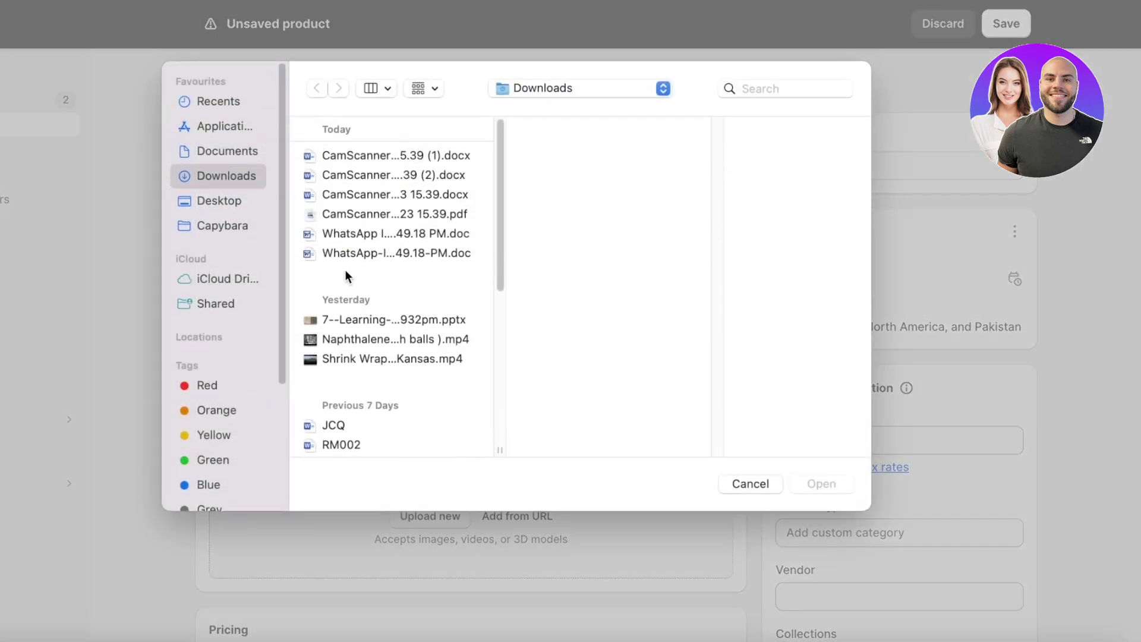
{"action": "scroll", "coordinate": [314, 329], "scroll_direction": "down", "scroll_amount": 5}
{"action": "left_click", "coordinate": [233, 226]}
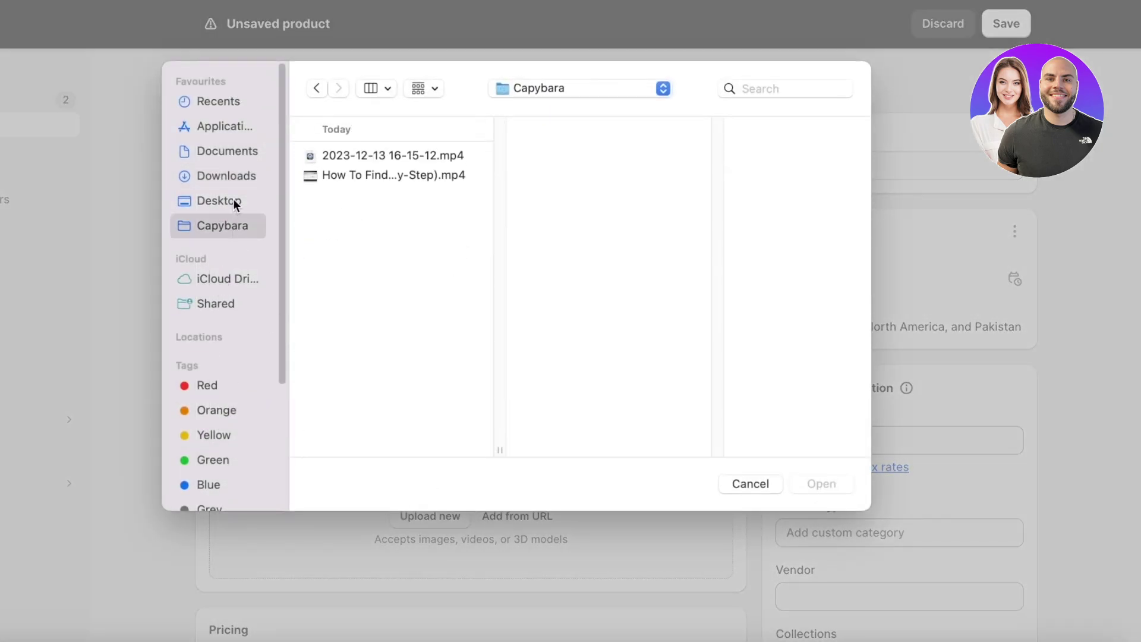
{"action": "left_click", "coordinate": [235, 200]}
{"action": "scroll", "coordinate": [348, 300], "scroll_direction": "down", "scroll_amount": 5}
{"action": "left_click", "coordinate": [348, 194]}
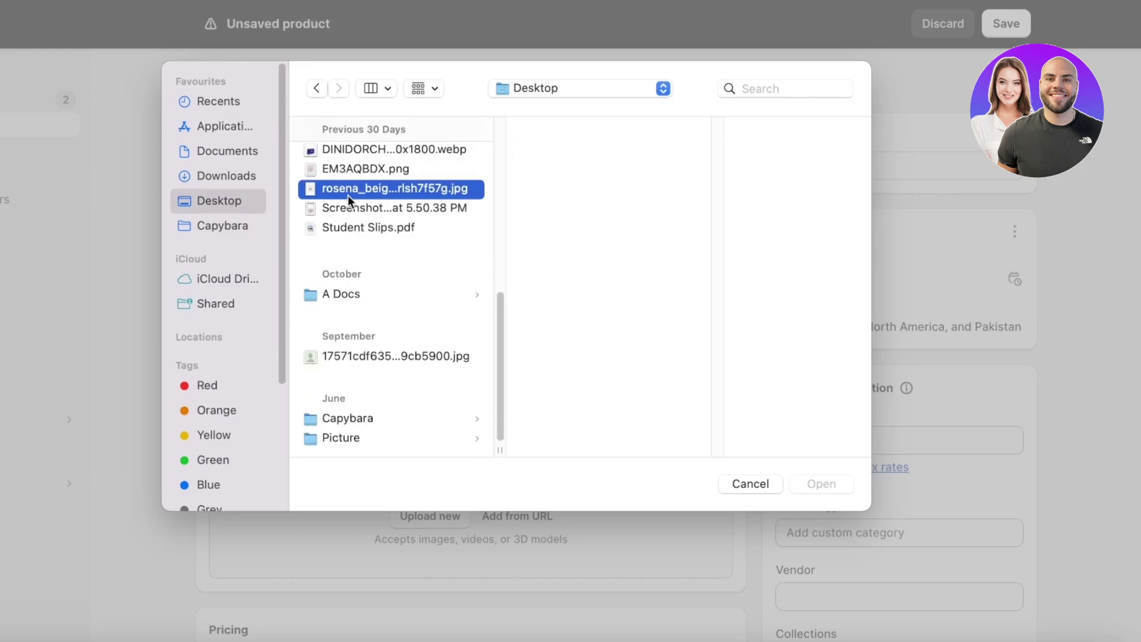
{"action": "left_click", "coordinate": [349, 173]}
{"action": "left_click", "coordinate": [812, 484]}
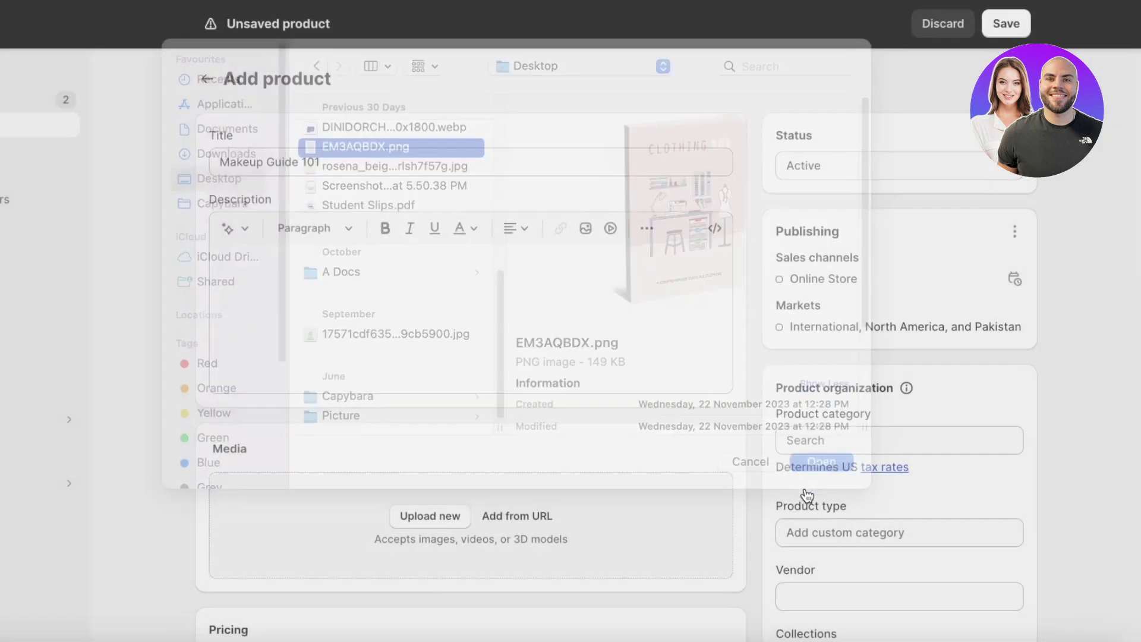
{"action": "scroll", "coordinate": [172, 344], "scroll_direction": "down", "scroll_amount": 5}
{"action": "scroll", "coordinate": [255, 309], "scroll_direction": "up", "scroll_amount": 5}
Set the product price to 199 and turn off Charge tax
{"action": "scroll", "coordinate": [314, 298], "scroll_direction": "down", "scroll_amount": 8}
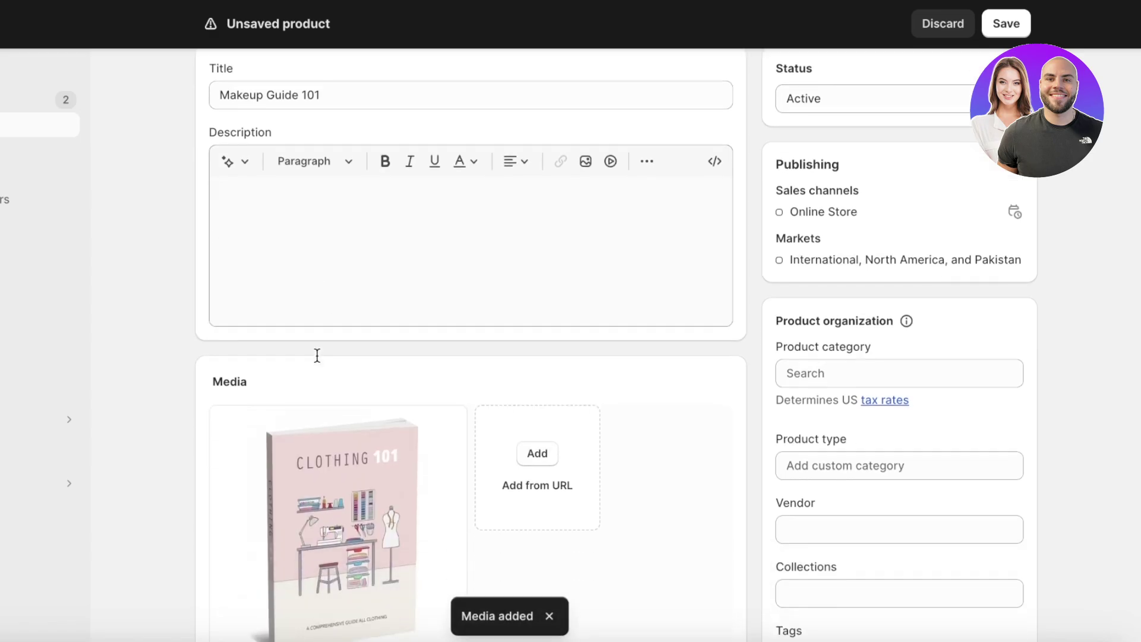
{"action": "left_click", "coordinate": [241, 217]}
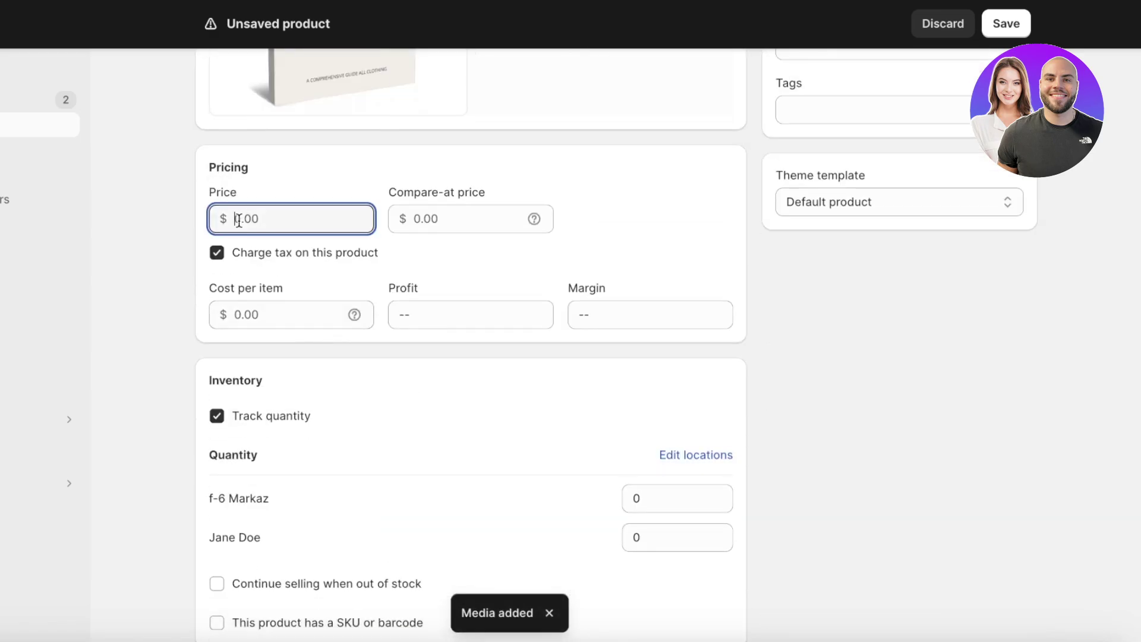
{"action": "type", "text": "199"}
{"action": "left_click", "coordinate": [304, 254]}
Turn off Track quantity and This is a physical product, then save the product
{"action": "scroll", "coordinate": [294, 285], "scroll_direction": "down", "scroll_amount": 1}
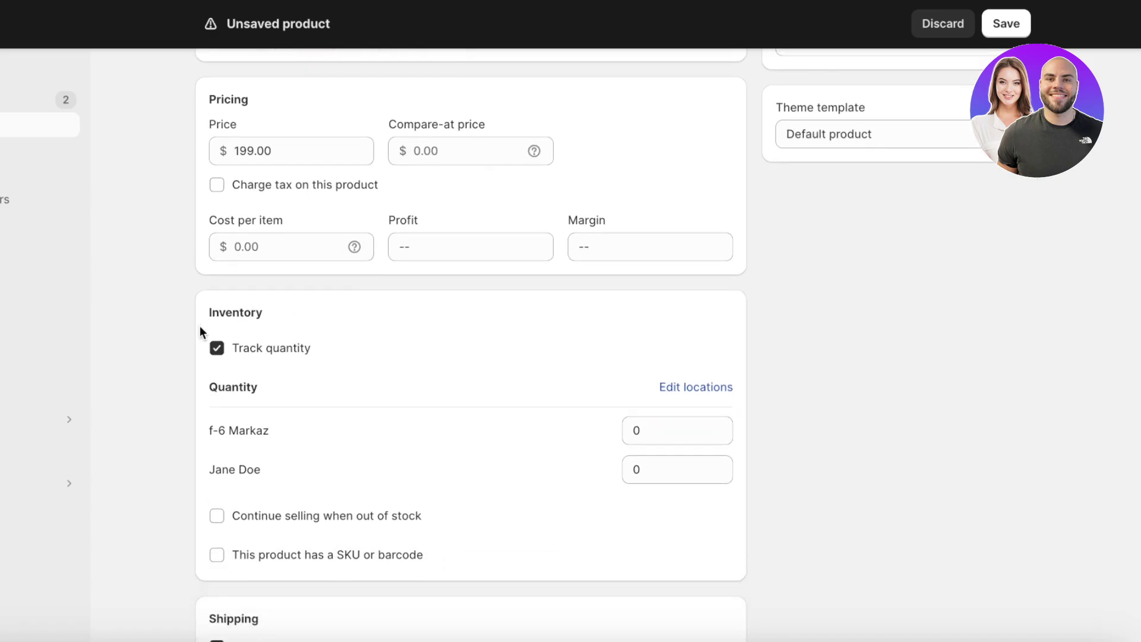
{"action": "left_click", "coordinate": [219, 347]}
{"action": "scroll", "coordinate": [297, 327], "scroll_direction": "down", "scroll_amount": 1}
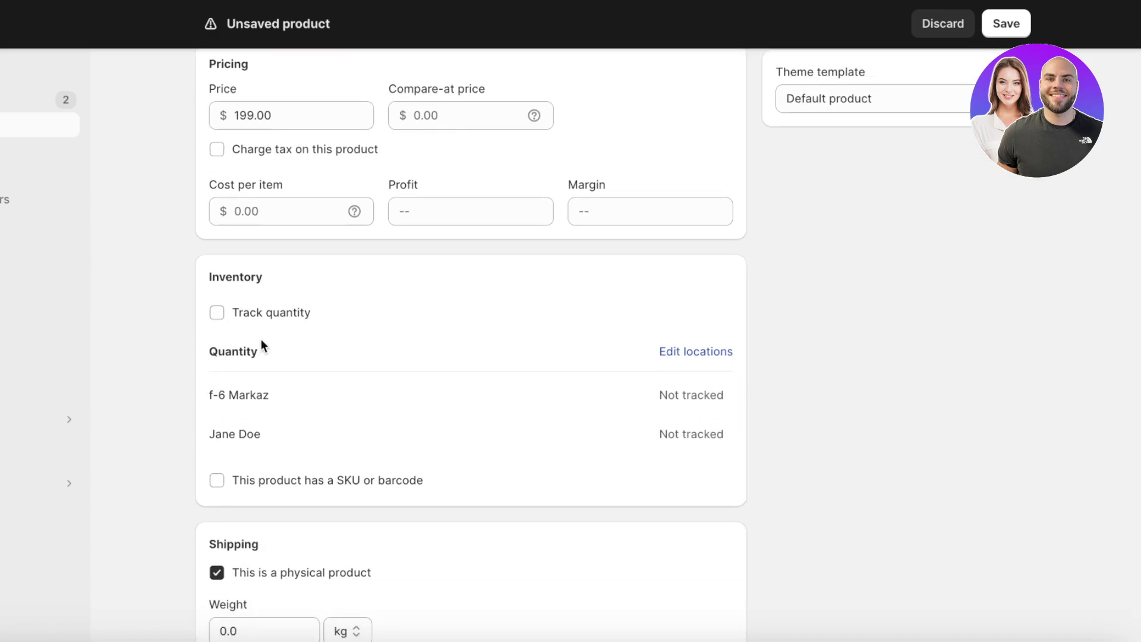
{"action": "scroll", "coordinate": [261, 357], "scroll_direction": "down", "scroll_amount": 7}
{"action": "scroll", "coordinate": [255, 297], "scroll_direction": "up", "scroll_amount": 9}
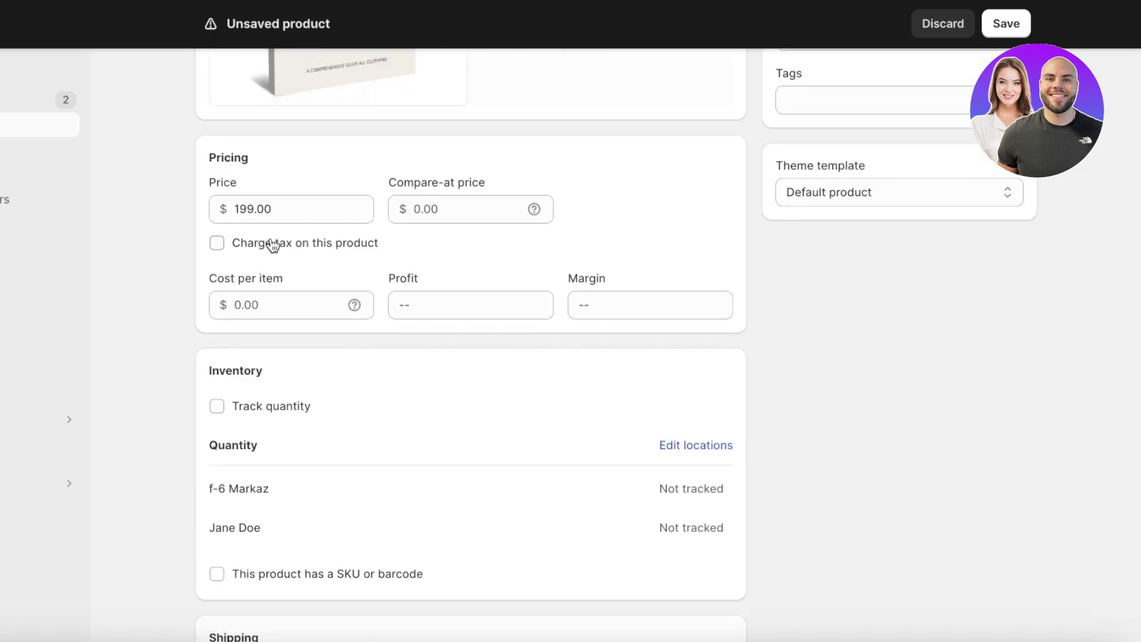
{"action": "scroll", "coordinate": [265, 268], "scroll_direction": "down", "scroll_amount": 8}
{"action": "left_click", "coordinate": [230, 151]}
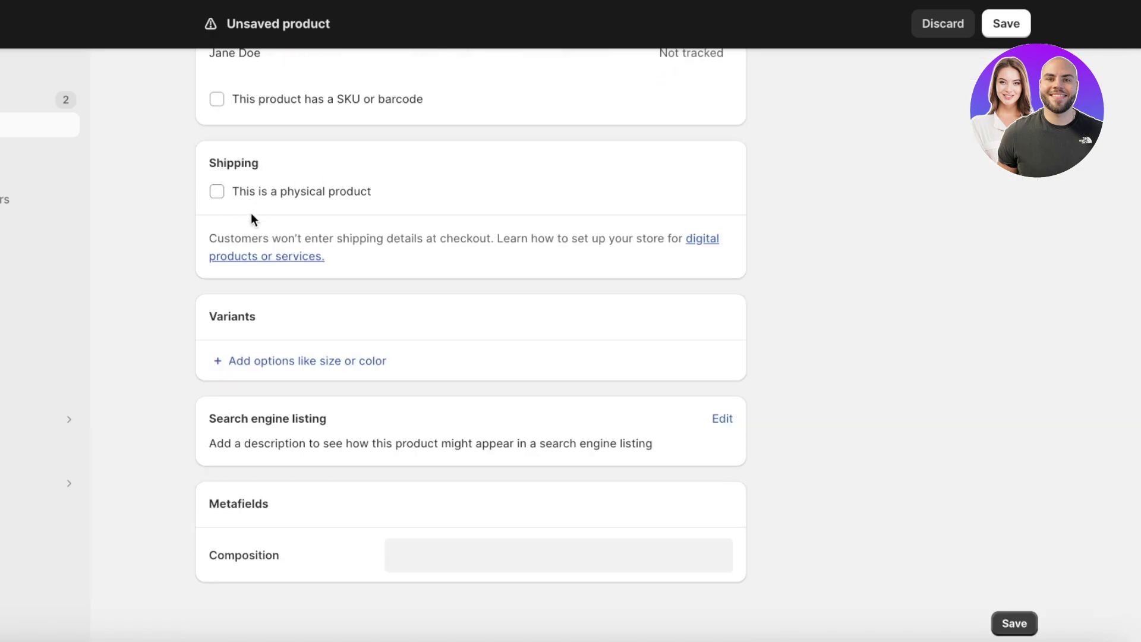
{"action": "scroll", "coordinate": [225, 238], "scroll_direction": "up", "scroll_amount": 1}
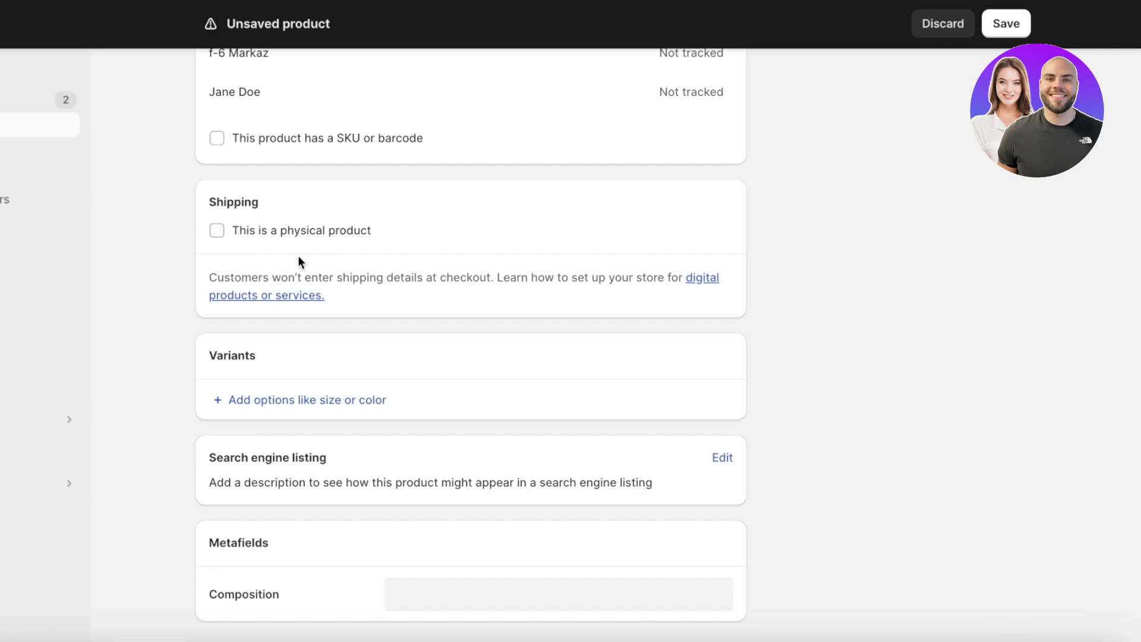
{"action": "scroll", "coordinate": [342, 326], "scroll_direction": "down", "scroll_amount": 1}
{"action": "scroll", "coordinate": [613, 463], "scroll_direction": "up", "scroll_amount": 10}
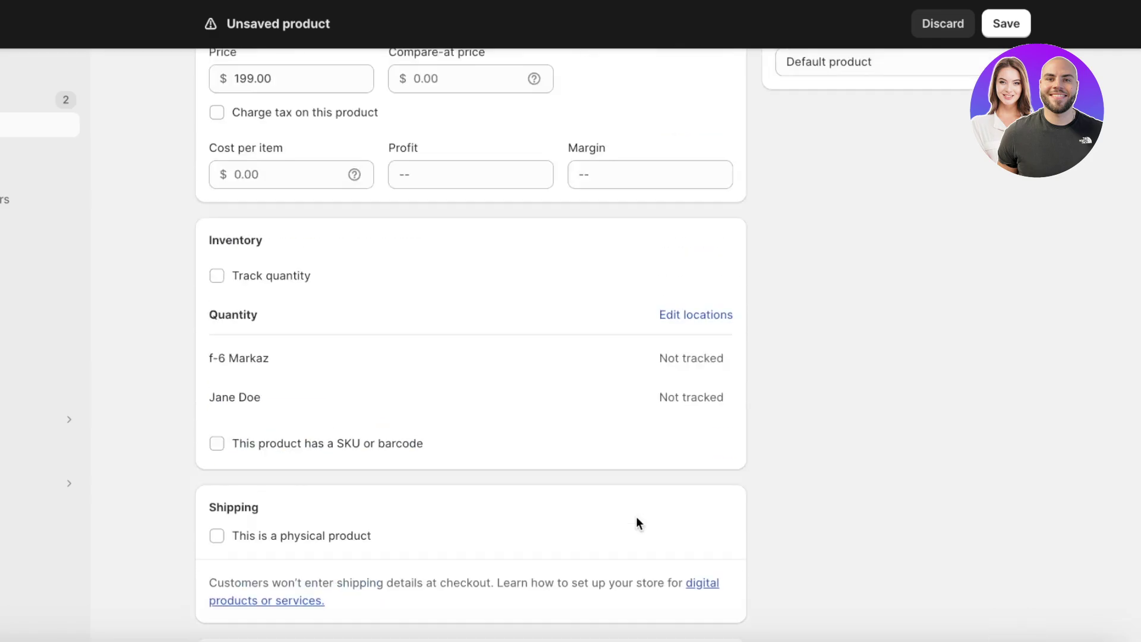
{"action": "scroll", "coordinate": [840, 238], "scroll_direction": "down", "scroll_amount": 10}
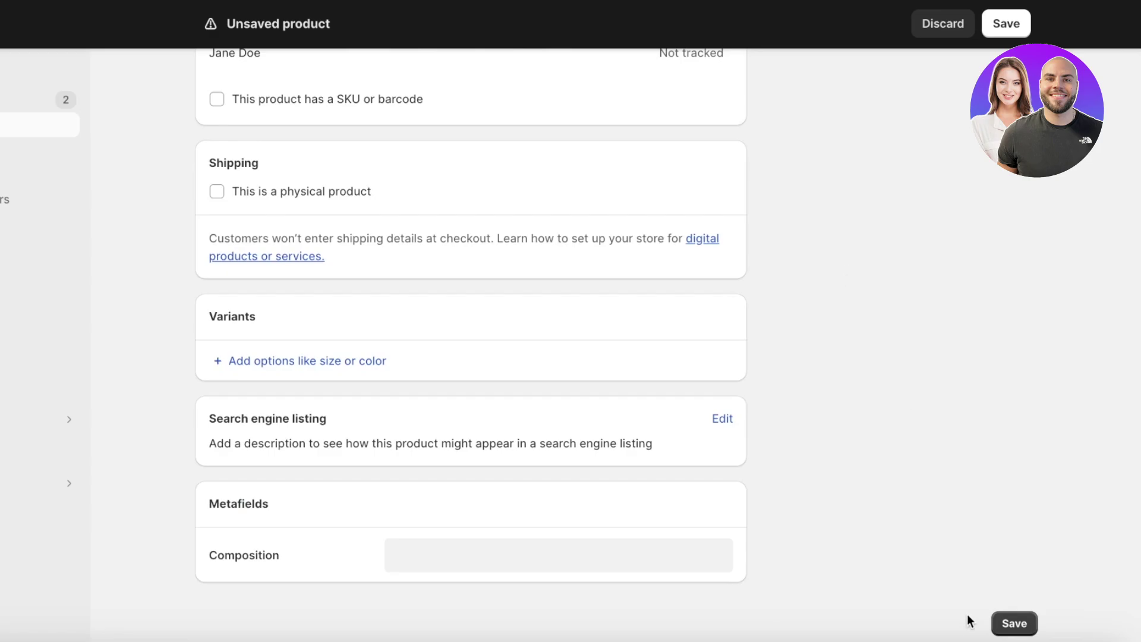
{"action": "left_click", "coordinate": [998, 620]}
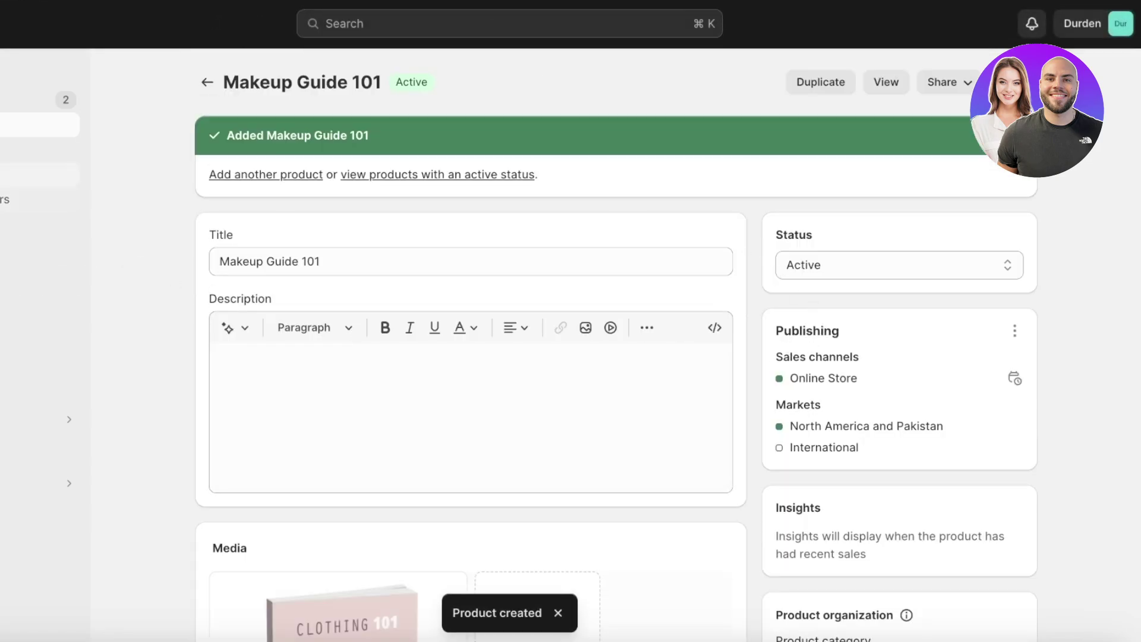
Go to Settings > Apps and sales channels and open the Shopify App Store
{"action": "scroll", "coordinate": [317, 307], "scroll_direction": "down", "scroll_amount": 10}
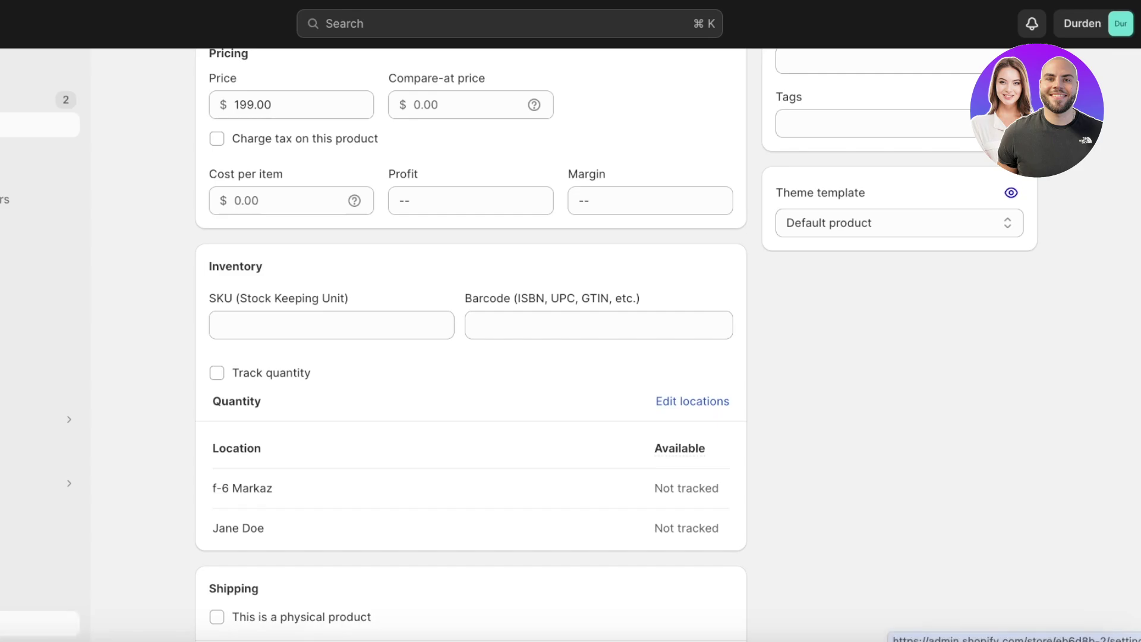
{"action": "left_click", "coordinate": [36, 619]}
{"action": "scroll", "coordinate": [202, 357], "scroll_direction": "down", "scroll_amount": 5}
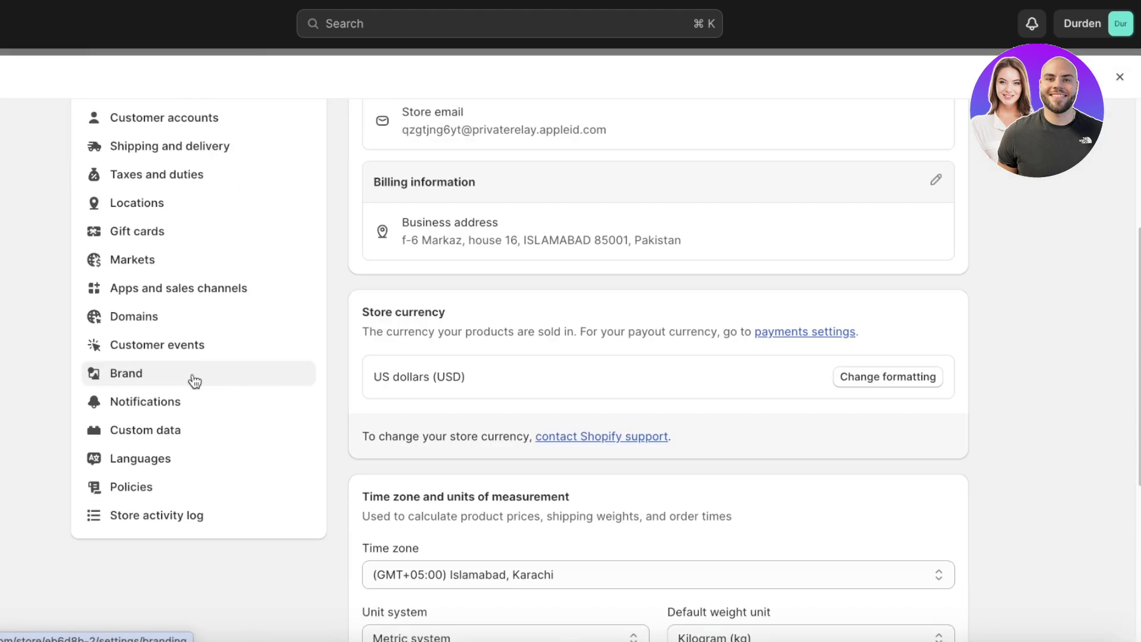
{"action": "left_click", "coordinate": [163, 278]}
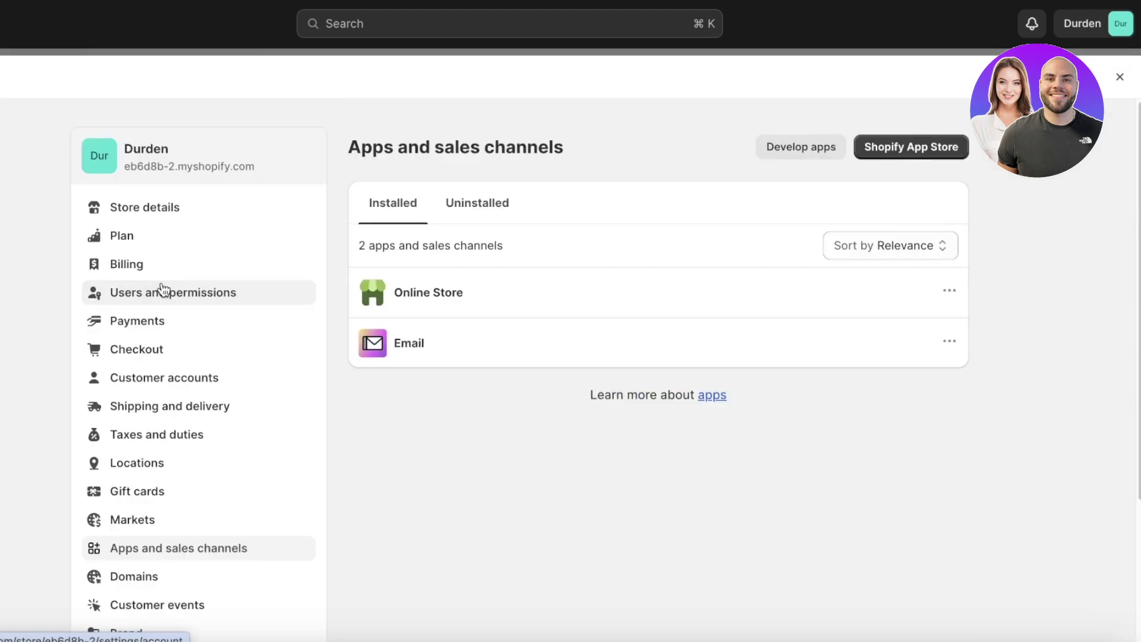
{"action": "left_click", "coordinate": [921, 152]}
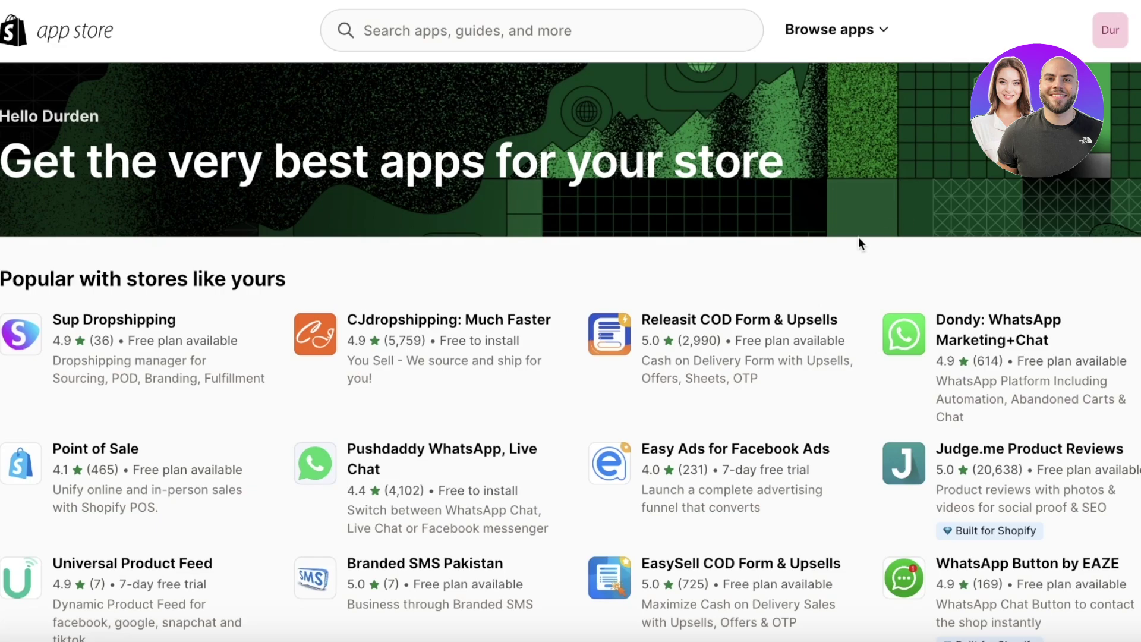
Search the Shopify App Store for 'buy button'
{"action": "left_click", "coordinate": [609, 24]}
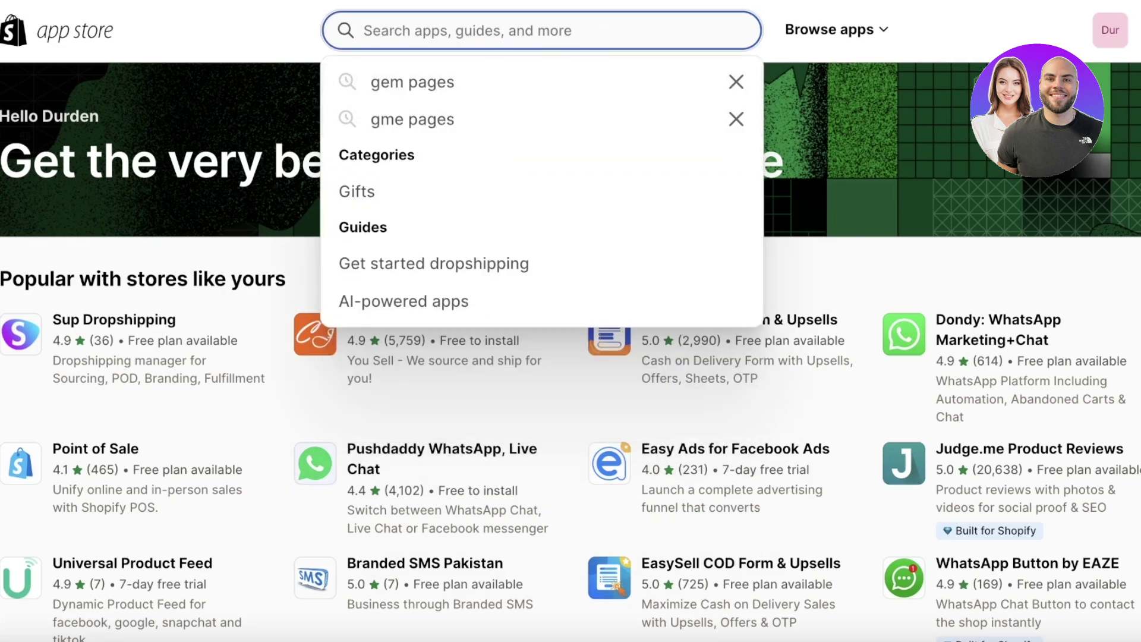
{"action": "type", "text": "buy "}
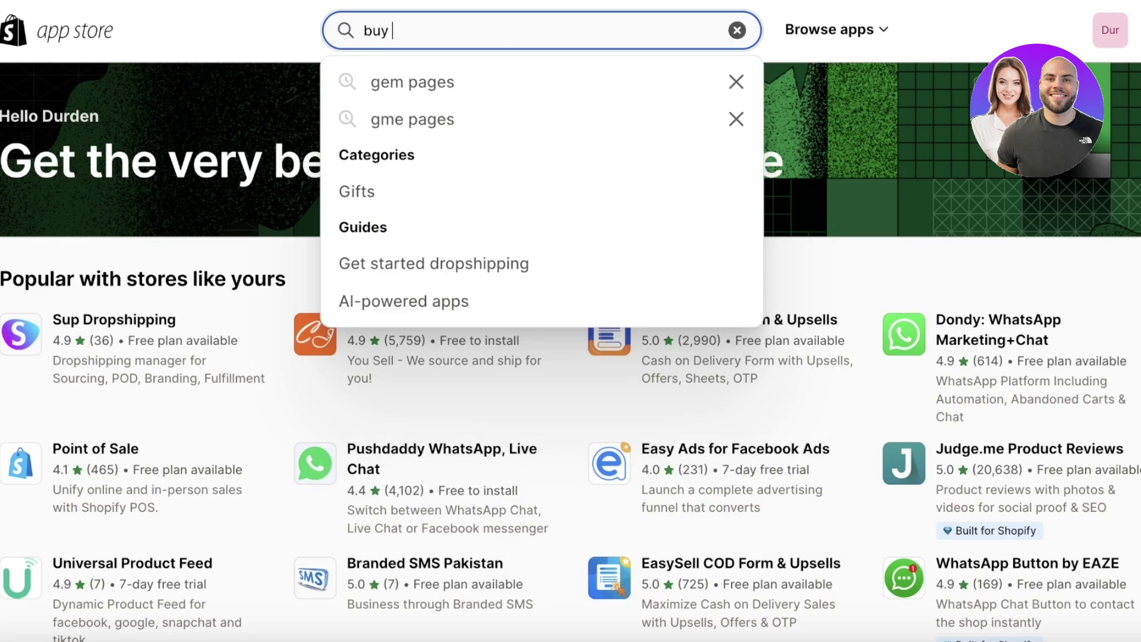
{"action": "type", "text": "button"}
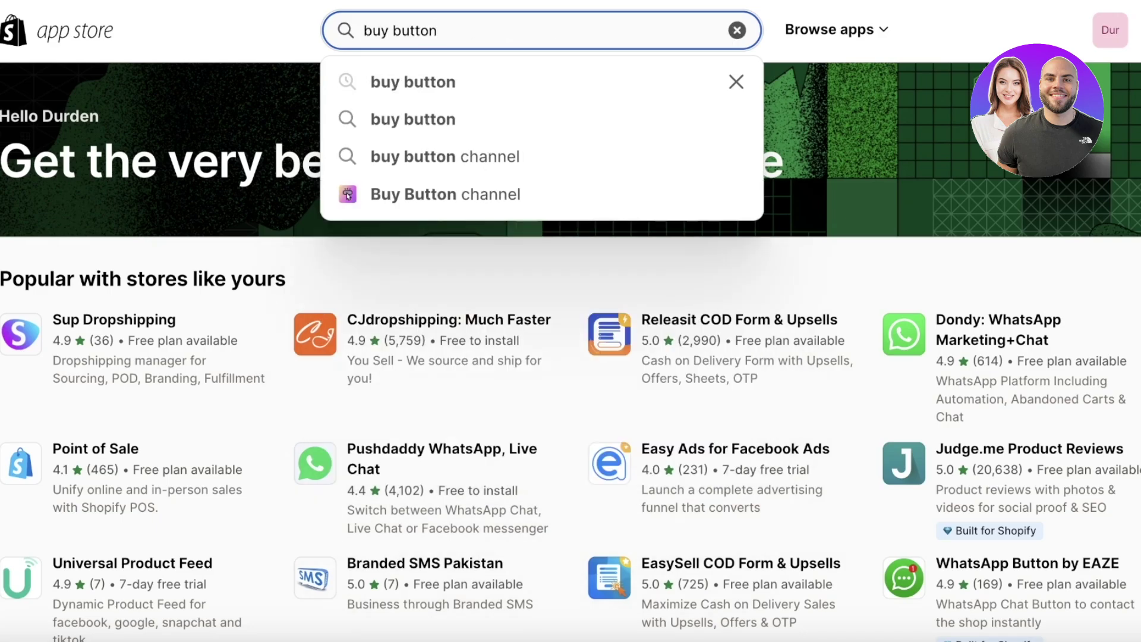
{"action": "key", "text": "Return"}
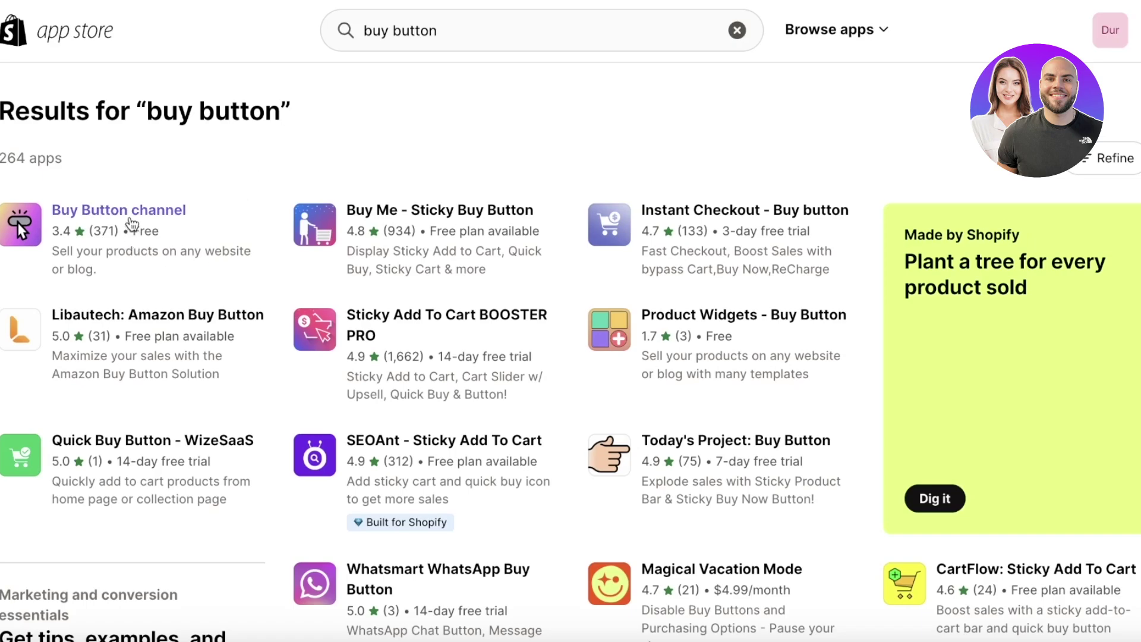
Install the Buy Button channel app and add it as a sales channel
{"action": "left_click", "coordinate": [100, 249]}
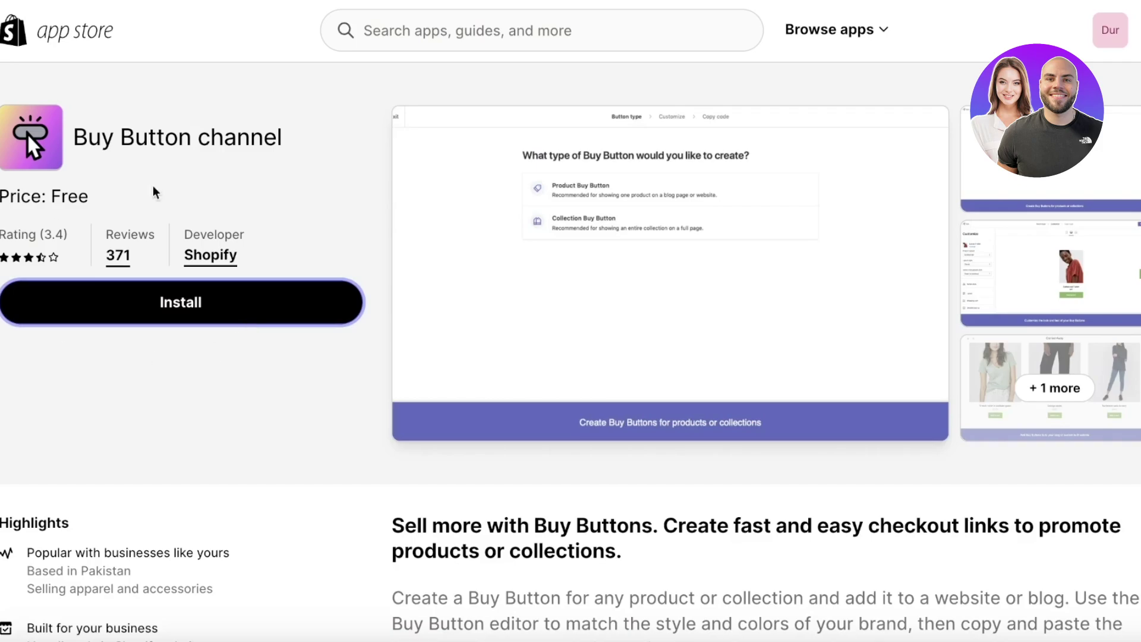
{"action": "left_click", "coordinate": [132, 326]}
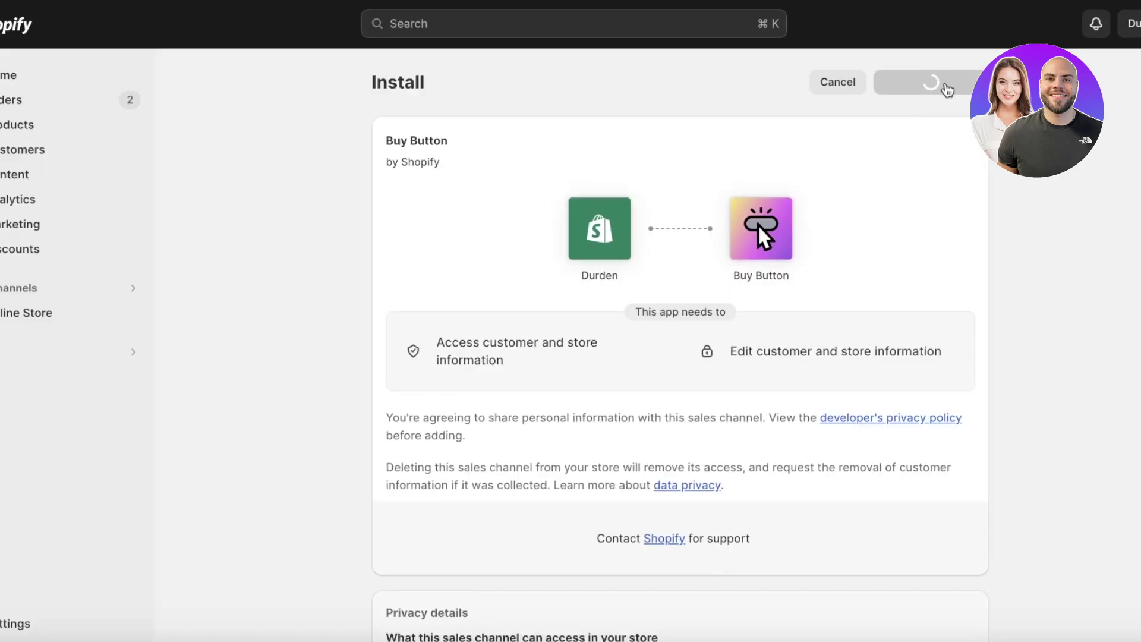
{"action": "left_click", "coordinate": [945, 84]}
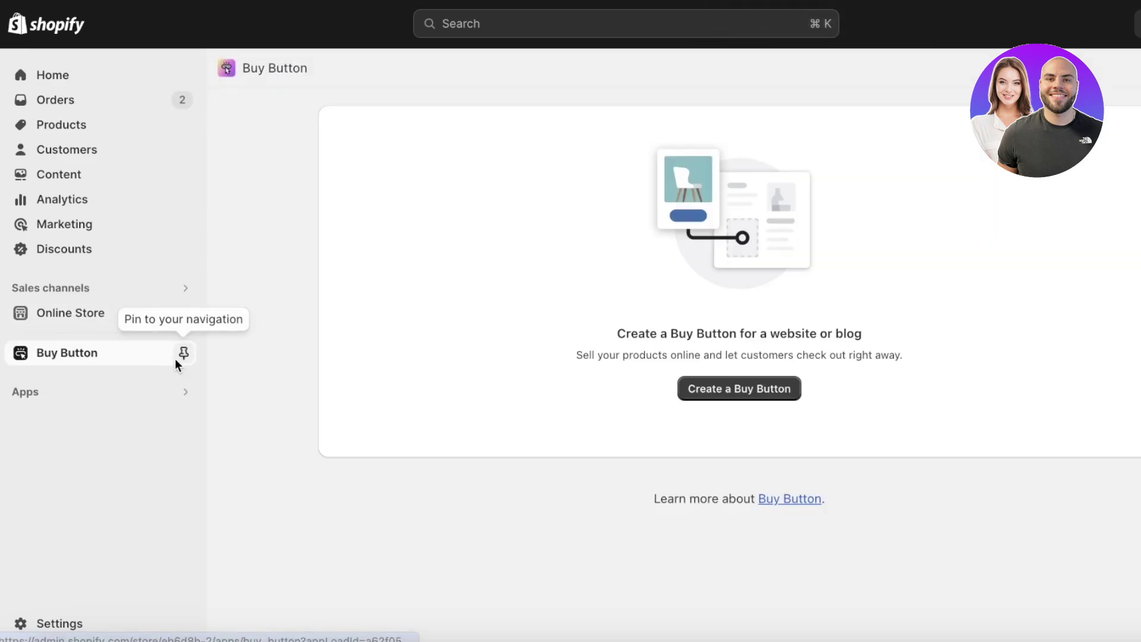
Pin Buy Button to the sidebar and choose Create a Buy Button
{"action": "left_click", "coordinate": [176, 359]}
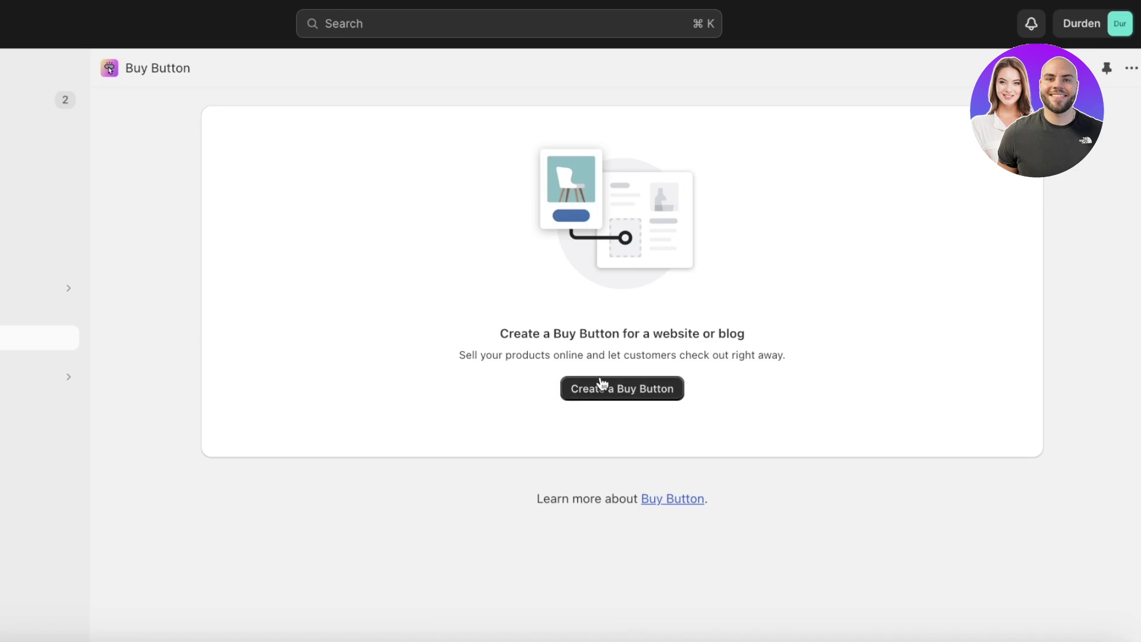
{"action": "left_click", "coordinate": [616, 394]}
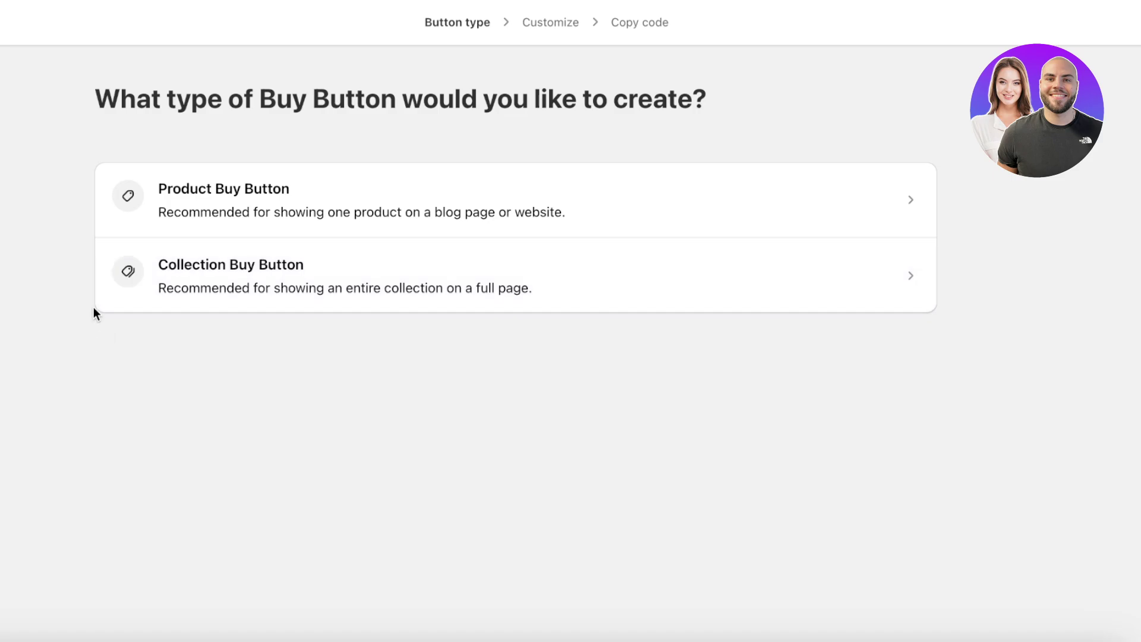
Choose Product Buy Button and select Makeup Guide 101 as its product
{"action": "left_click", "coordinate": [152, 195]}
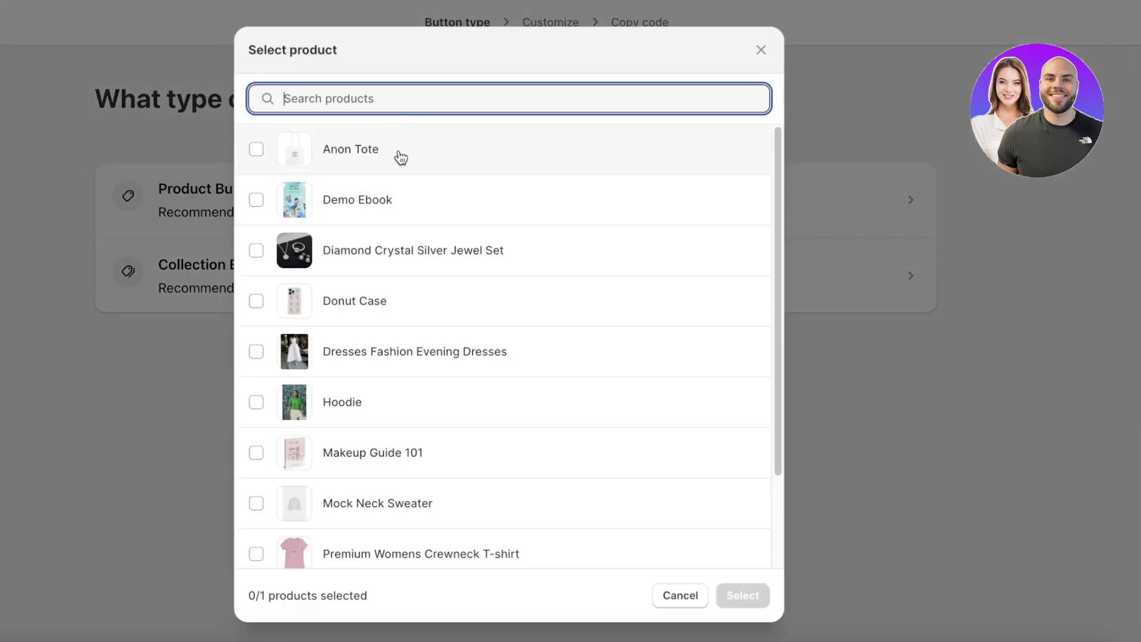
{"action": "scroll", "coordinate": [491, 291], "scroll_direction": "down", "scroll_amount": 3}
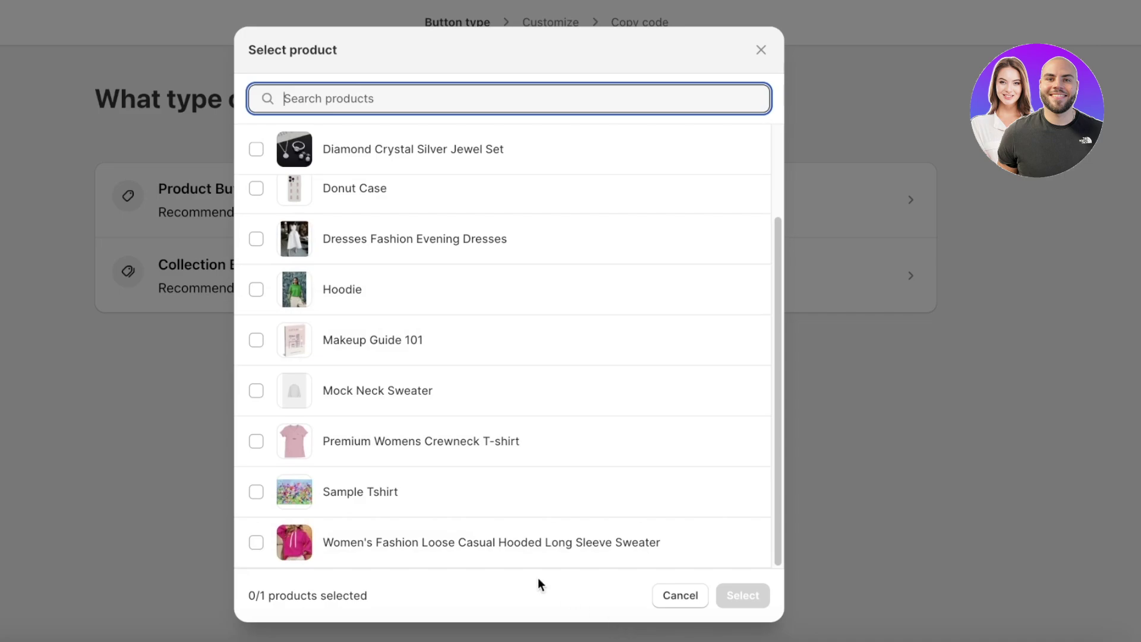
{"action": "scroll", "coordinate": [570, 357], "scroll_direction": "up", "scroll_amount": 3}
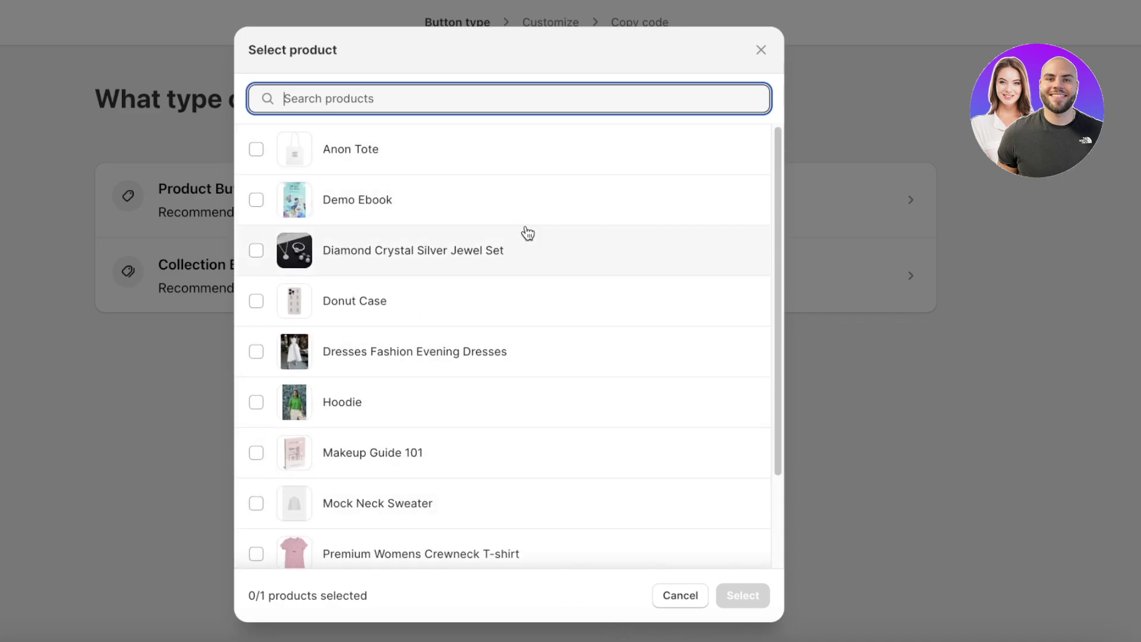
{"action": "scroll", "coordinate": [517, 312], "scroll_direction": "down", "scroll_amount": 1}
{"action": "left_click", "coordinate": [366, 429]}
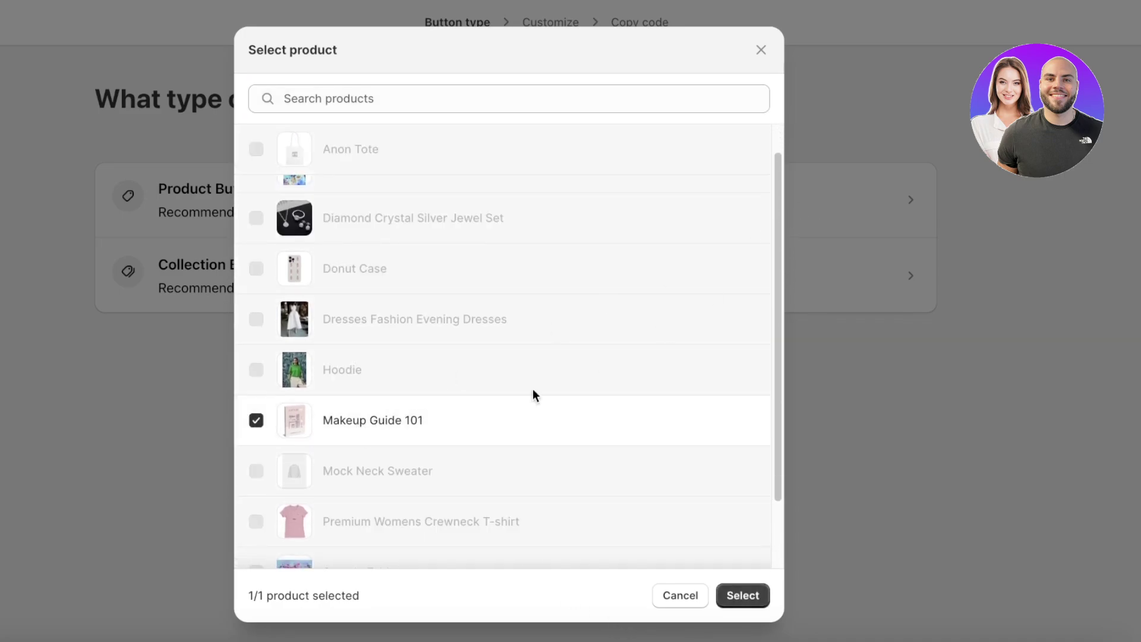
{"action": "left_click", "coordinate": [717, 596]}
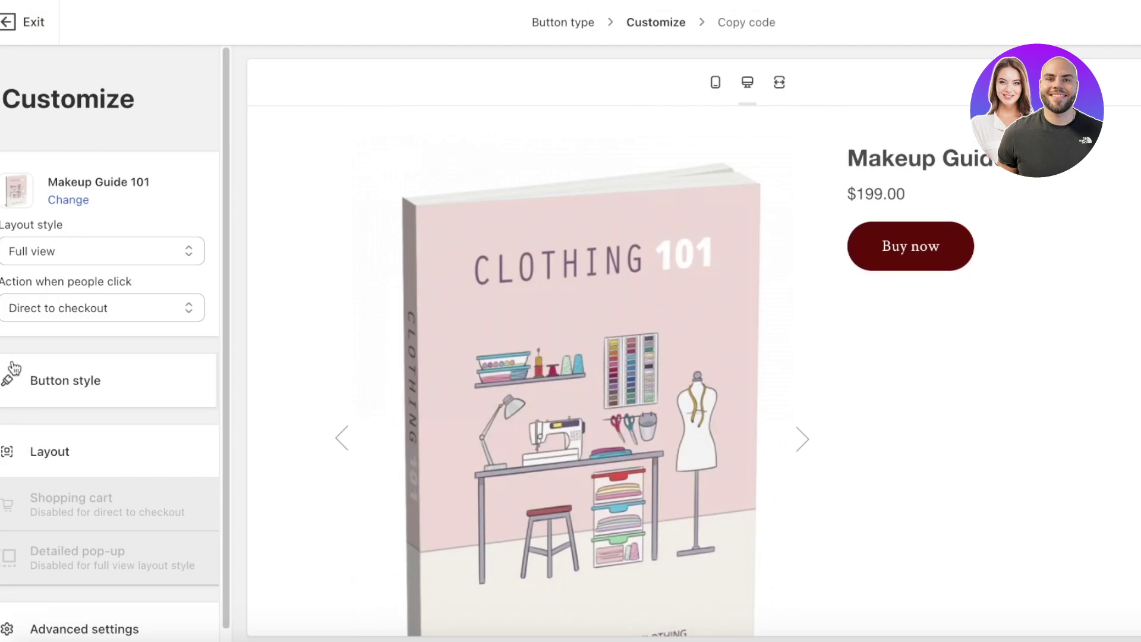
Try the Classic and Basic layout styles and set the click action to Direct to checkout
{"action": "scroll", "coordinate": [725, 340], "scroll_direction": "down", "scroll_amount": 4}
{"action": "scroll", "coordinate": [721, 375], "scroll_direction": "up", "scroll_amount": 3}
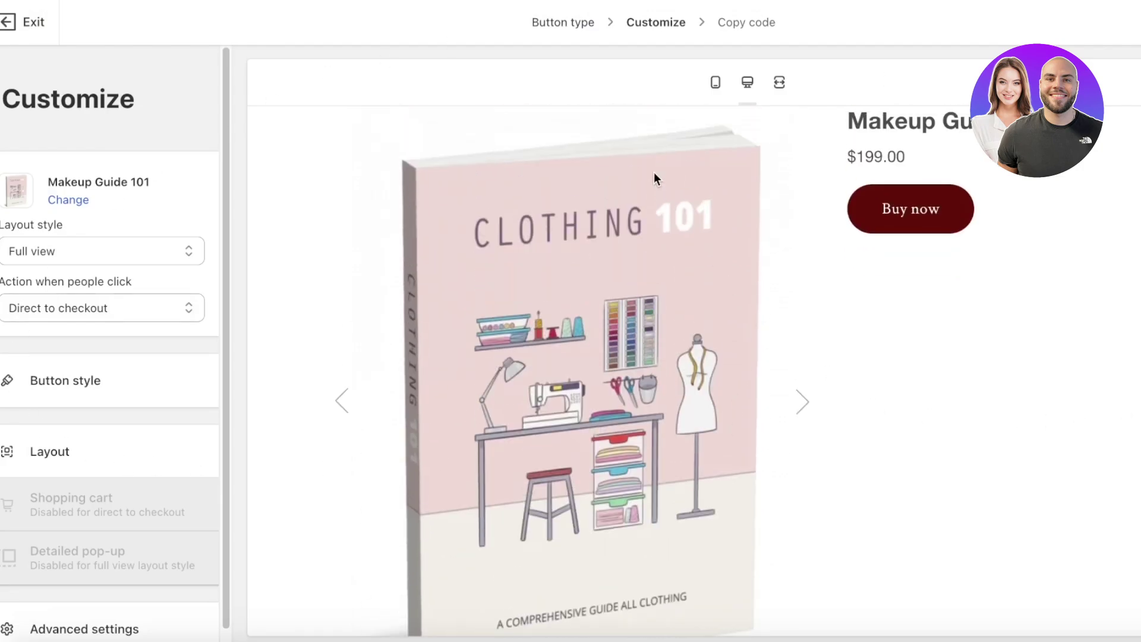
{"action": "scroll", "coordinate": [798, 394], "scroll_direction": "down", "scroll_amount": 1}
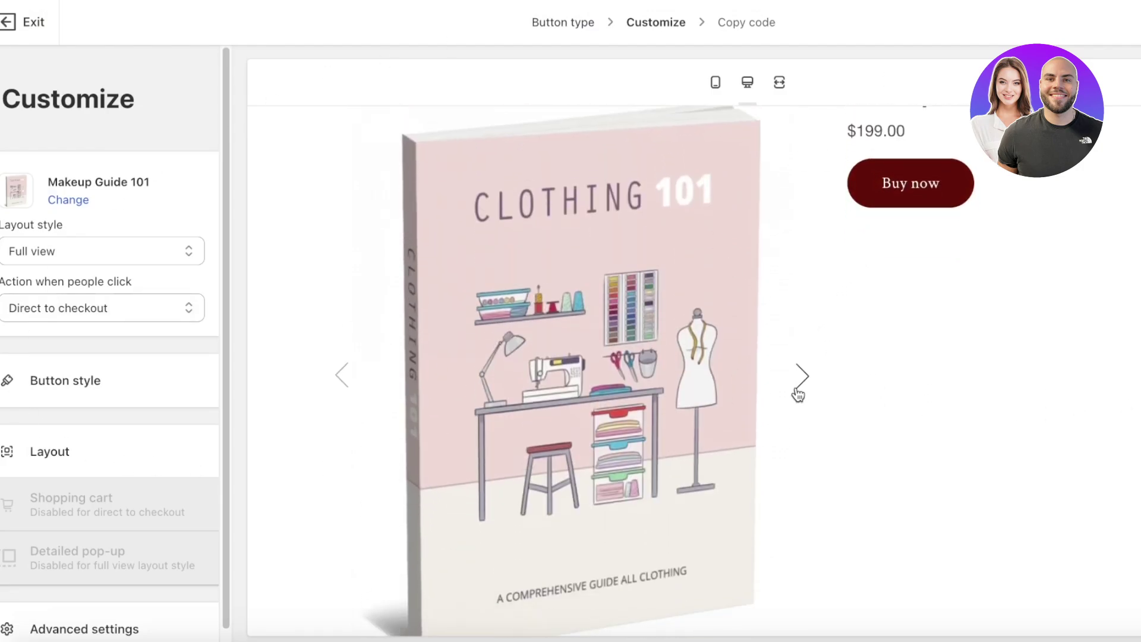
{"action": "left_click", "coordinate": [77, 247]}
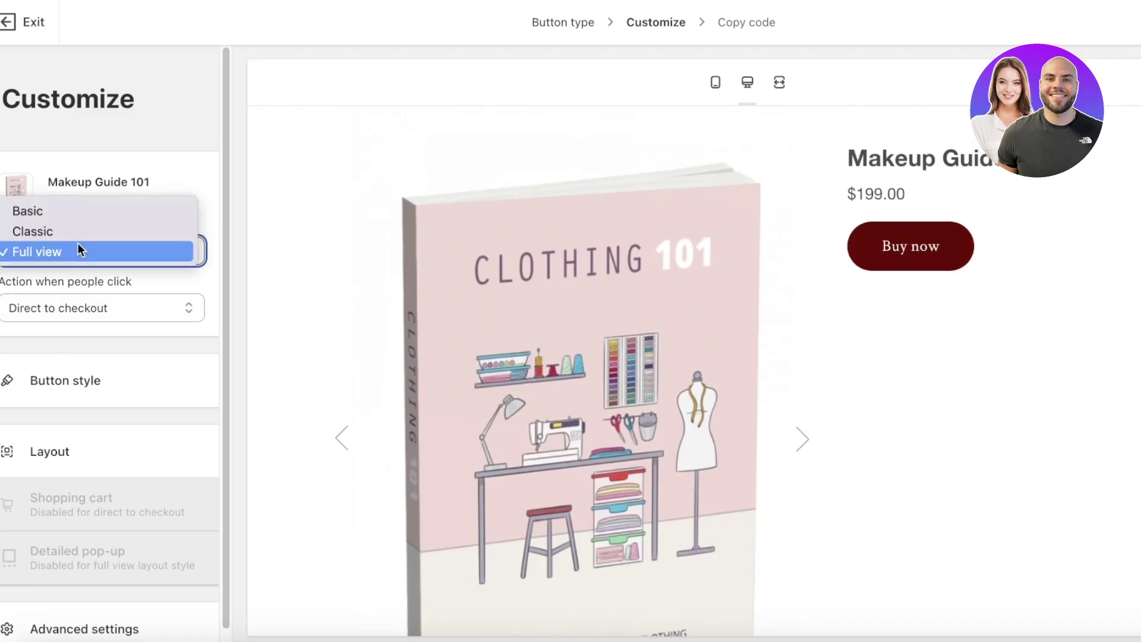
{"action": "left_click", "coordinate": [73, 231]}
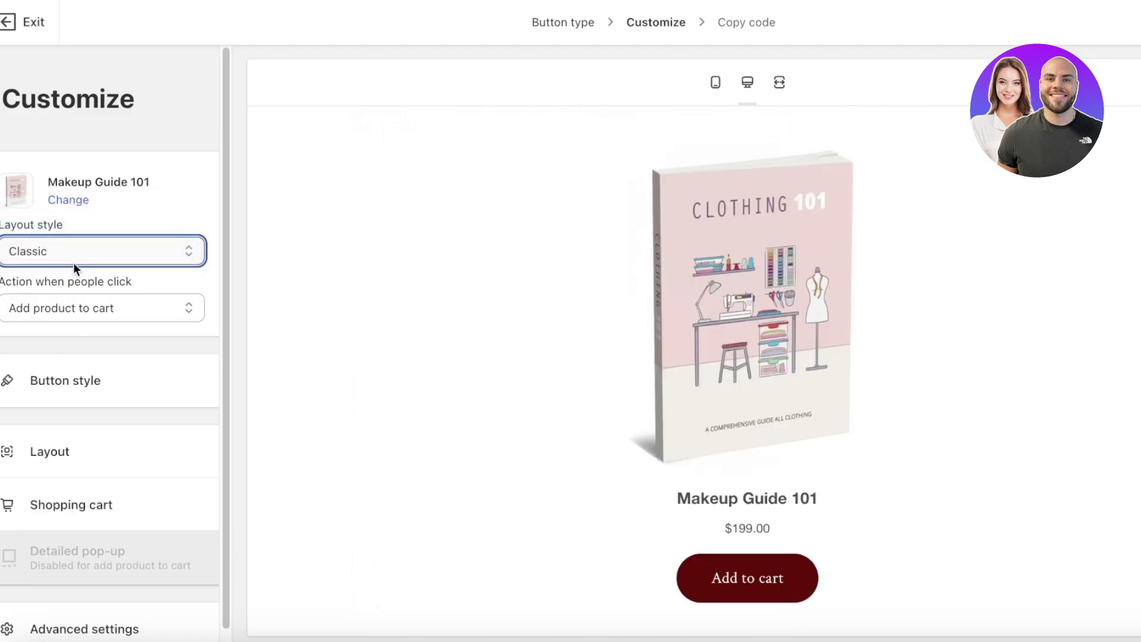
{"action": "left_click", "coordinate": [68, 253]}
{"action": "left_click", "coordinate": [62, 238]}
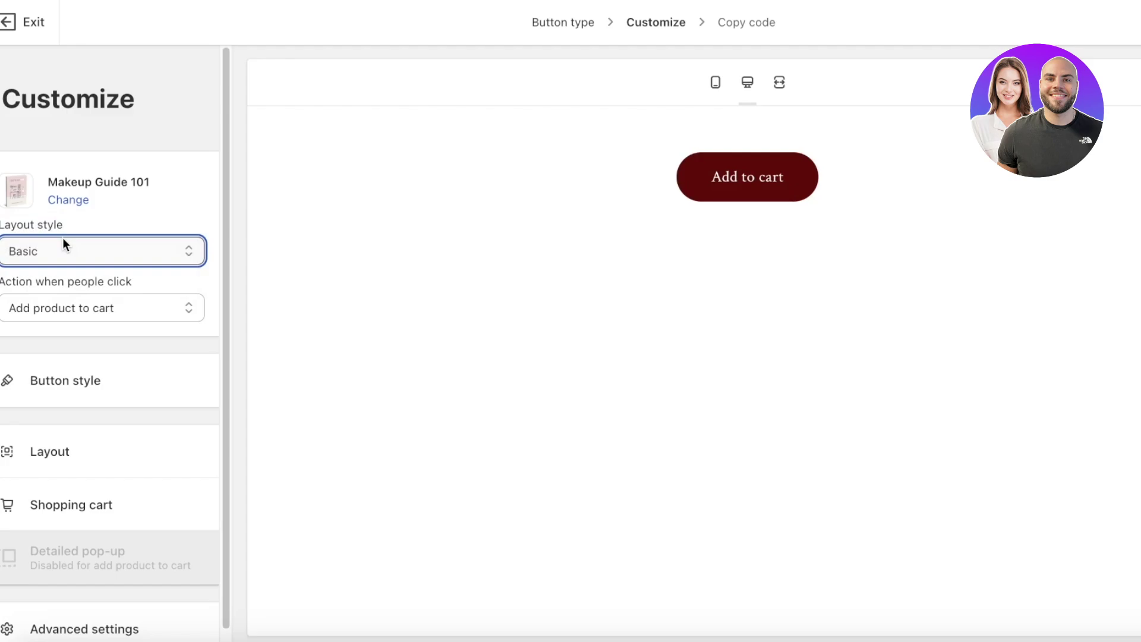
{"action": "left_click", "coordinate": [16, 280]}
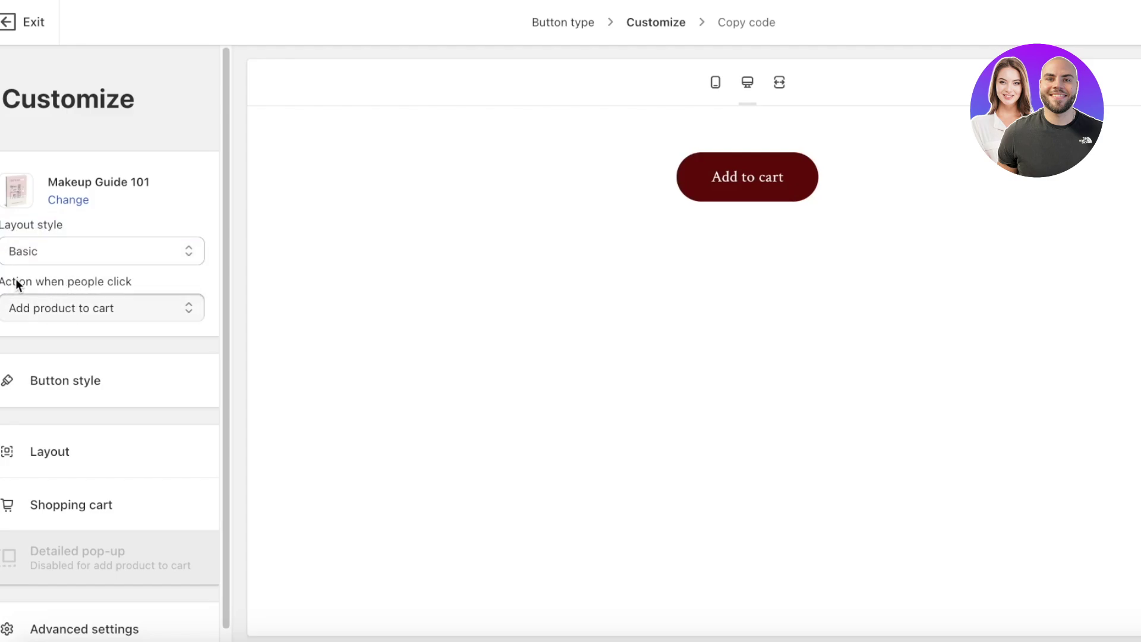
{"action": "left_click_drag", "start_coordinate": [116, 286], "coordinate": [123, 284]}
{"action": "left_click", "coordinate": [140, 306]}
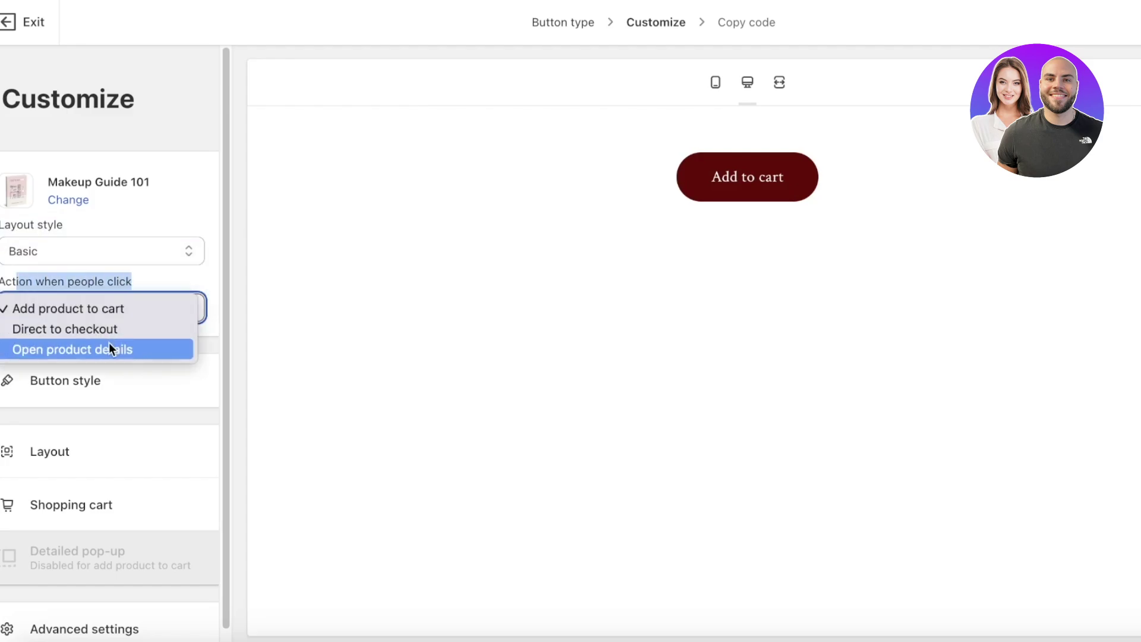
{"action": "left_click", "coordinate": [172, 286]}
{"action": "left_click", "coordinate": [159, 302]}
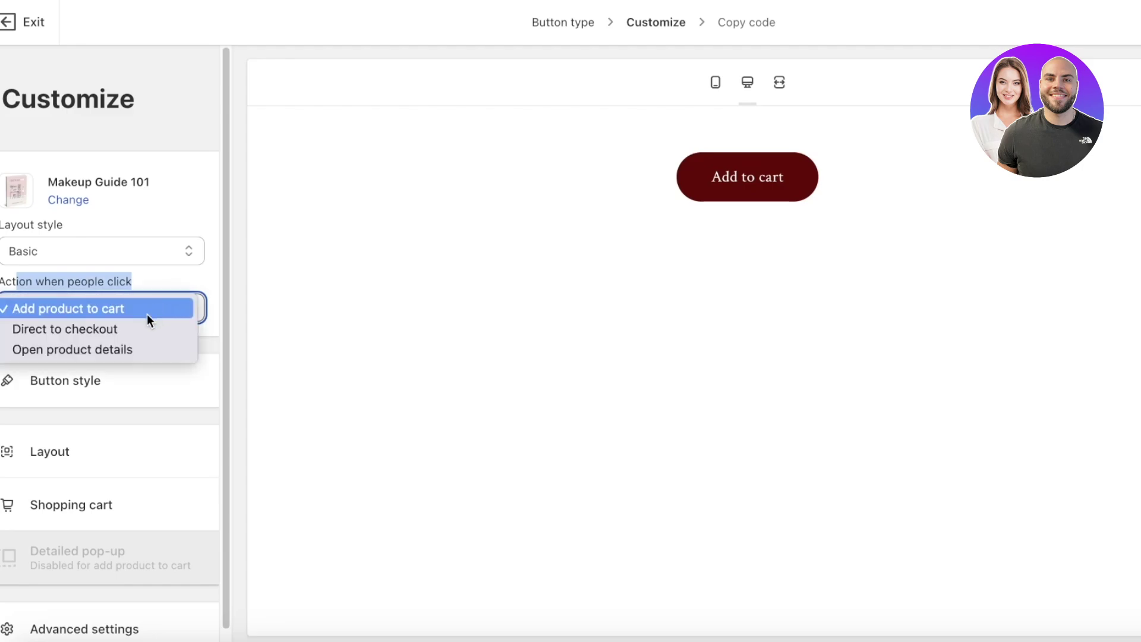
{"action": "left_click", "coordinate": [112, 329]}
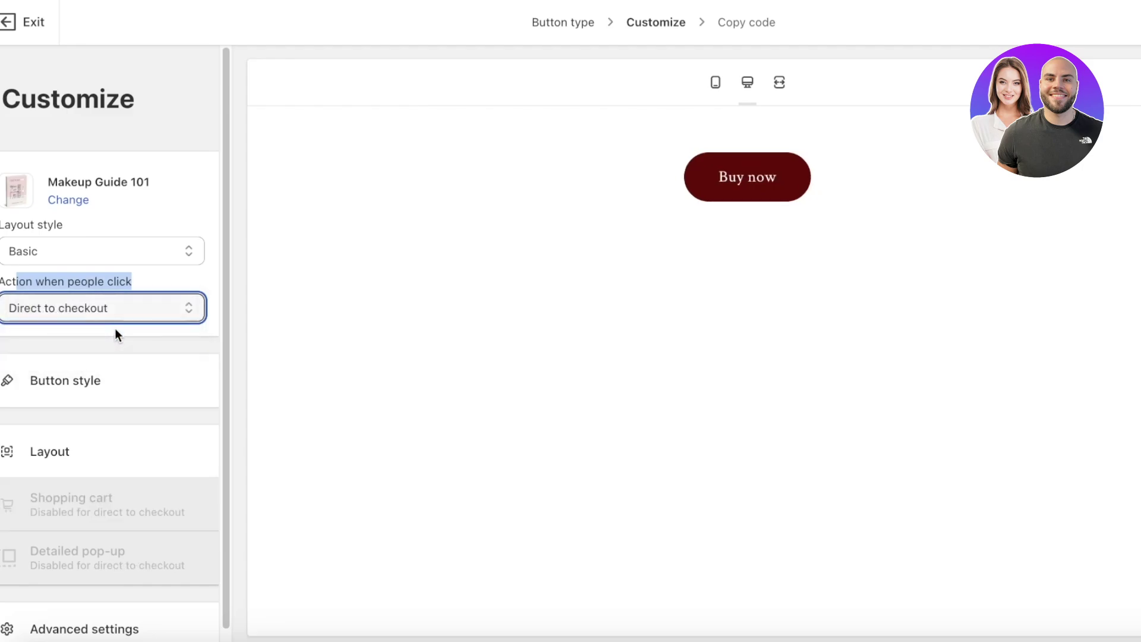
Settle on the Classic layout style with clicks going directly to checkout
{"action": "left_click", "coordinate": [156, 260]}
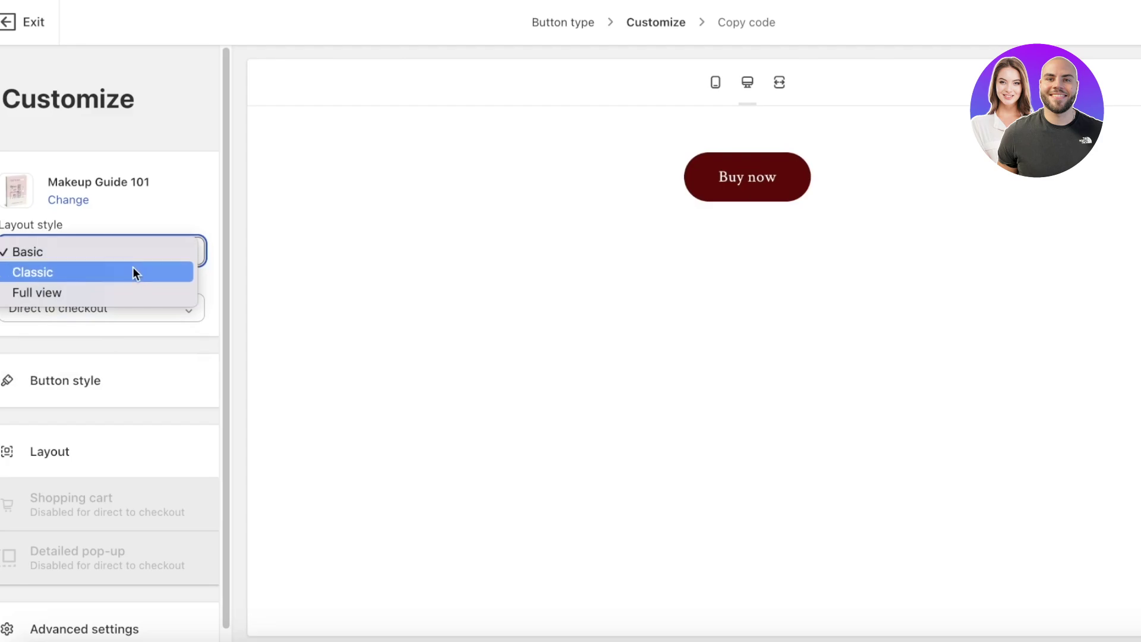
{"action": "left_click", "coordinate": [133, 267]}
{"action": "left_click", "coordinate": [137, 261]}
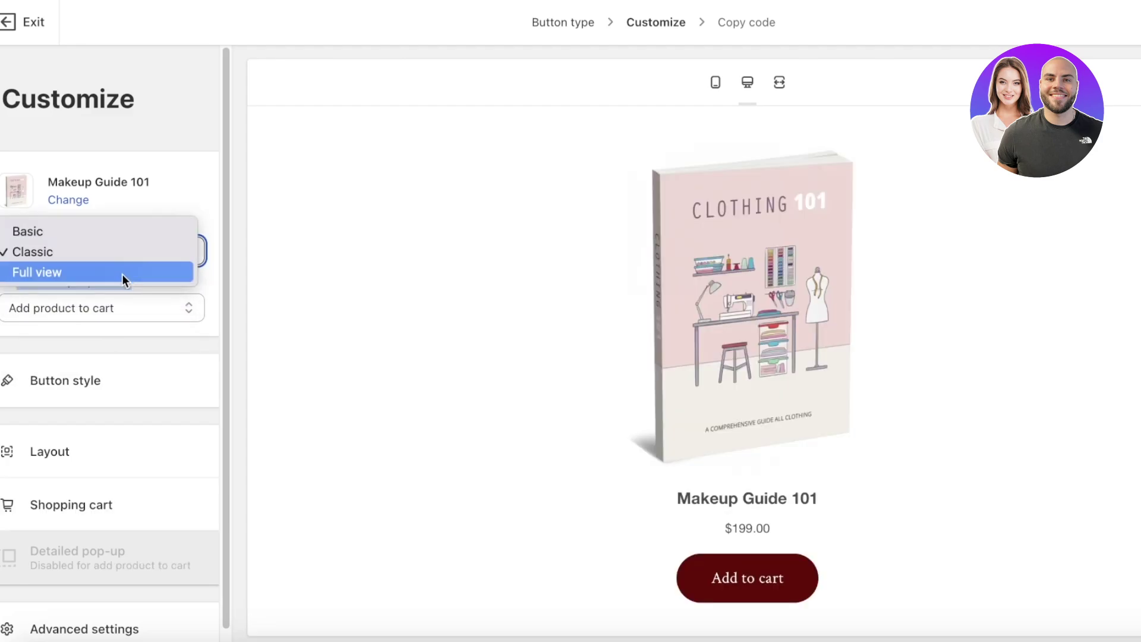
{"action": "left_click", "coordinate": [122, 273]}
{"action": "scroll", "coordinate": [172, 229], "scroll_direction": "down", "scroll_amount": 1}
{"action": "left_click", "coordinate": [168, 229]}
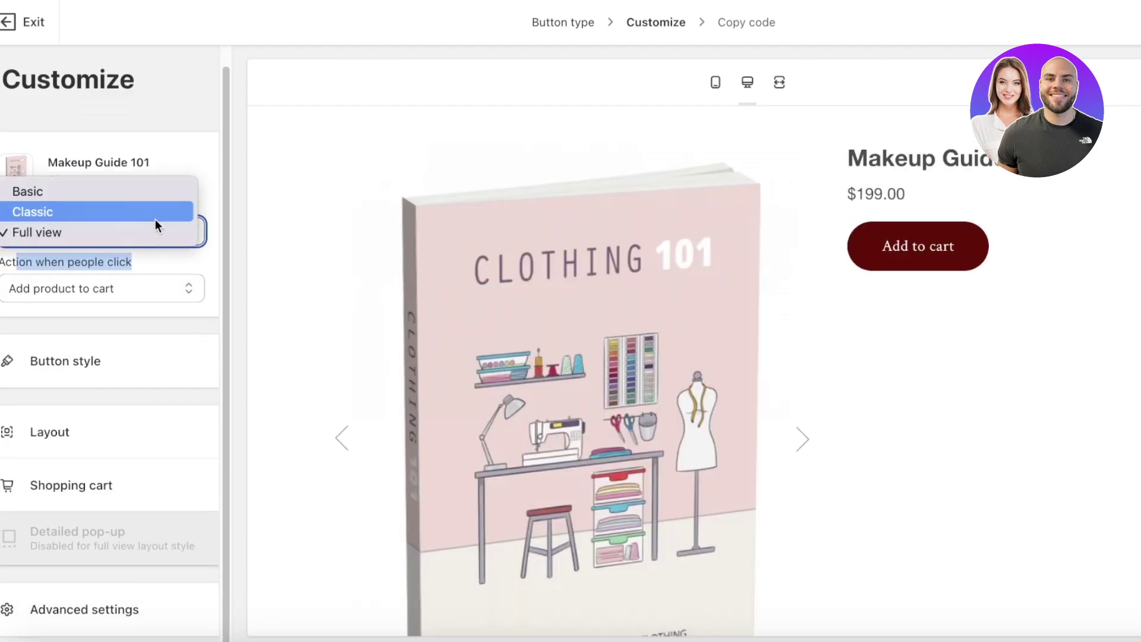
{"action": "left_click", "coordinate": [155, 219]}
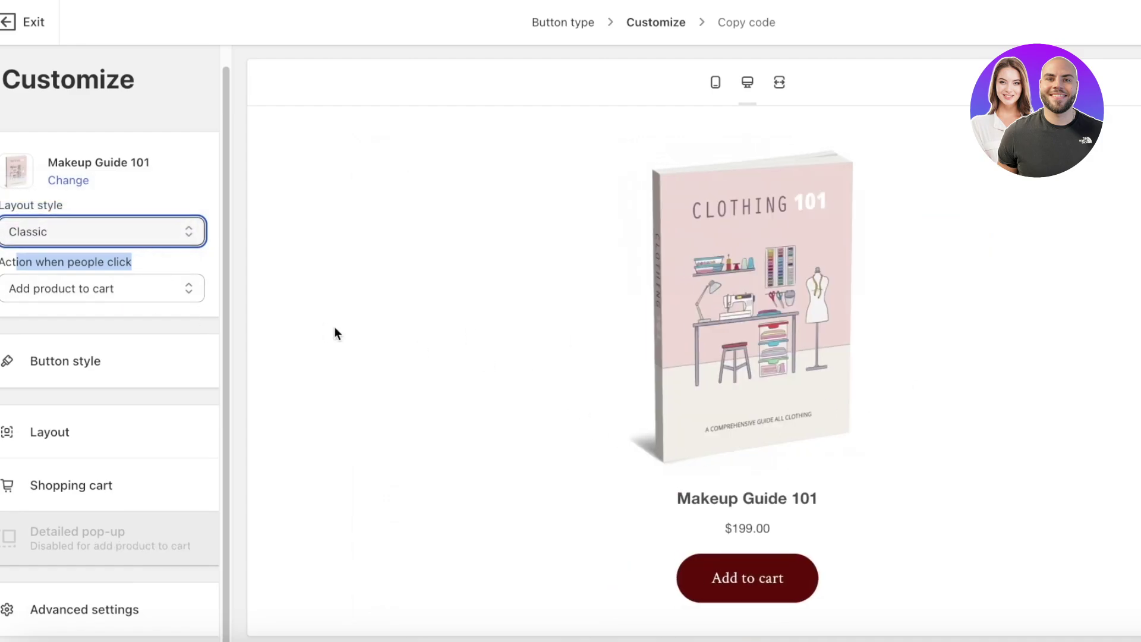
{"action": "left_click", "coordinate": [169, 288]}
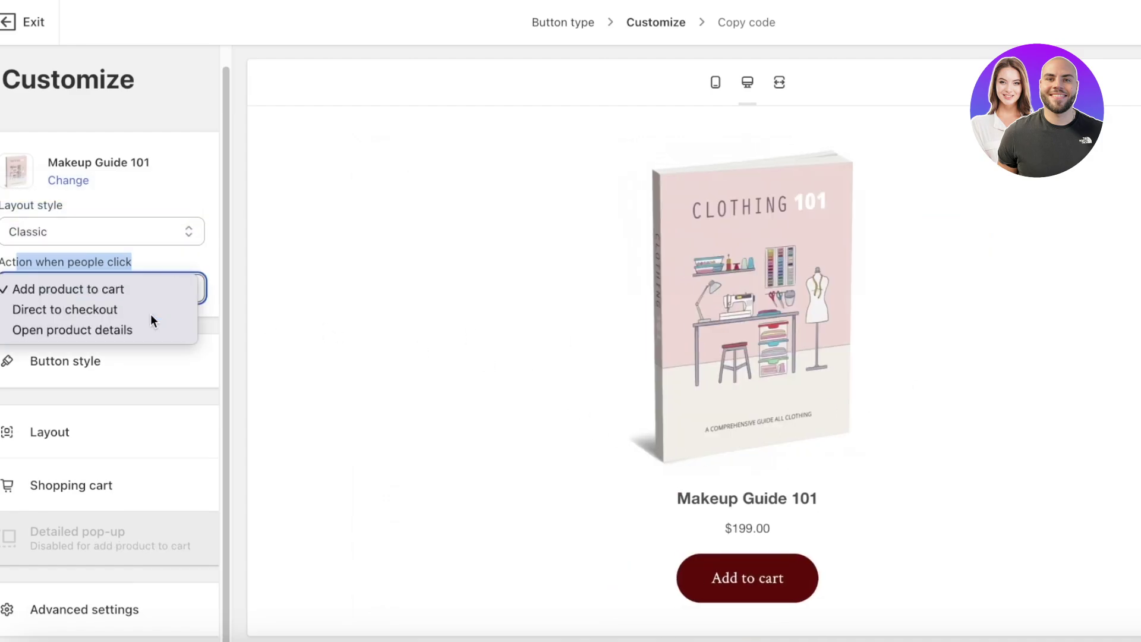
{"action": "left_click", "coordinate": [151, 314]}
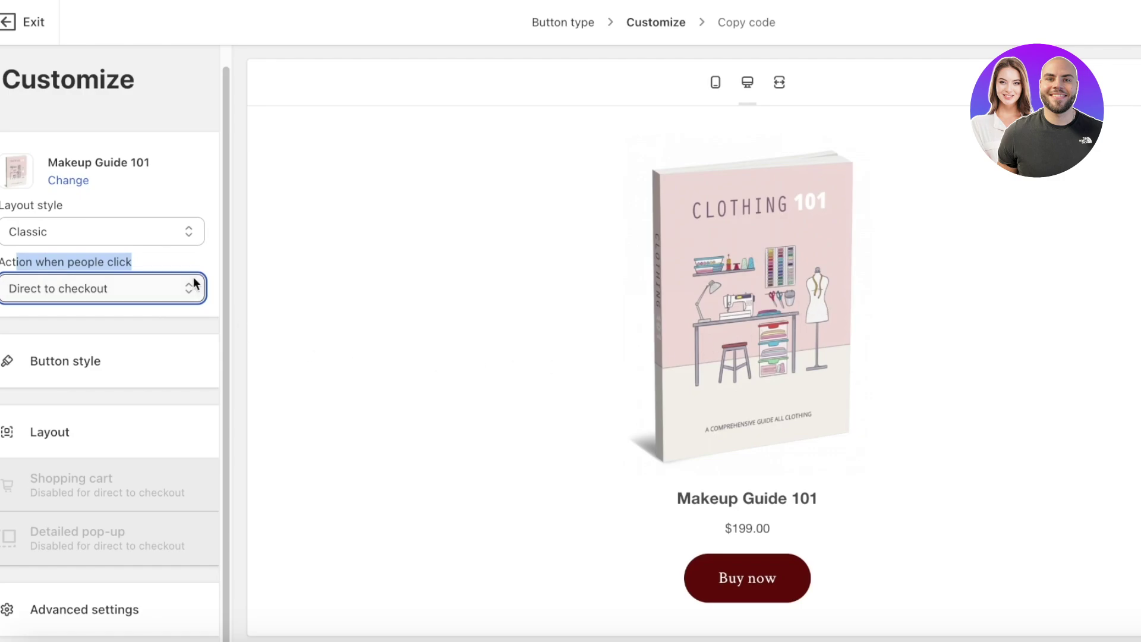
Set the Buy now button's corner radius to 40 px and width to 100 px
{"action": "left_click", "coordinate": [141, 364]}
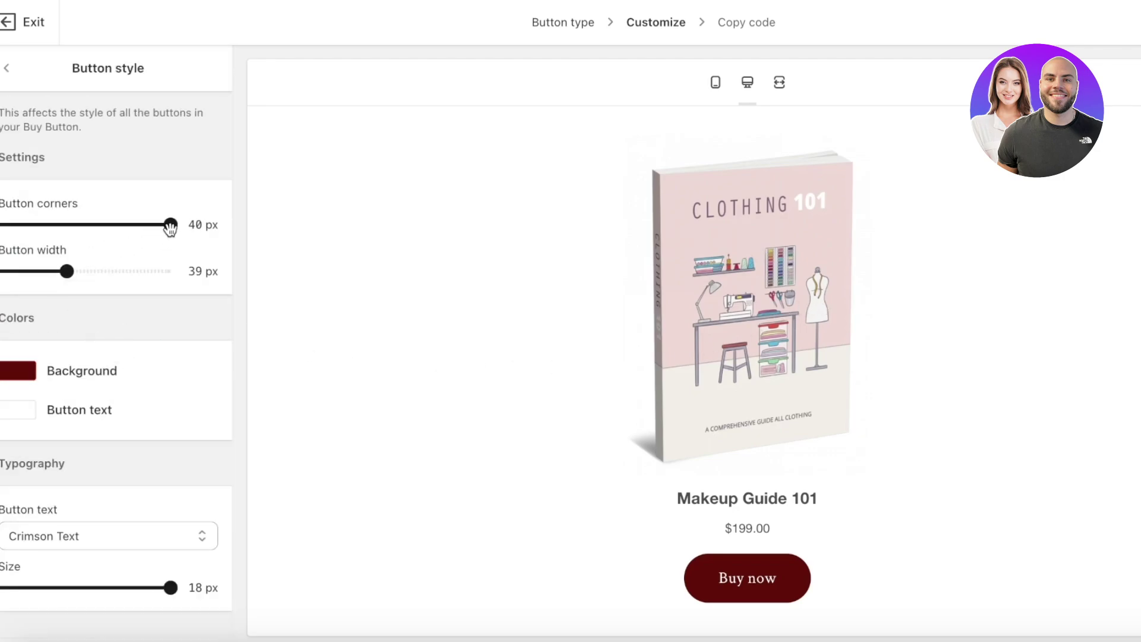
{"action": "left_click_drag", "start_coordinate": [171, 226], "coordinate": [6, 225]}
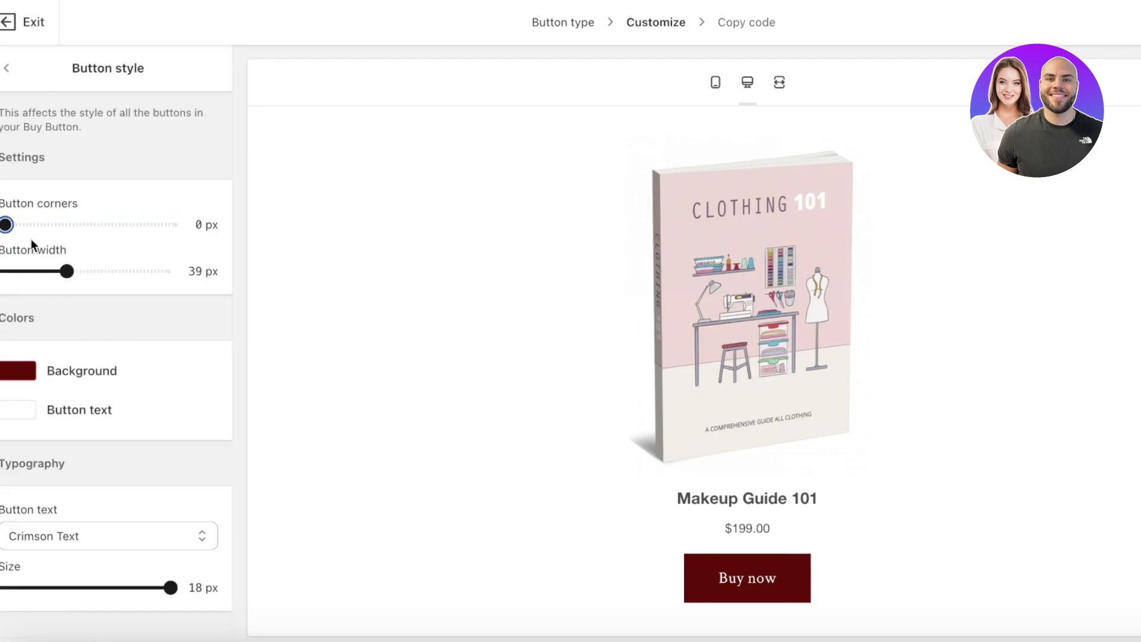
{"action": "left_click_drag", "start_coordinate": [66, 271], "coordinate": [245, 266]}
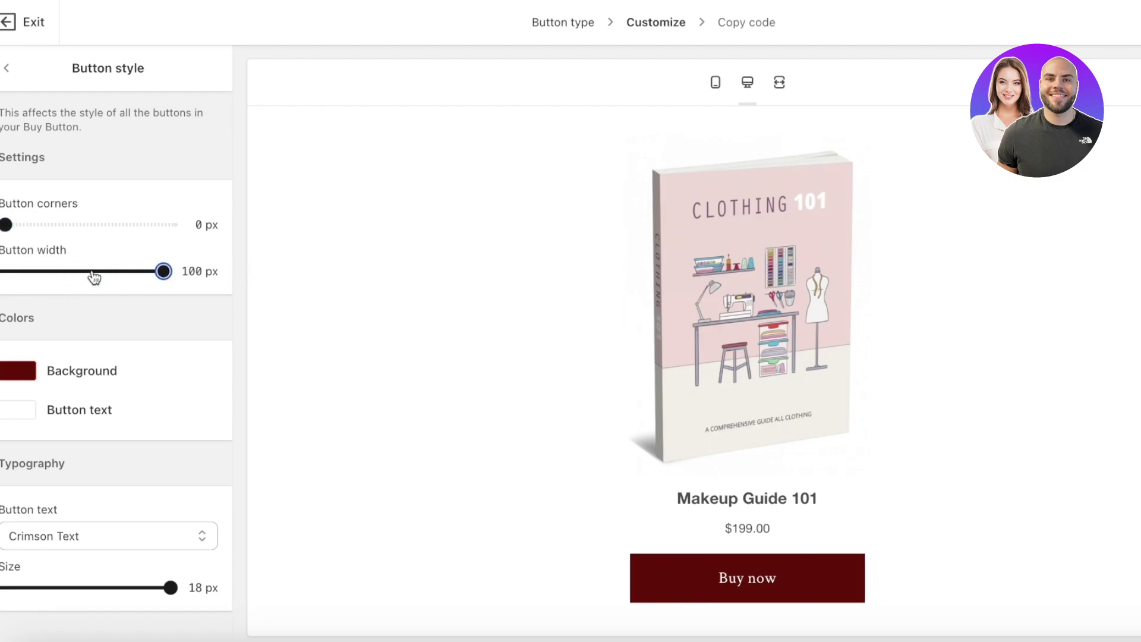
{"action": "left_click_drag", "start_coordinate": [18, 227], "coordinate": [181, 226]}
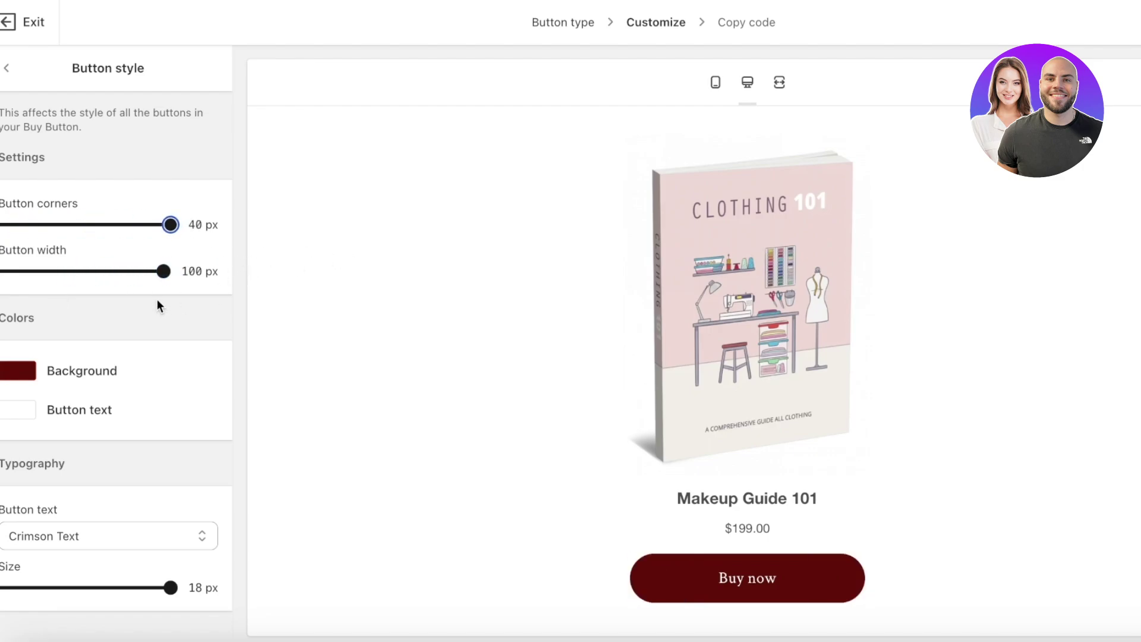
Give the Buy now button a magenta background and Oxygen Bold font
{"action": "left_click", "coordinate": [7, 376]}
{"action": "left_click_drag", "start_coordinate": [62, 439], "coordinate": [98, 554]}
{"action": "left_click", "coordinate": [171, 532]}
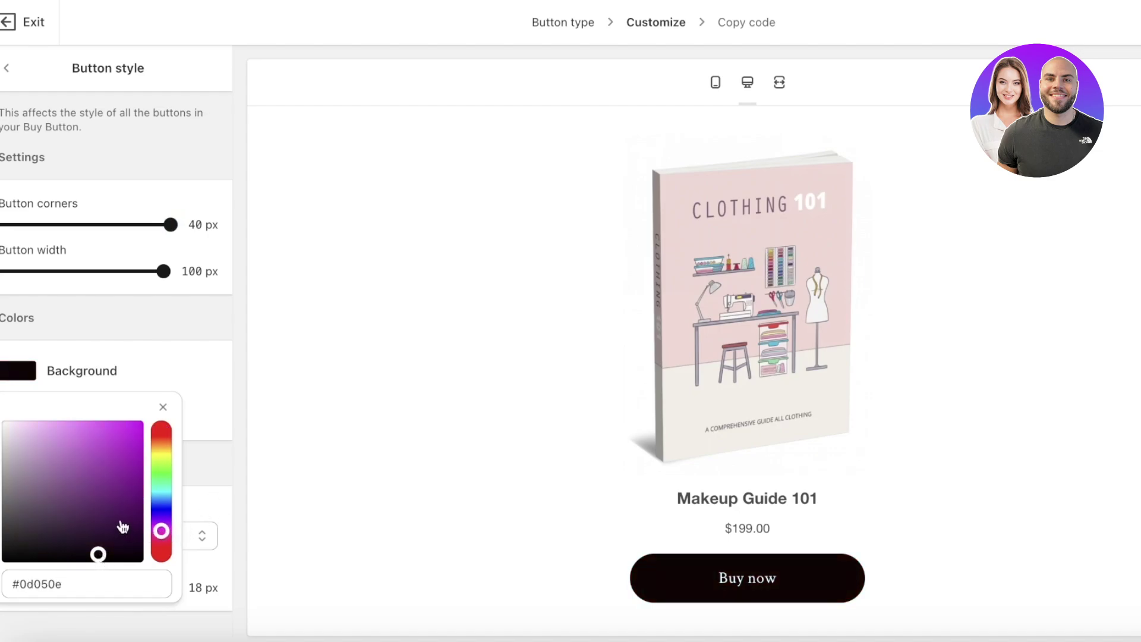
{"action": "left_click", "coordinate": [121, 521]}
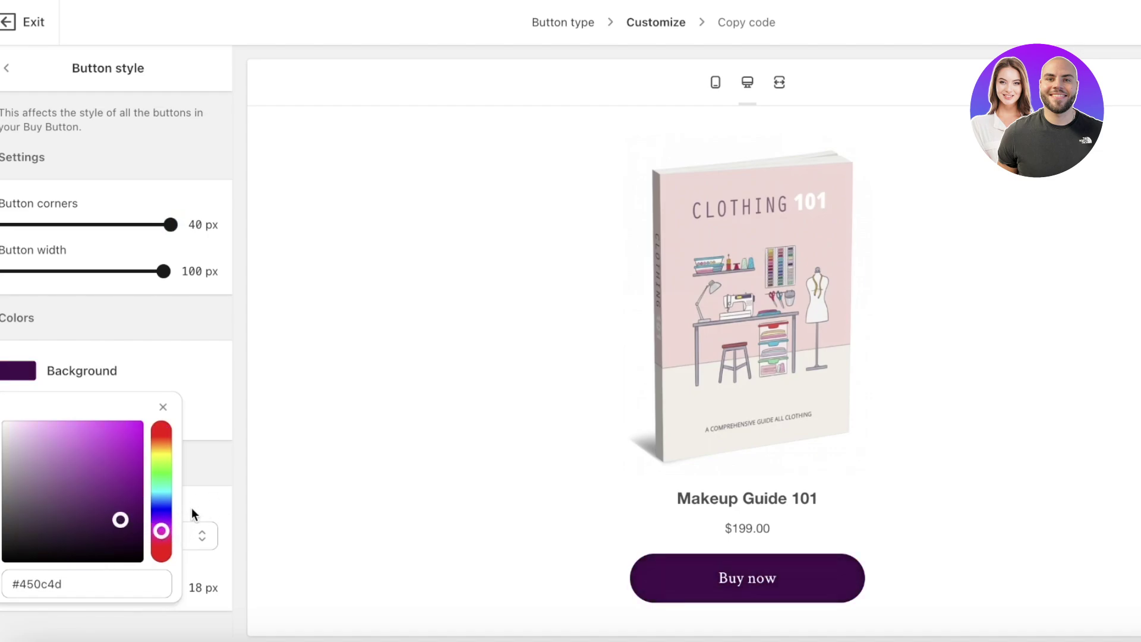
{"action": "left_click_drag", "start_coordinate": [167, 530], "coordinate": [162, 544]}
{"action": "left_click", "coordinate": [132, 502]}
{"action": "left_click", "coordinate": [162, 406]}
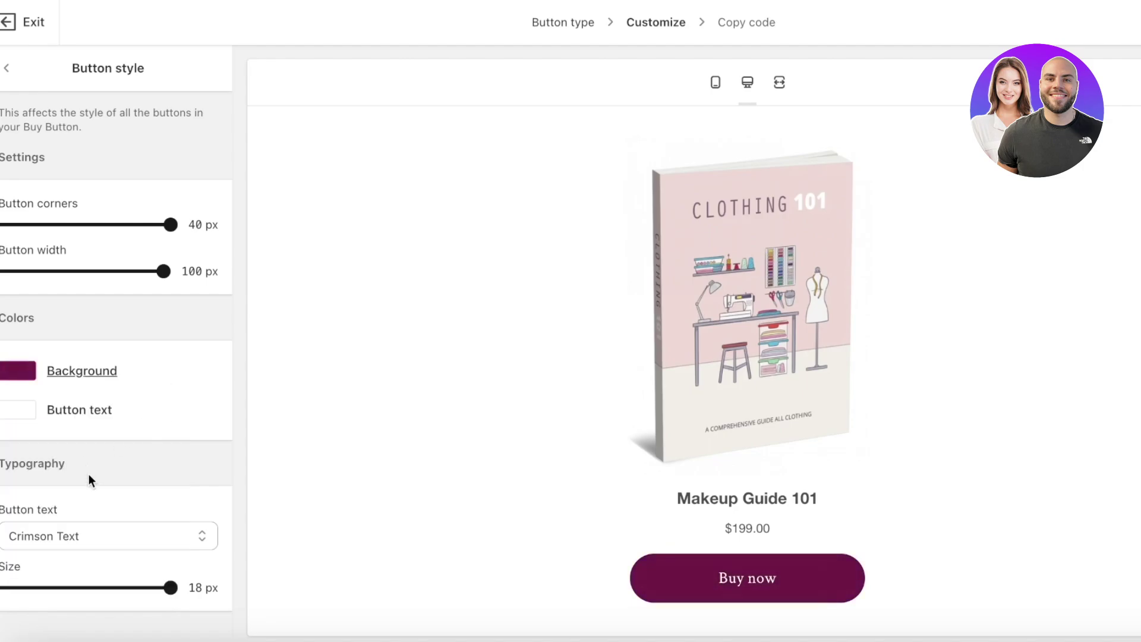
{"action": "left_click", "coordinate": [85, 537]}
{"action": "left_click", "coordinate": [85, 346]}
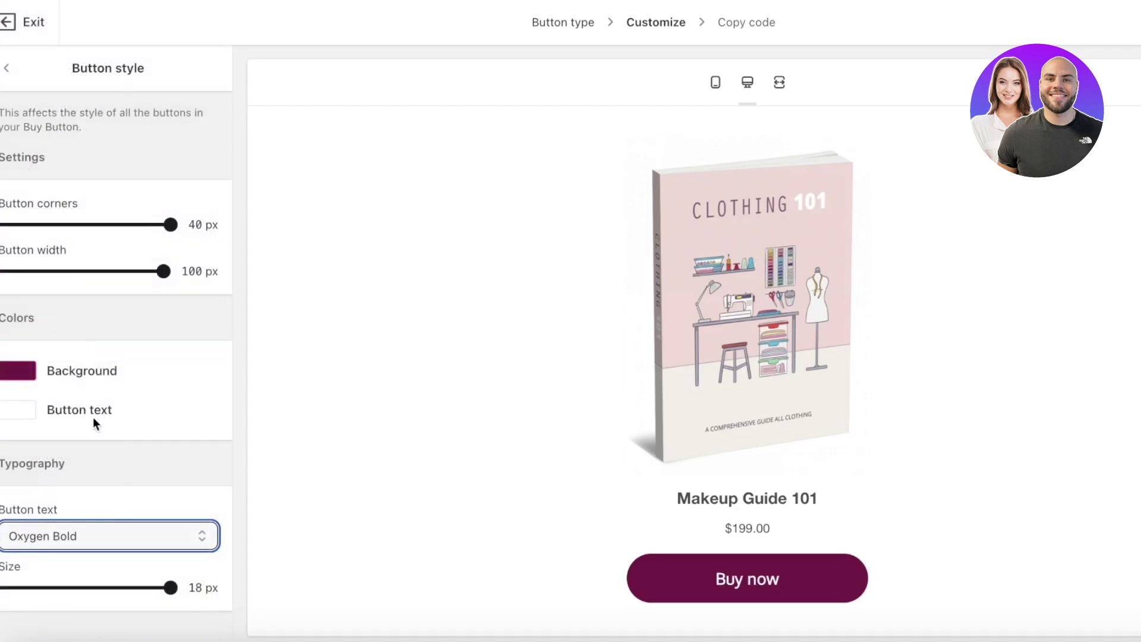
{"action": "left_click", "coordinate": [6, 68]}
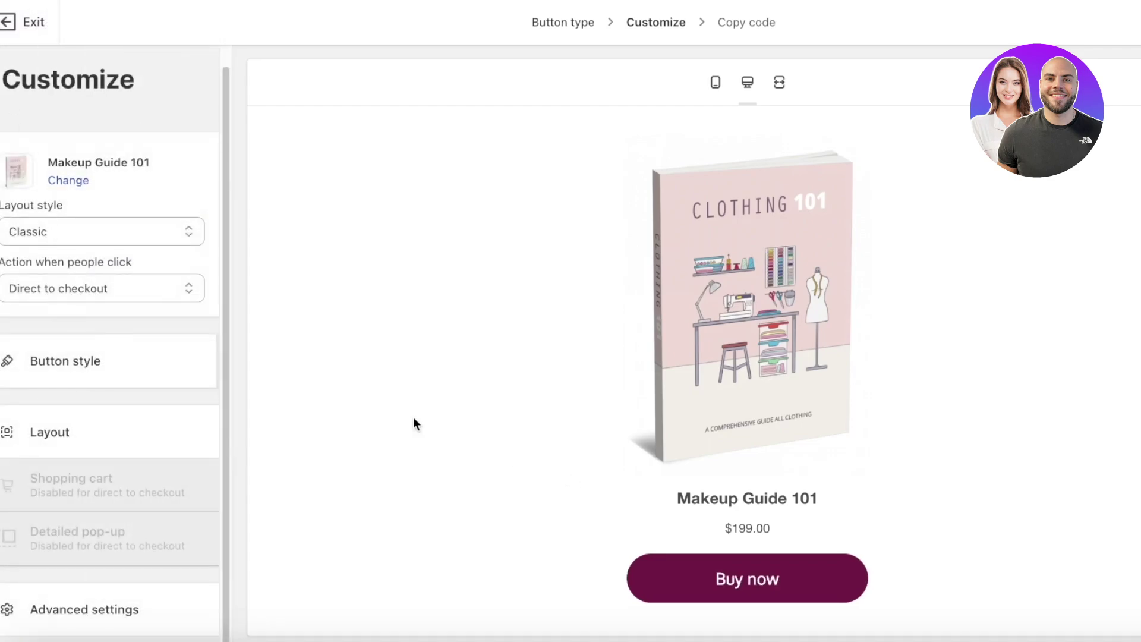
{"action": "left_click", "coordinate": [34, 447]}
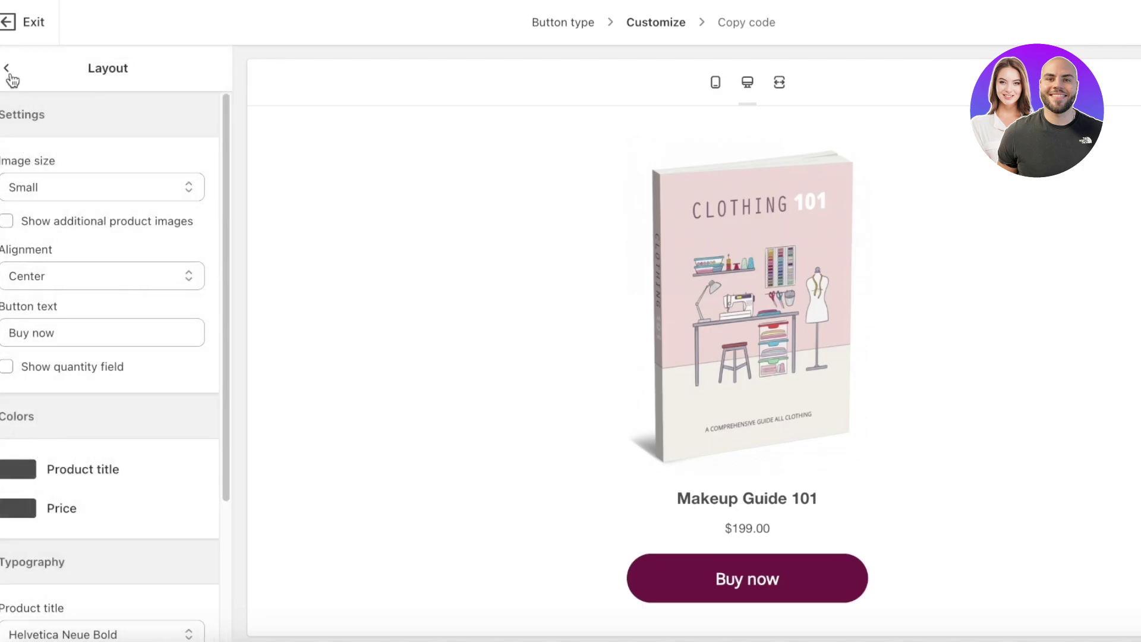
{"action": "left_click", "coordinate": [8, 71]}
{"action": "left_click", "coordinate": [52, 428]}
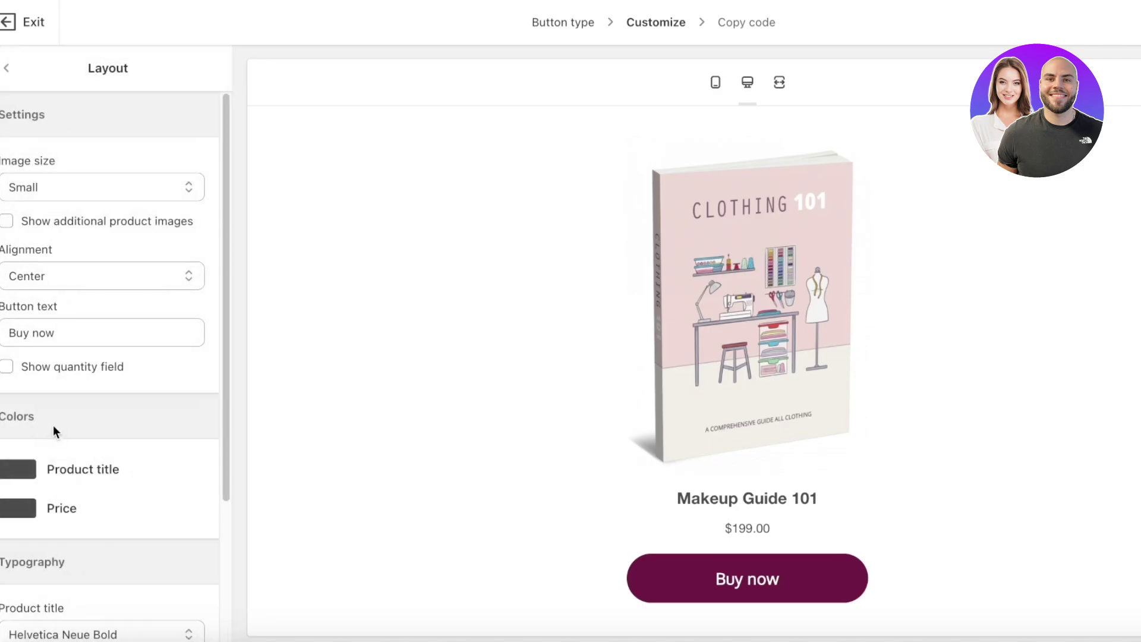
{"action": "left_click", "coordinate": [47, 197]}
{"action": "left_click", "coordinate": [38, 187]}
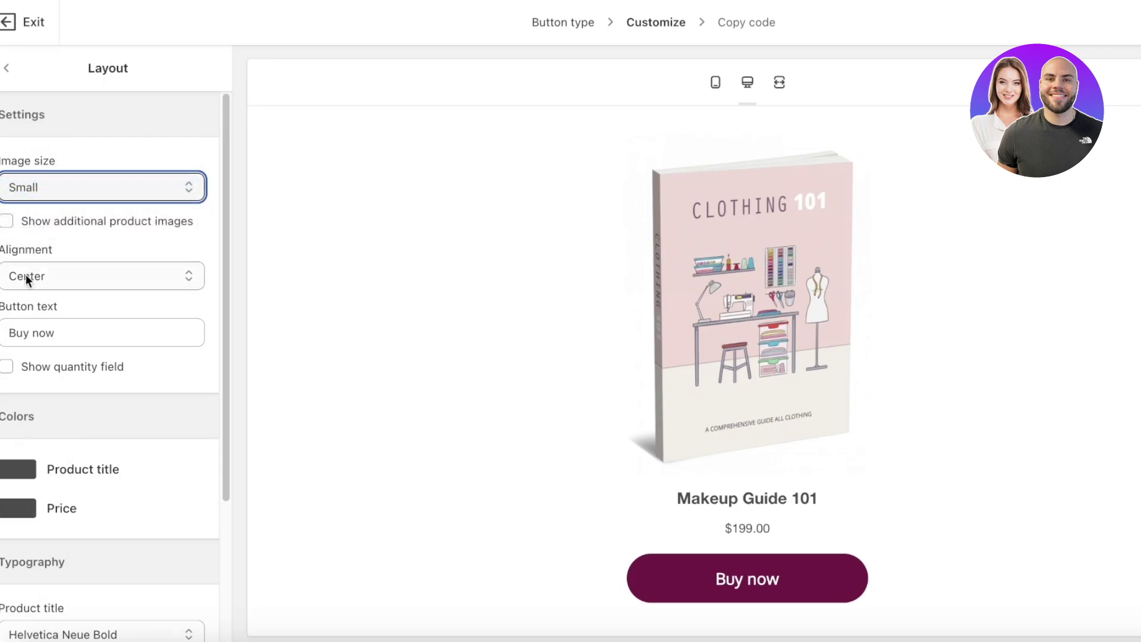
{"action": "left_click", "coordinate": [26, 277]}
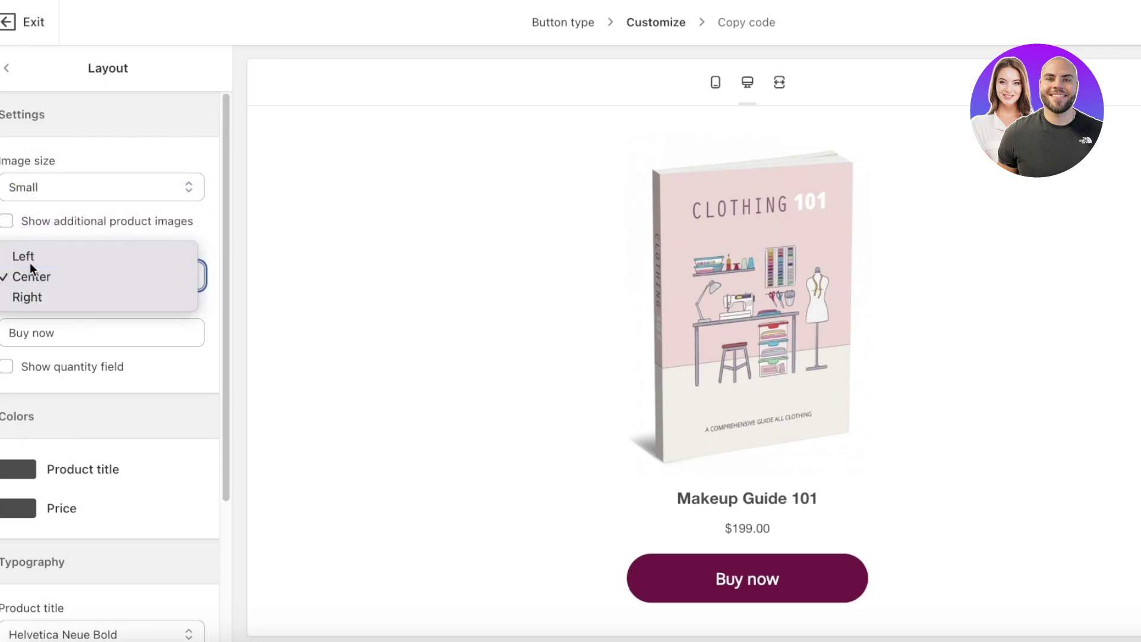
{"action": "left_click", "coordinate": [30, 262]}
{"action": "left_click", "coordinate": [47, 280]}
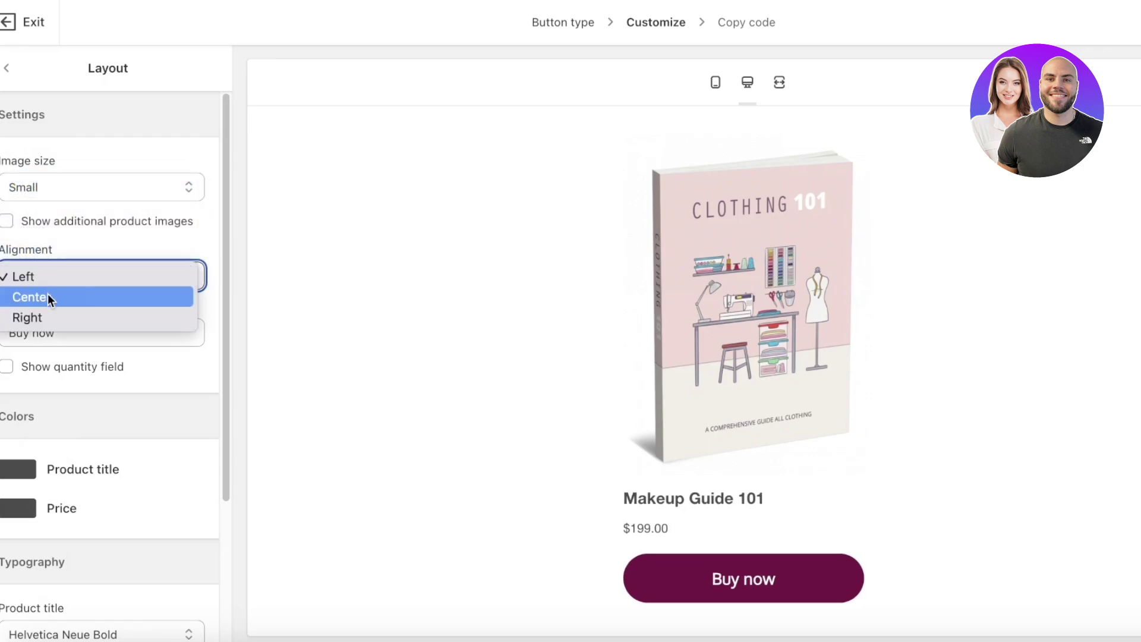
{"action": "left_click", "coordinate": [48, 293]}
{"action": "left_click", "coordinate": [128, 323]}
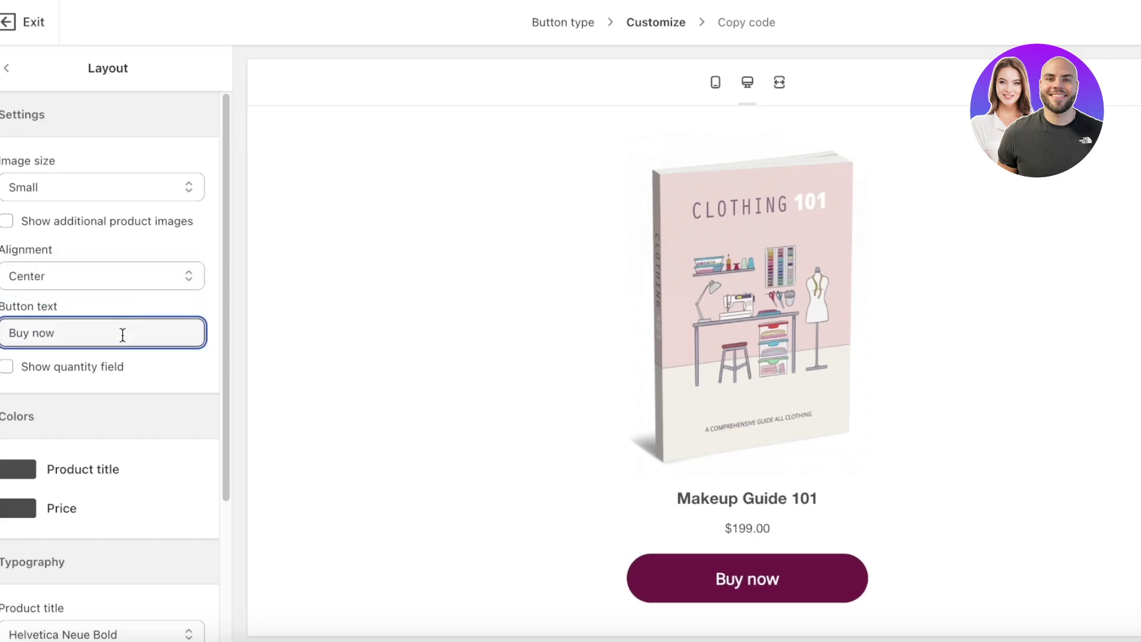
{"action": "left_click", "coordinate": [57, 402]}
{"action": "scroll", "coordinate": [56, 374], "scroll_direction": "down", "scroll_amount": 2}
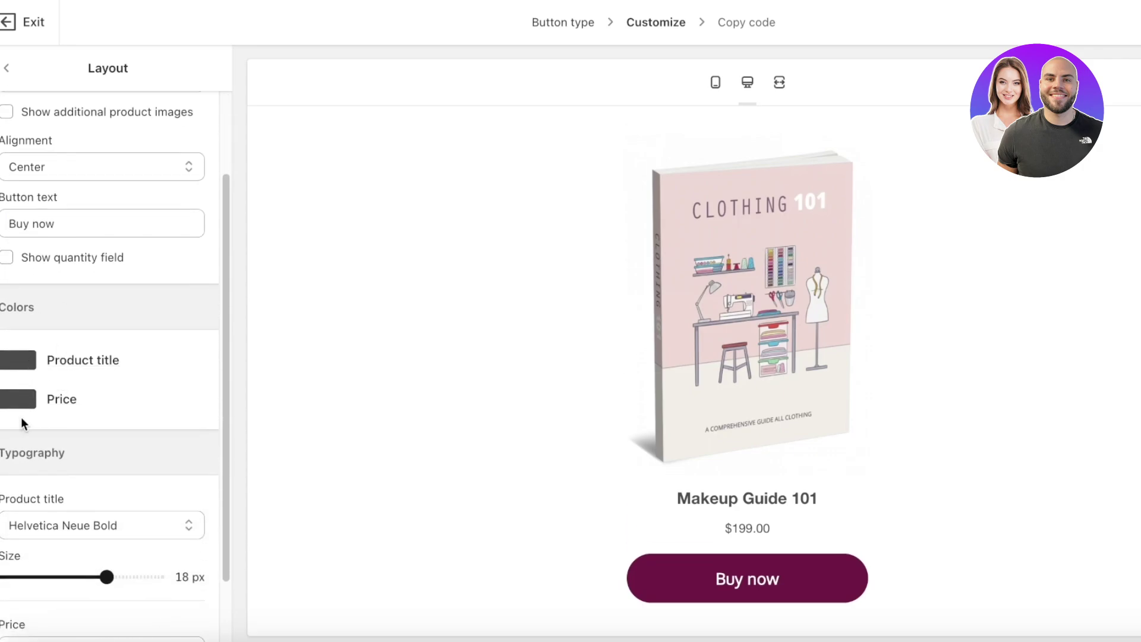
{"action": "scroll", "coordinate": [22, 405], "scroll_direction": "down", "scroll_amount": 2}
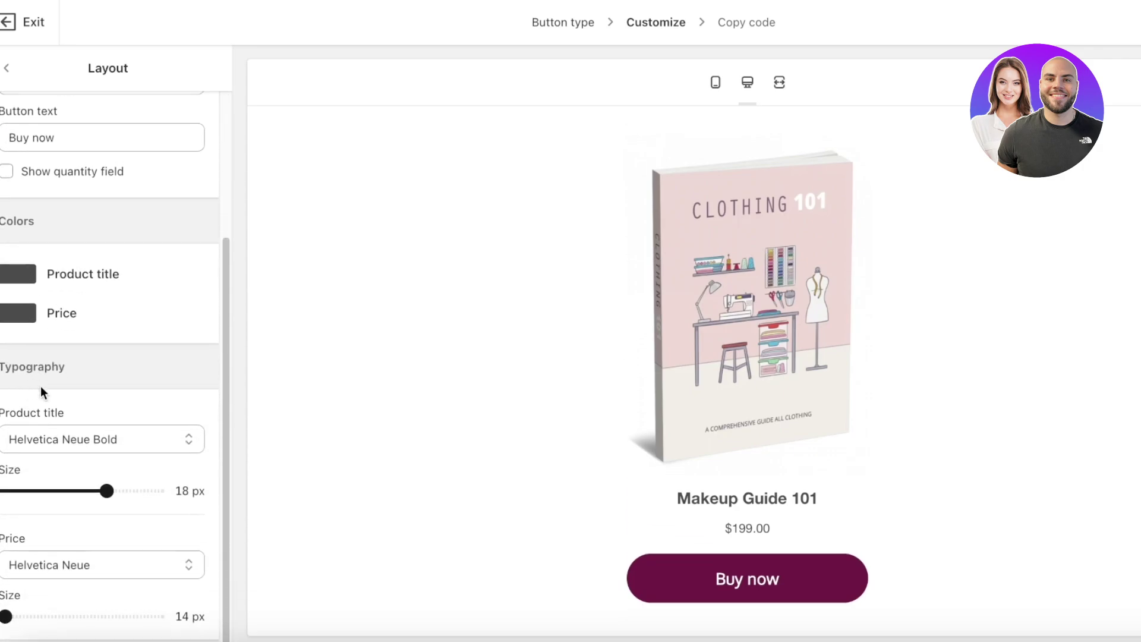
{"action": "scroll", "coordinate": [49, 273], "scroll_direction": "up", "scroll_amount": 4}
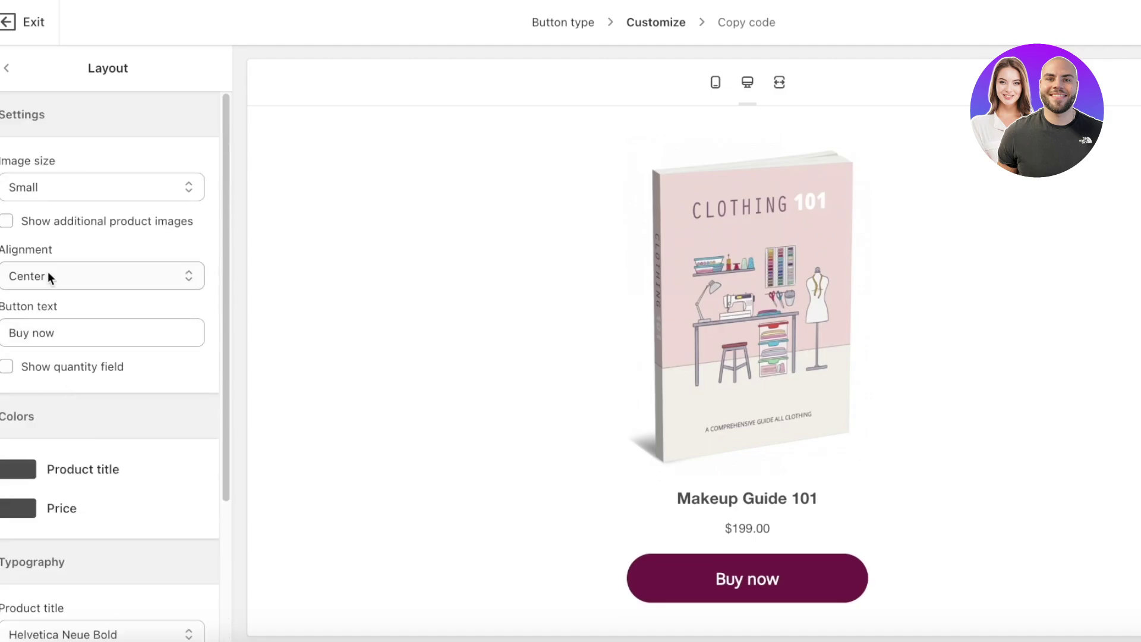
{"action": "left_click", "coordinate": [7, 69]}
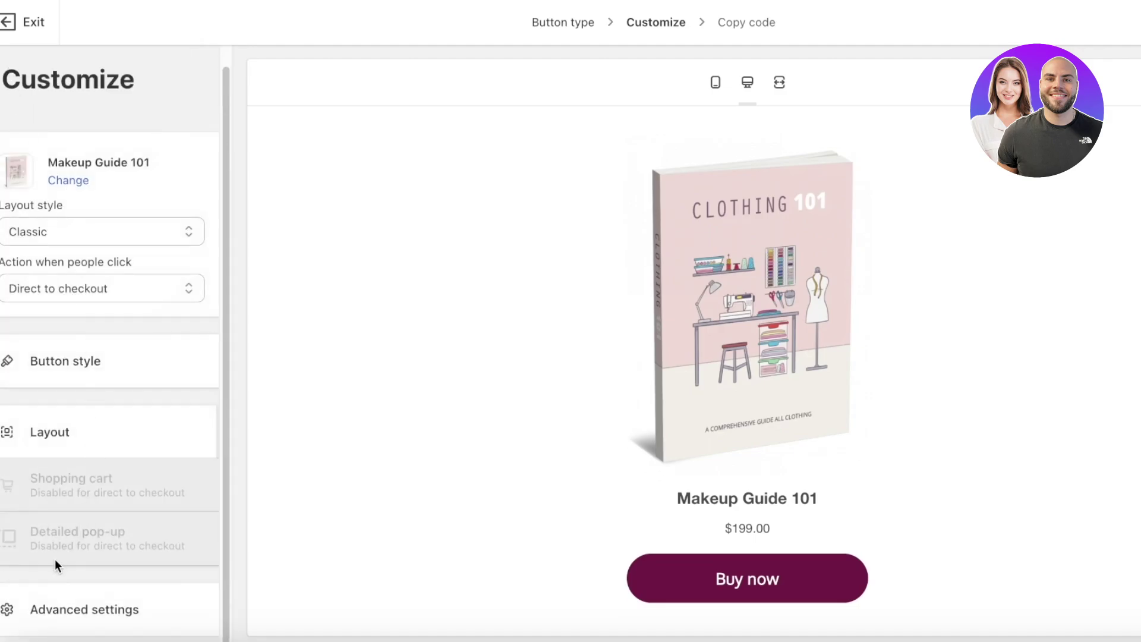
Review the Buy Button's advanced settings and copy its embed code
{"action": "left_click", "coordinate": [47, 610]}
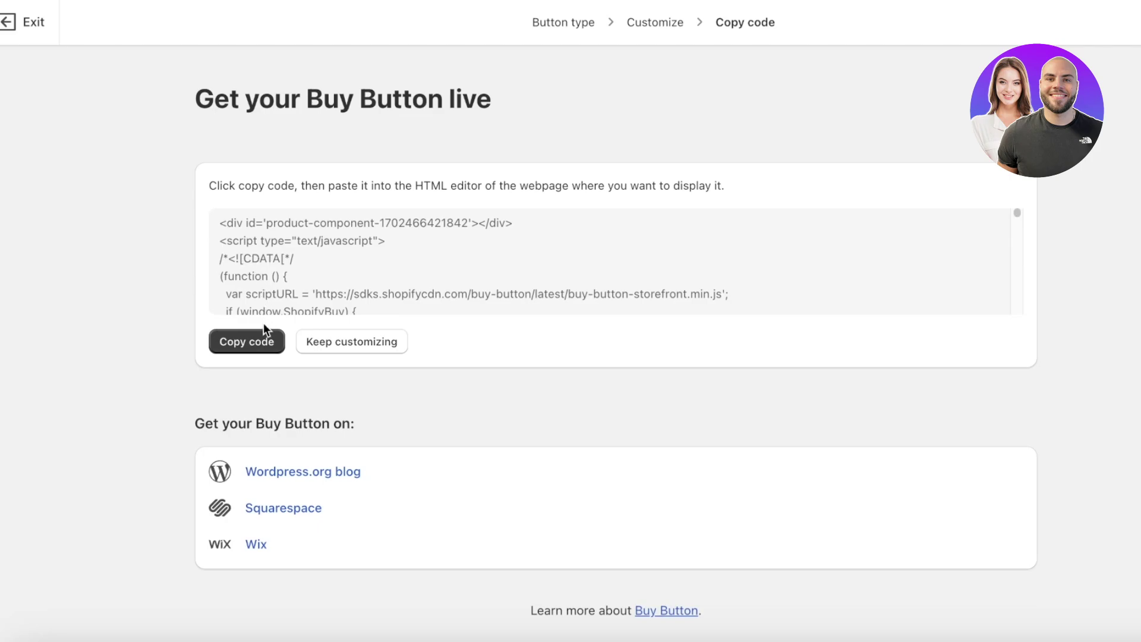
{"action": "left_click", "coordinate": [243, 350]}
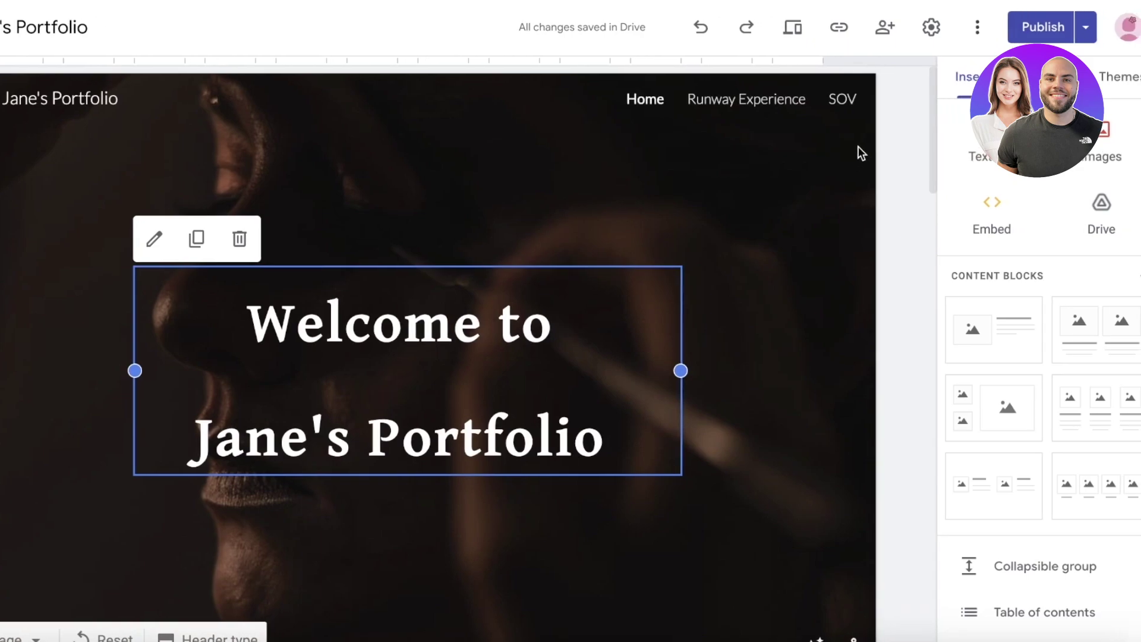
Paste the copied Buy Button code into an Embed code block and insert it into the portfolio page
{"action": "left_click", "coordinate": [888, 139]}
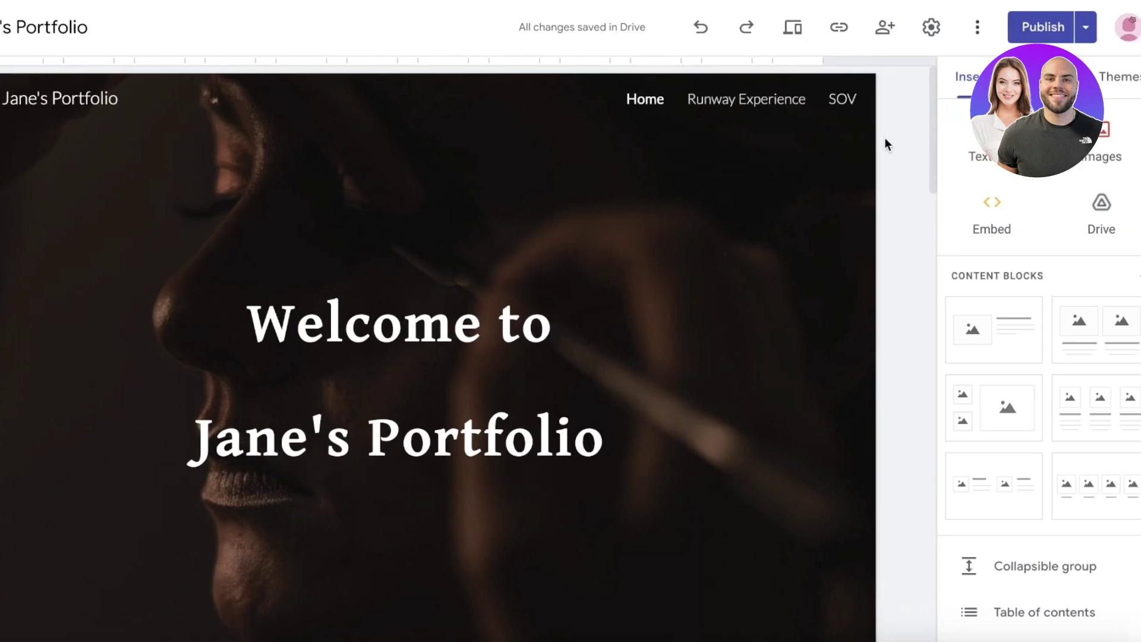
{"action": "scroll", "coordinate": [915, 182], "scroll_direction": "down", "scroll_amount": 3}
{"action": "left_click", "coordinate": [1002, 209]}
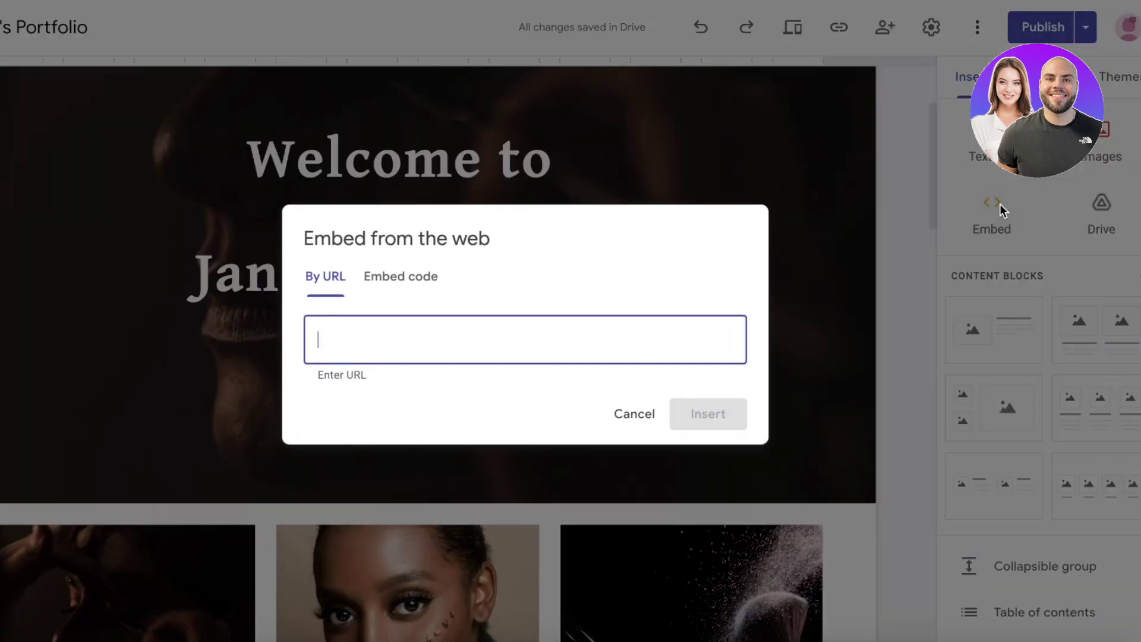
{"action": "left_click", "coordinate": [389, 278]}
{"action": "right_click", "coordinate": [411, 289]}
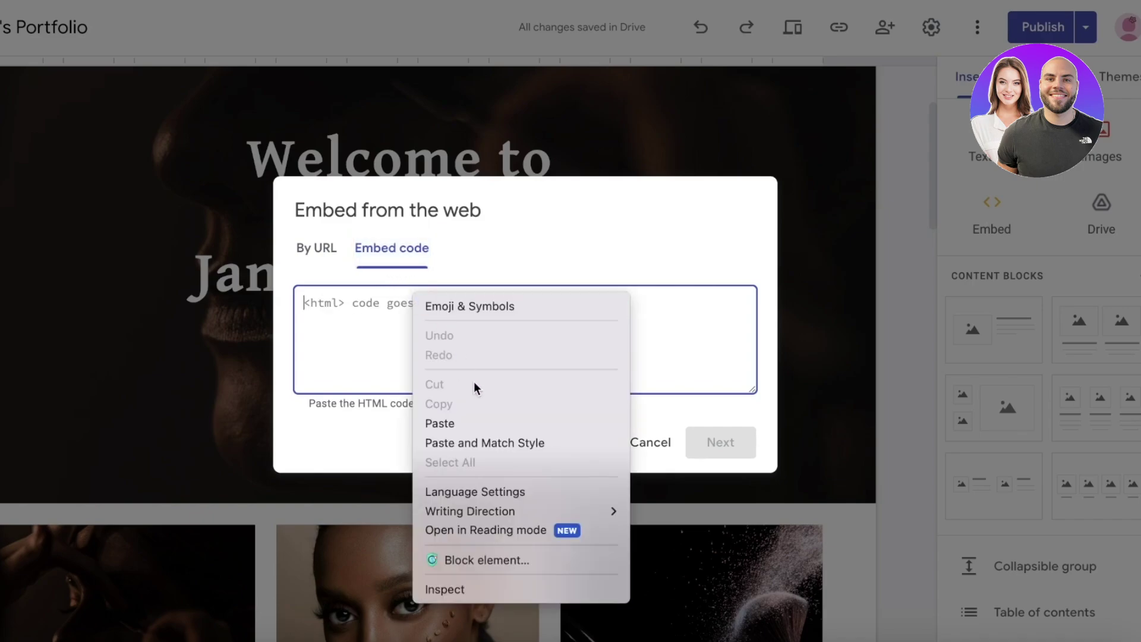
{"action": "left_click", "coordinate": [475, 420]}
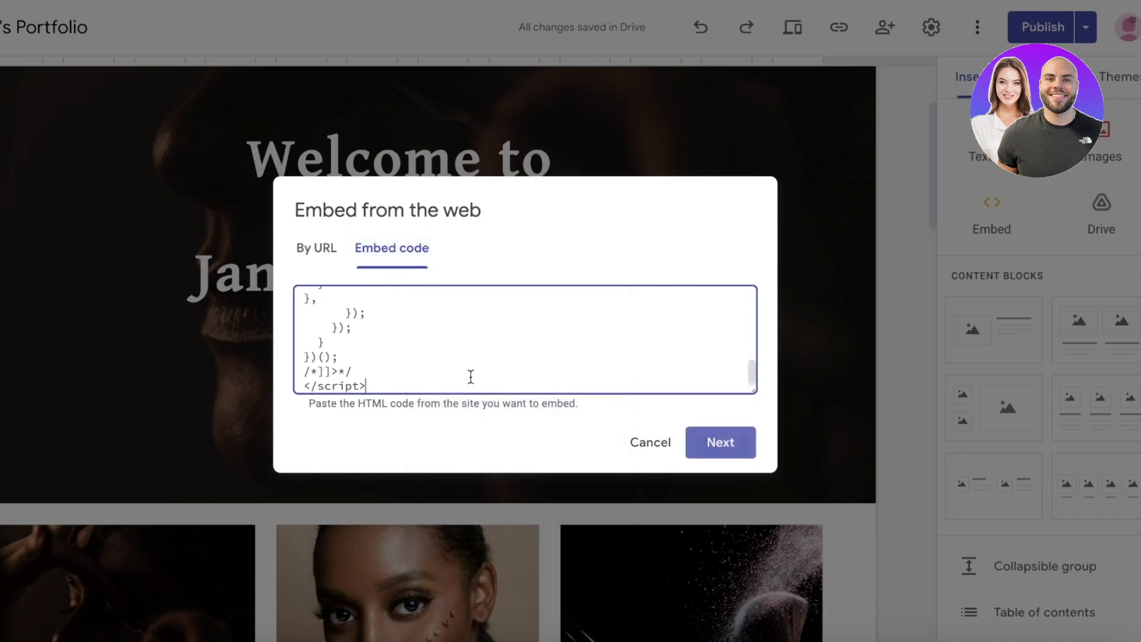
{"action": "left_click", "coordinate": [702, 442]}
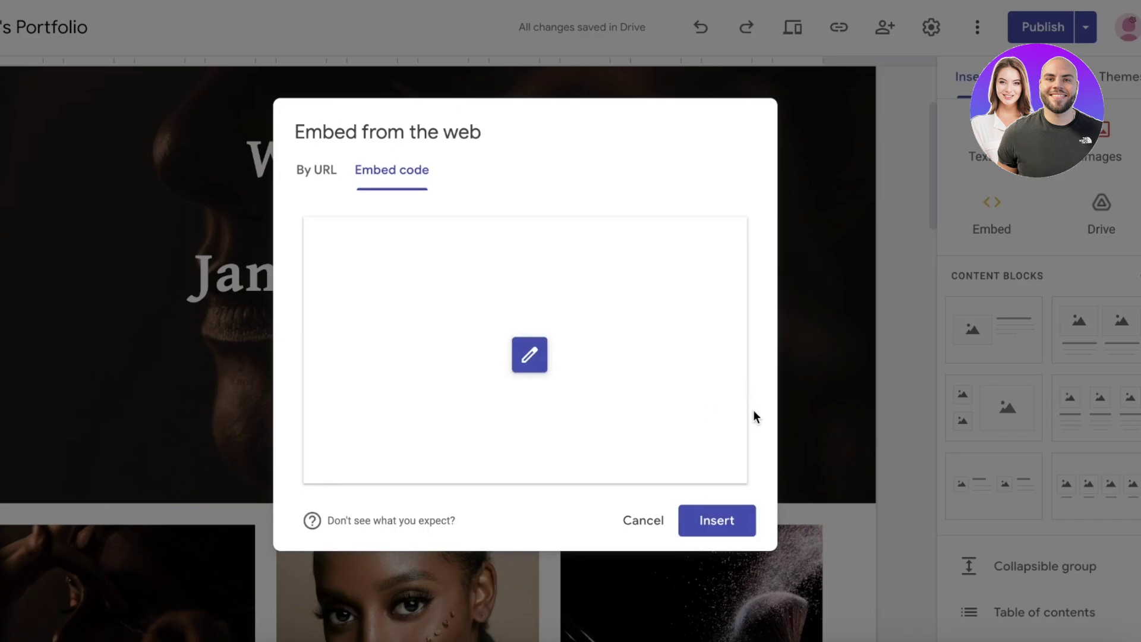
{"action": "left_click", "coordinate": [728, 531]}
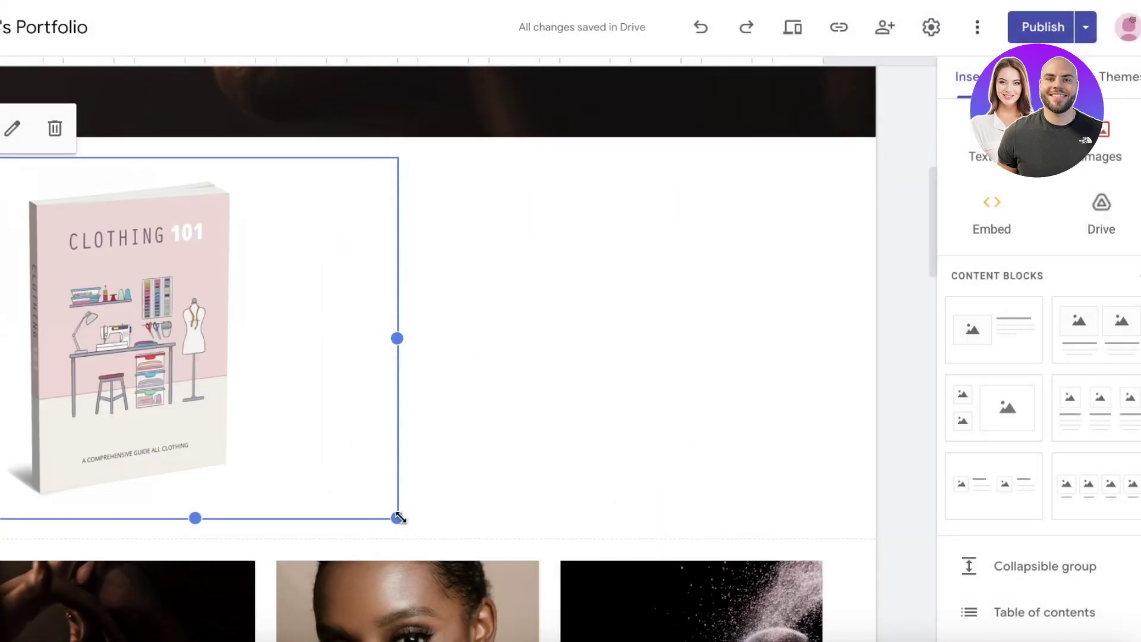
Resize the embed to show the full Makeup Guide 101 card and centre it on the page
{"action": "left_click_drag", "start_coordinate": [397, 517], "coordinate": [711, 443]}
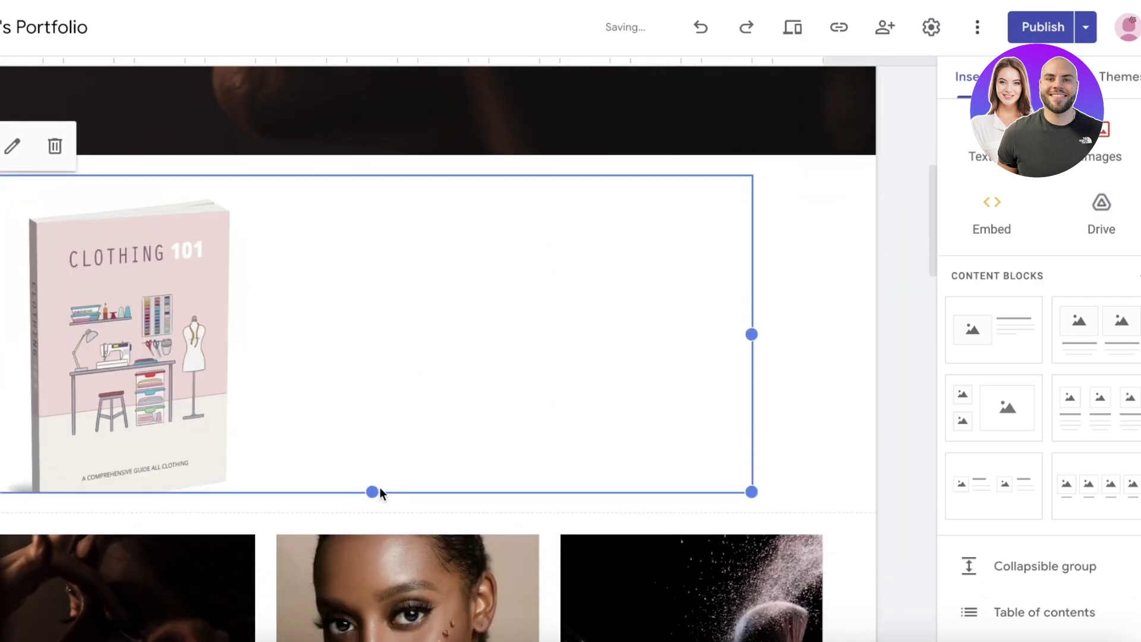
{"action": "left_click_drag", "start_coordinate": [380, 494], "coordinate": [376, 640]}
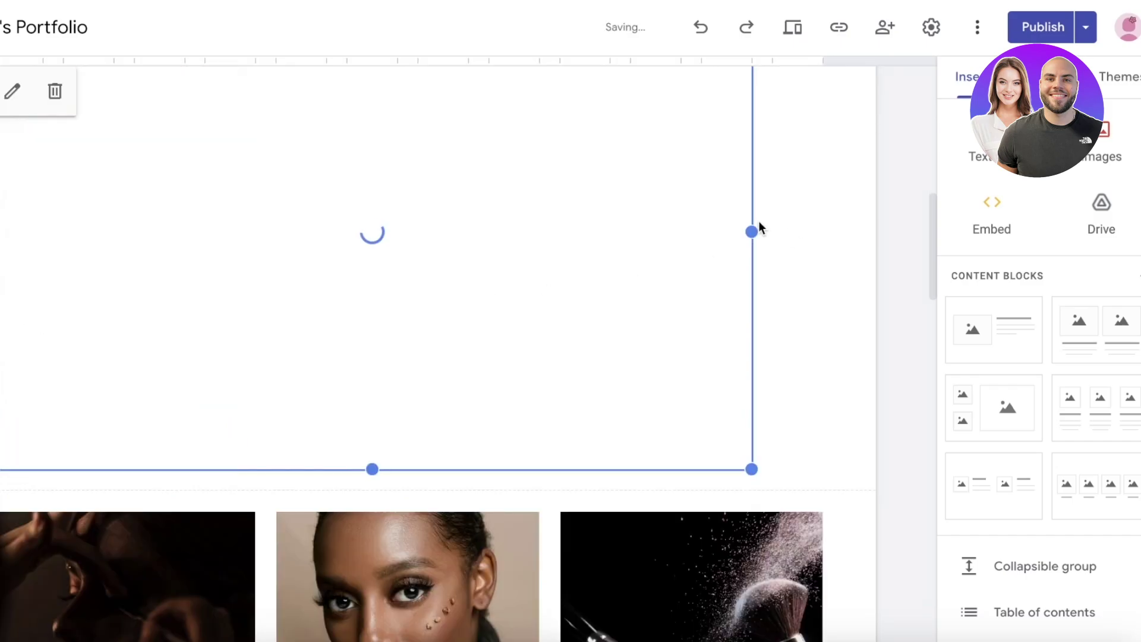
{"action": "left_click_drag", "start_coordinate": [752, 231], "coordinate": [256, 232]}
{"action": "left_click_drag", "start_coordinate": [121, 240], "coordinate": [391, 218]}
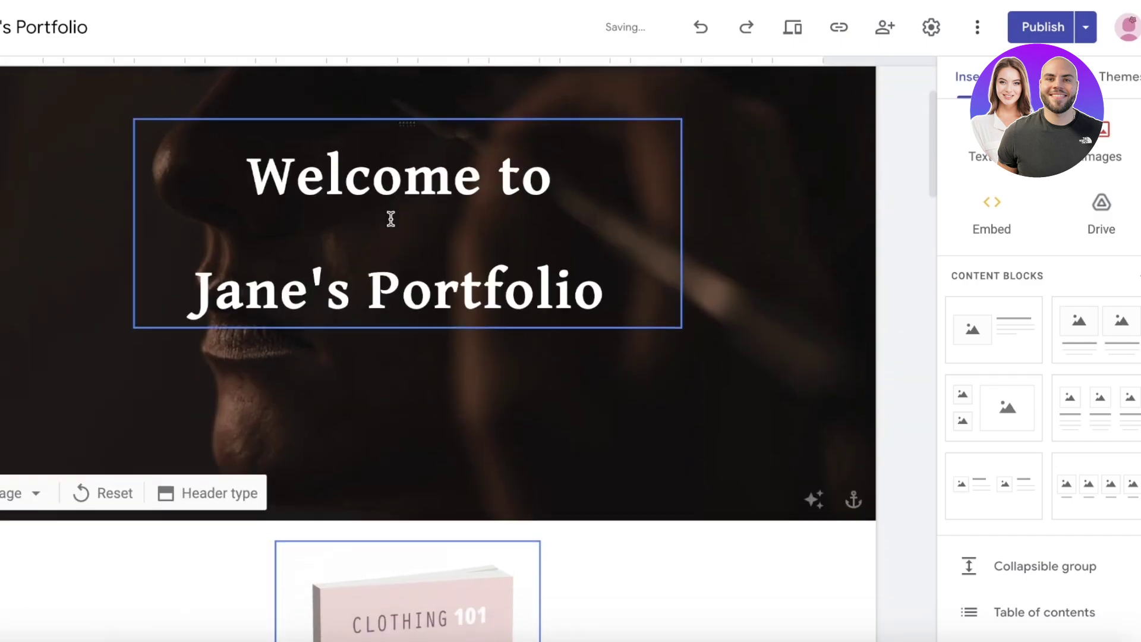
Drag the product card up into the header's right side, beside the welcome title
{"action": "scroll", "coordinate": [381, 178], "scroll_direction": "down", "scroll_amount": 10}
{"action": "scroll", "coordinate": [373, 156], "scroll_direction": "up", "scroll_amount": 6}
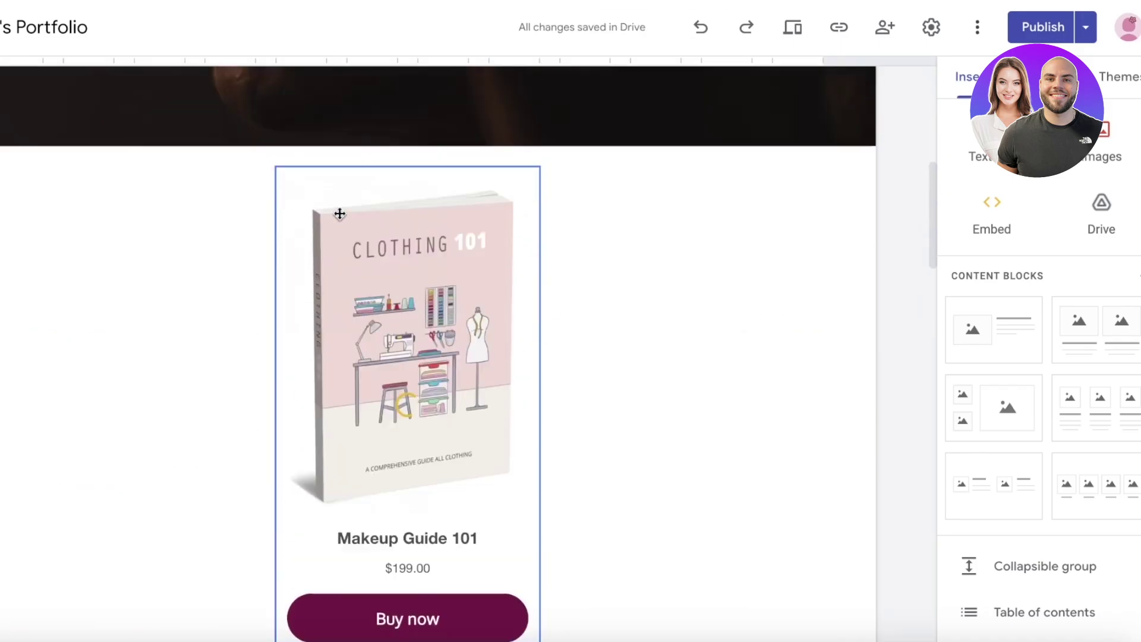
{"action": "scroll", "coordinate": [594, 167], "scroll_direction": "down", "scroll_amount": 3}
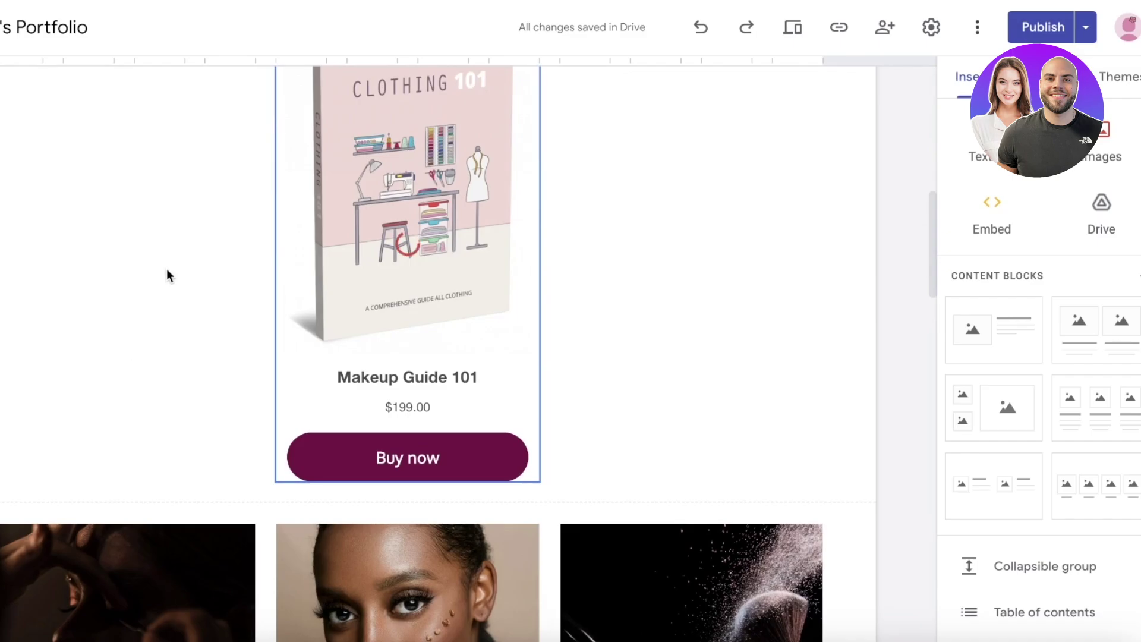
{"action": "scroll", "coordinate": [378, 236], "scroll_direction": "up", "scroll_amount": 5}
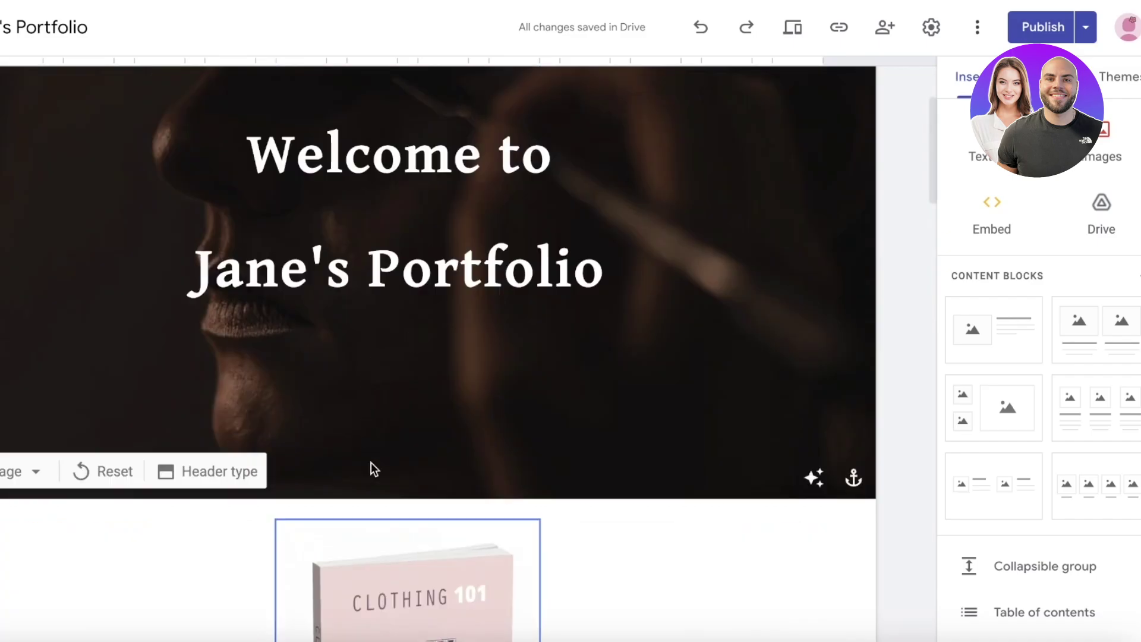
{"action": "scroll", "coordinate": [372, 466], "scroll_direction": "down", "scroll_amount": 5}
{"action": "left_click_drag", "start_coordinate": [377, 356], "coordinate": [729, 292]}
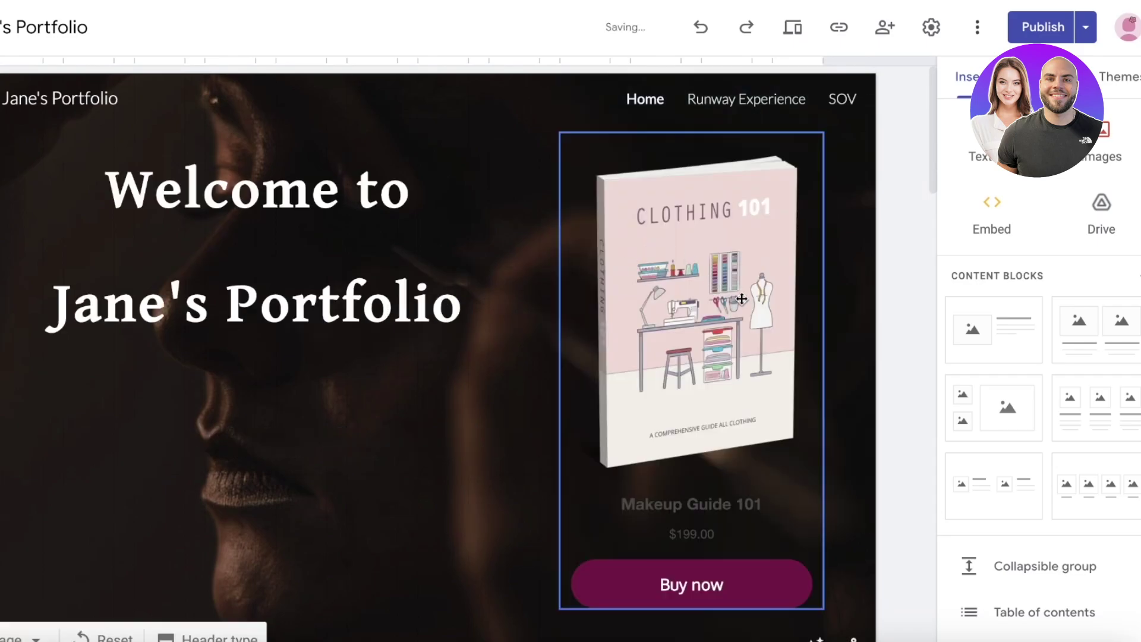
{"action": "scroll", "coordinate": [714, 327], "scroll_direction": "down", "scroll_amount": 3}
{"action": "scroll", "coordinate": [699, 366], "scroll_direction": "up", "scroll_amount": 2}
{"action": "left_click", "coordinate": [699, 367]}
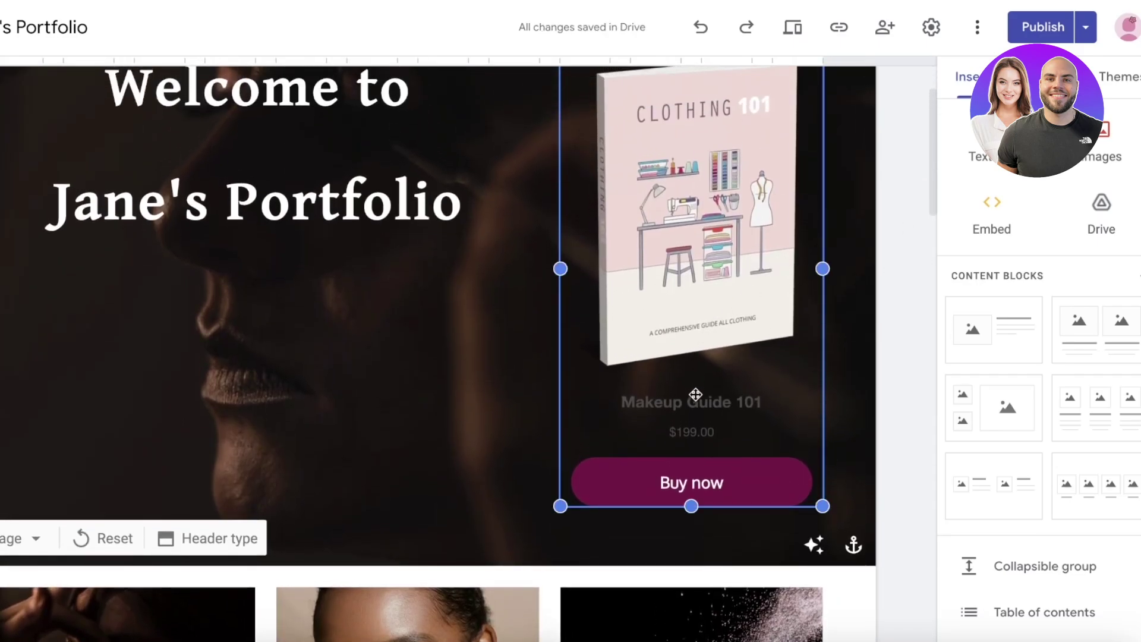
{"action": "scroll", "coordinate": [676, 171], "scroll_direction": "up", "scroll_amount": 2}
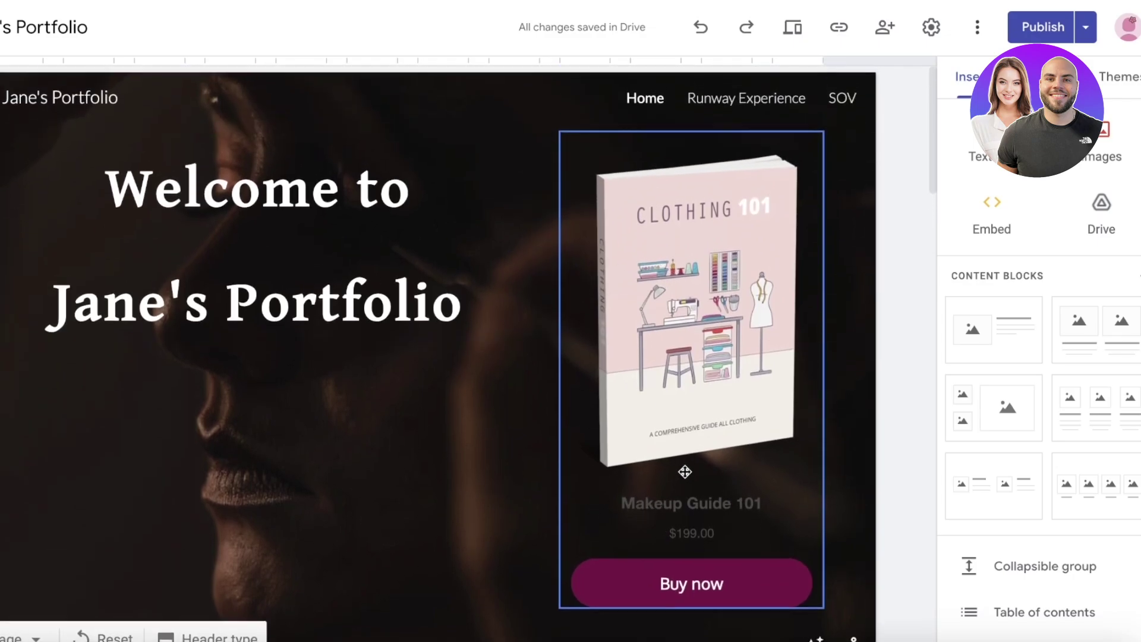
{"action": "scroll", "coordinate": [686, 451], "scroll_direction": "down", "scroll_amount": 1}
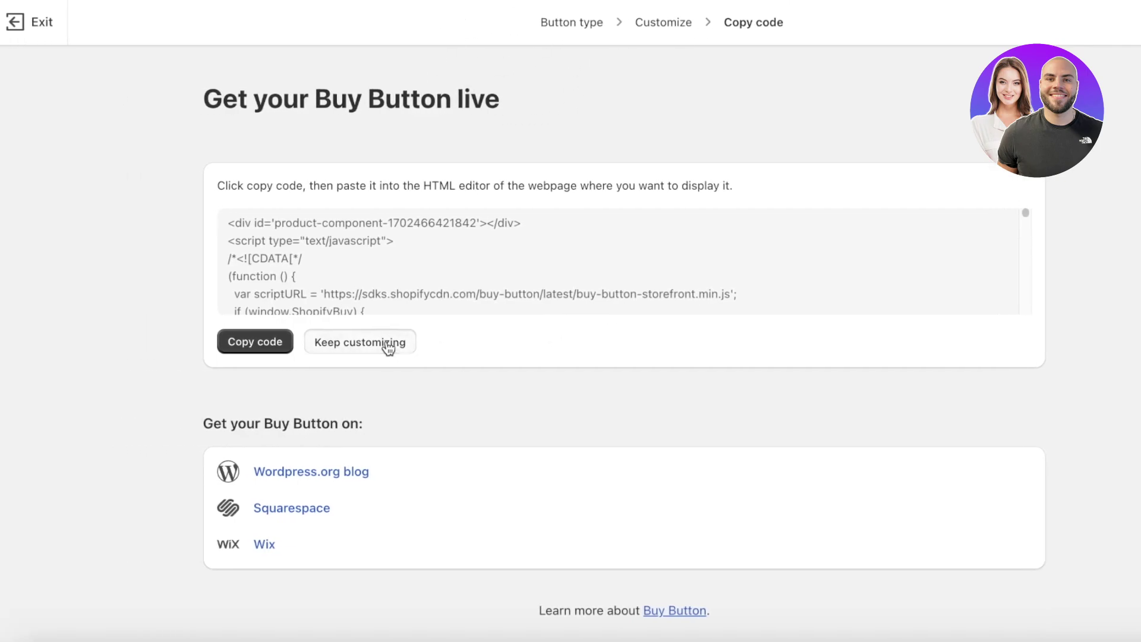
In Layout, set the product title and price colours to #ffffff and copy the updated code
{"action": "left_click", "coordinate": [389, 344]}
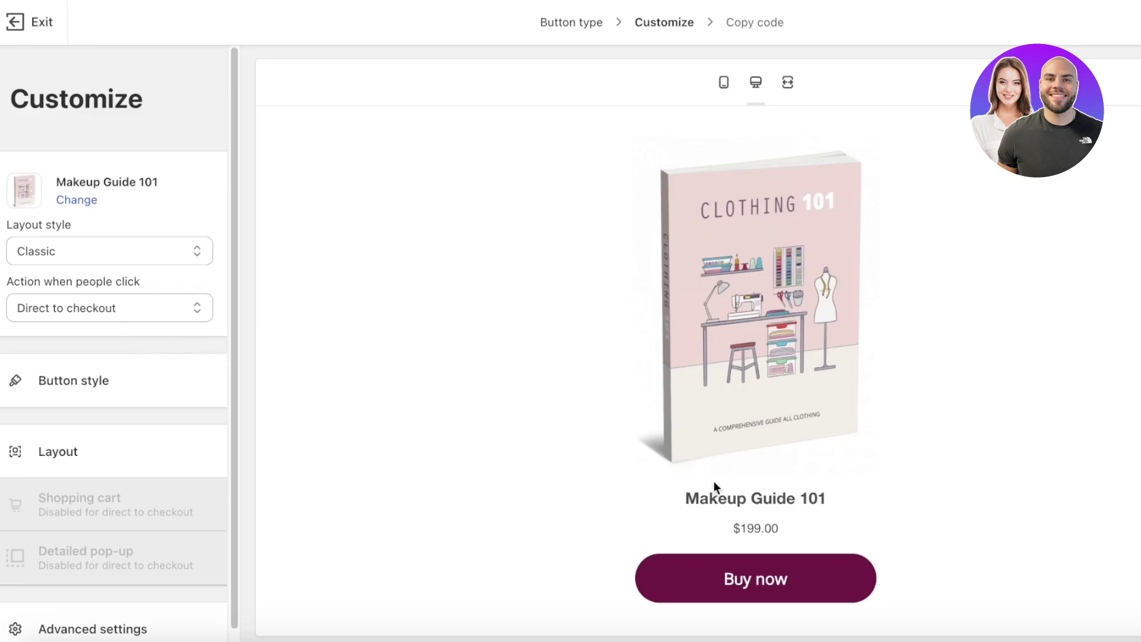
{"action": "left_click", "coordinate": [38, 455]}
{"action": "scroll", "coordinate": [36, 416], "scroll_direction": "down", "scroll_amount": 2}
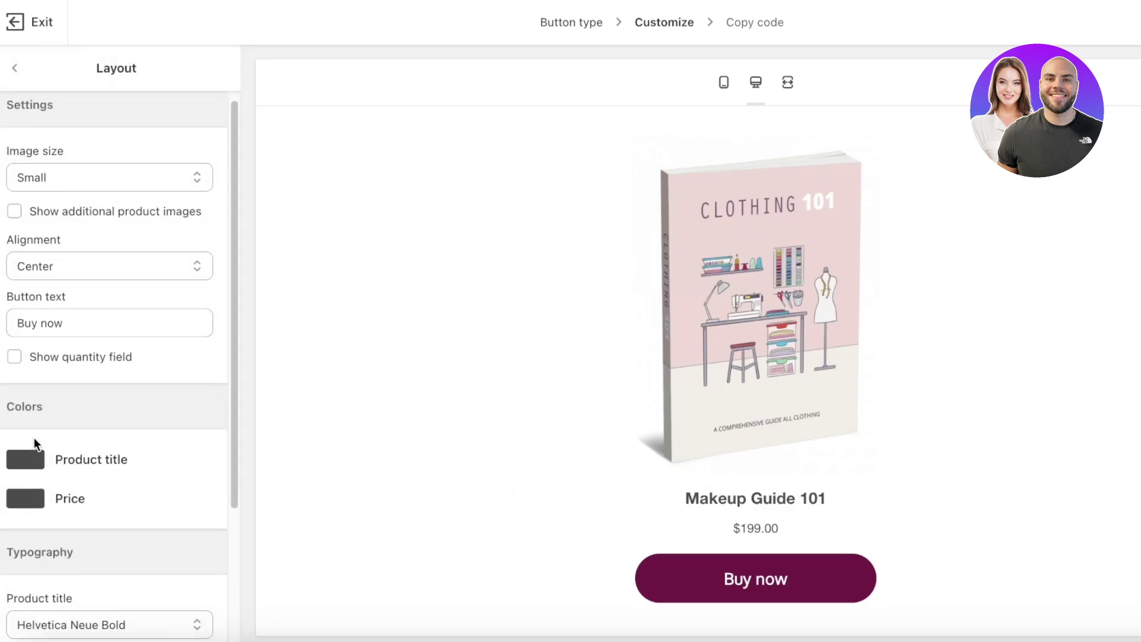
{"action": "left_click", "coordinate": [36, 428]}
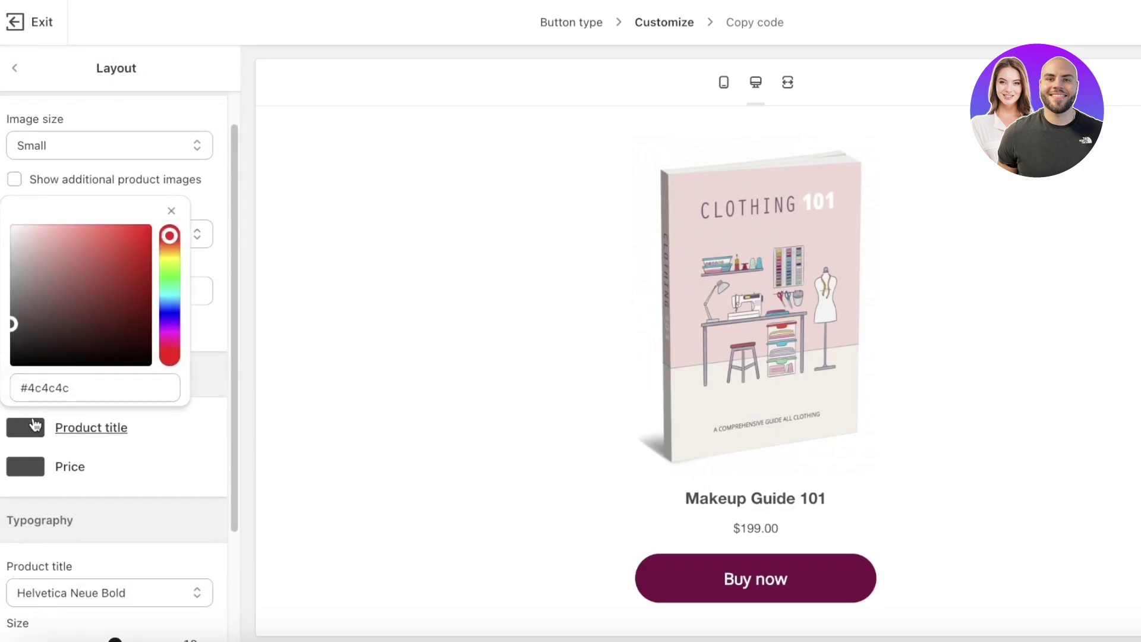
{"action": "left_click", "coordinate": [6, 217]}
{"action": "left_click", "coordinate": [33, 470]}
{"action": "type", "text": "#ffffff"}
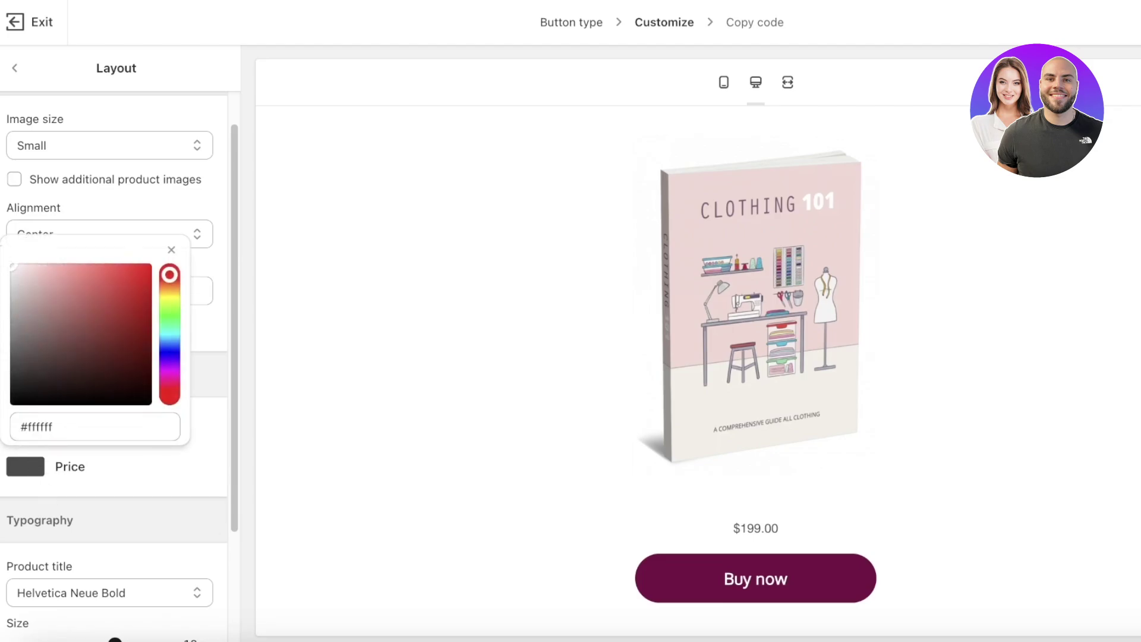
{"action": "left_click", "coordinate": [79, 464]}
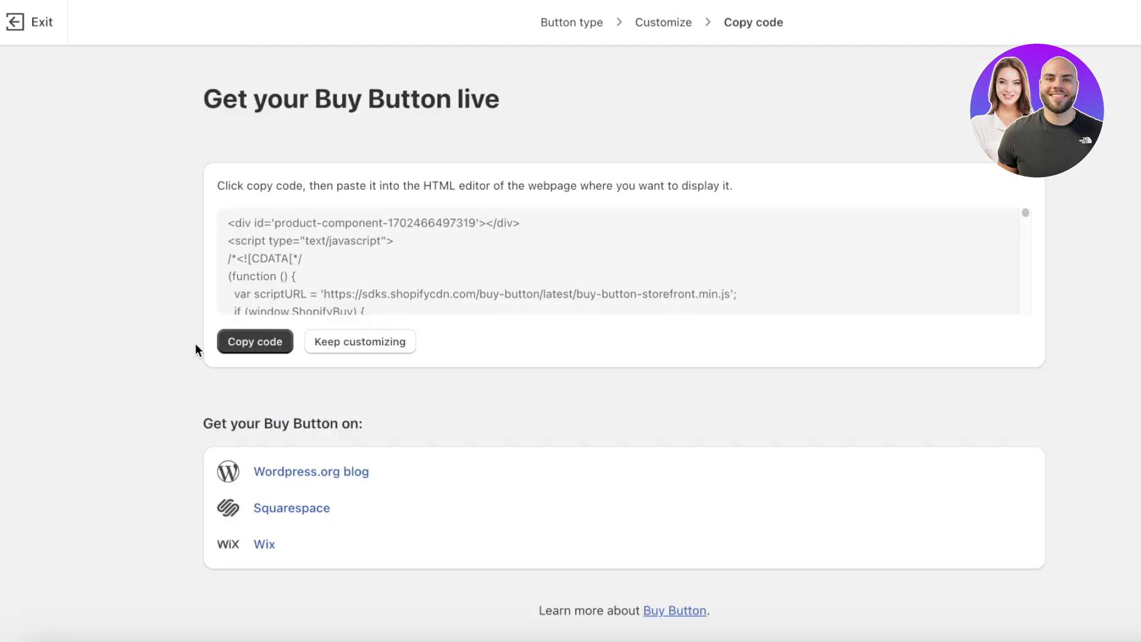
{"action": "left_click", "coordinate": [256, 342]}
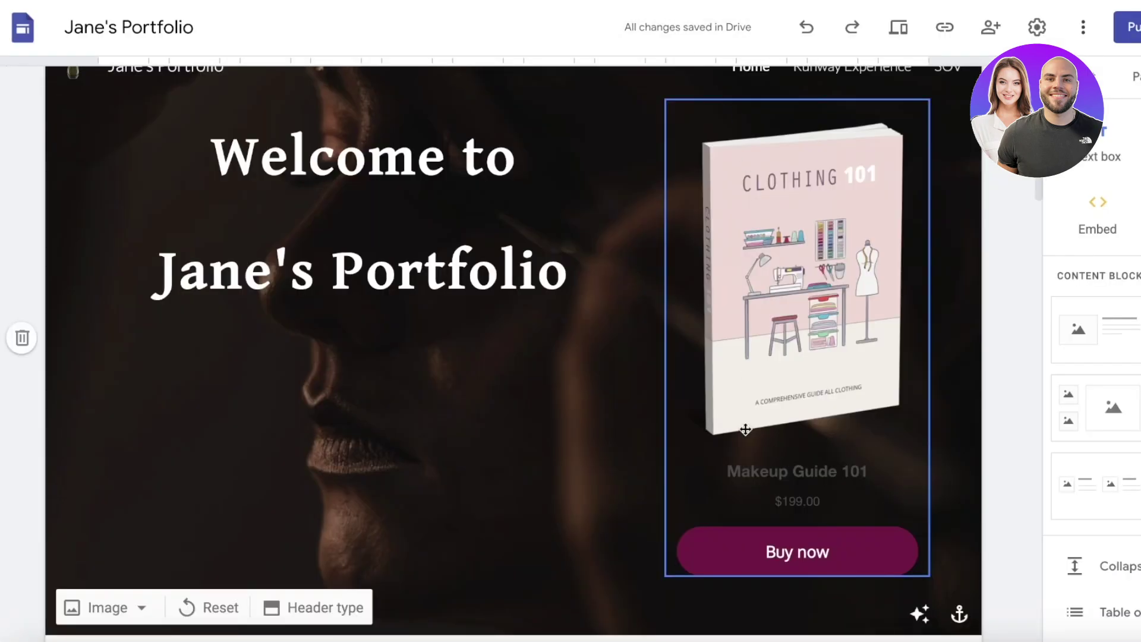
Delete the old header embed and insert a new embed of the updated Buy Button code
{"action": "left_click", "coordinate": [757, 397]}
{"action": "left_click", "coordinate": [728, 91]}
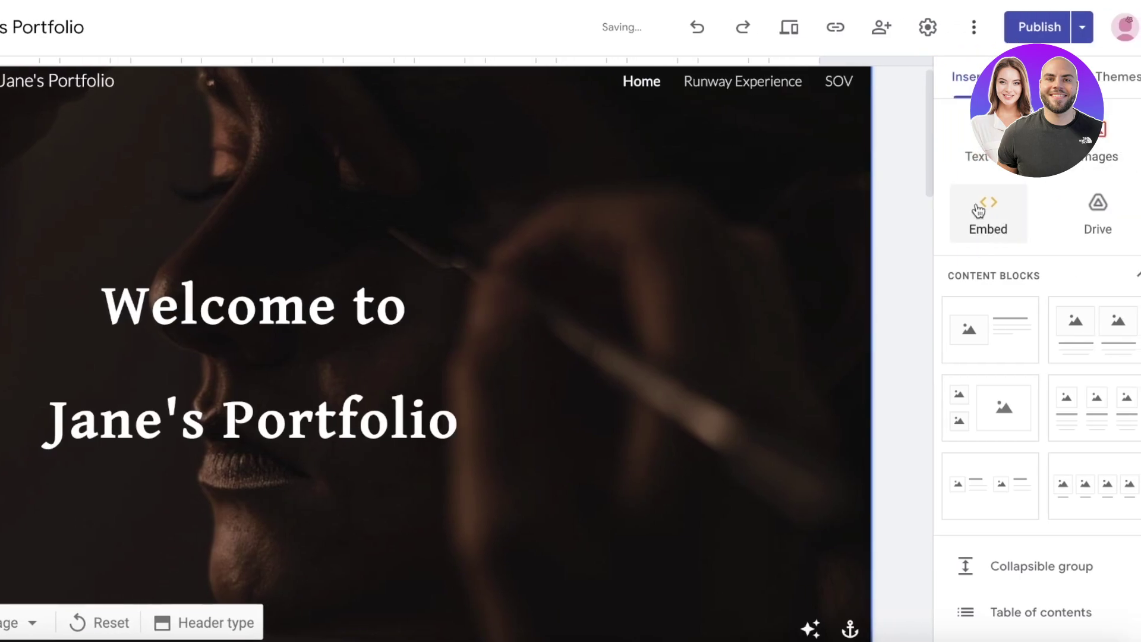
{"action": "left_click", "coordinate": [979, 211]}
{"action": "left_click", "coordinate": [397, 275]}
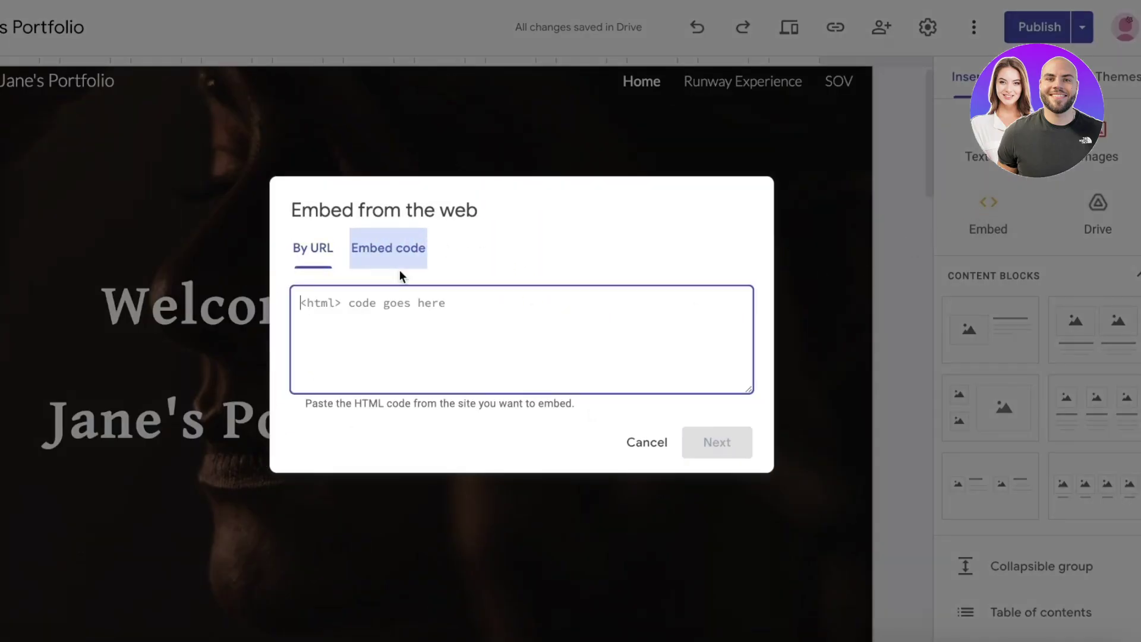
{"action": "right_click", "coordinate": [391, 303]}
{"action": "left_click", "coordinate": [410, 431]}
{"action": "left_click", "coordinate": [713, 442]}
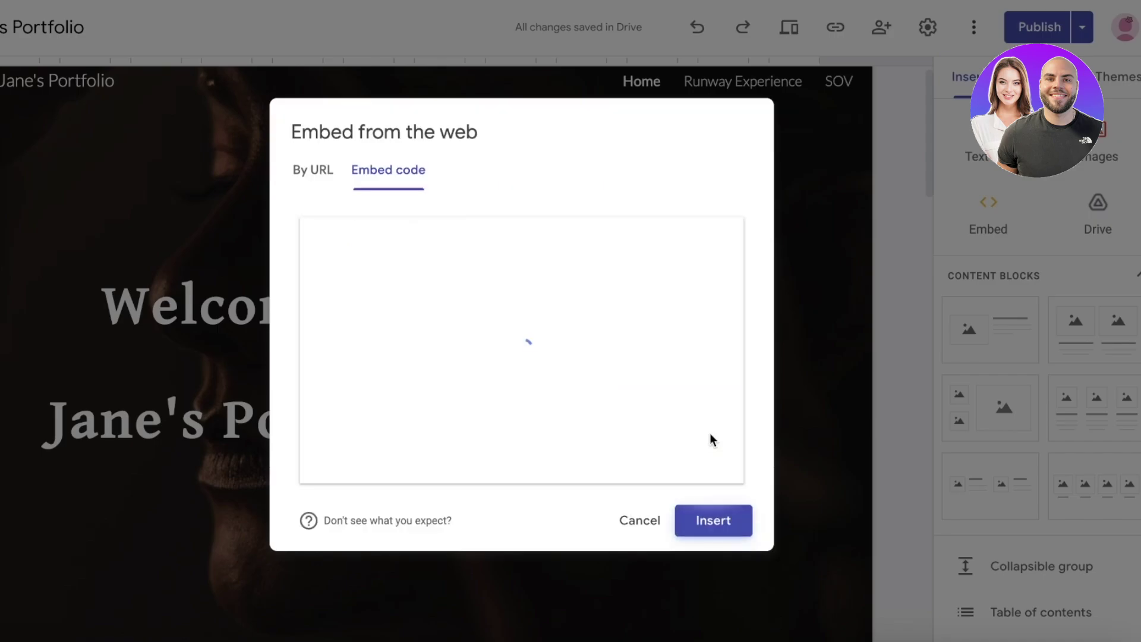
{"action": "left_click", "coordinate": [692, 521]}
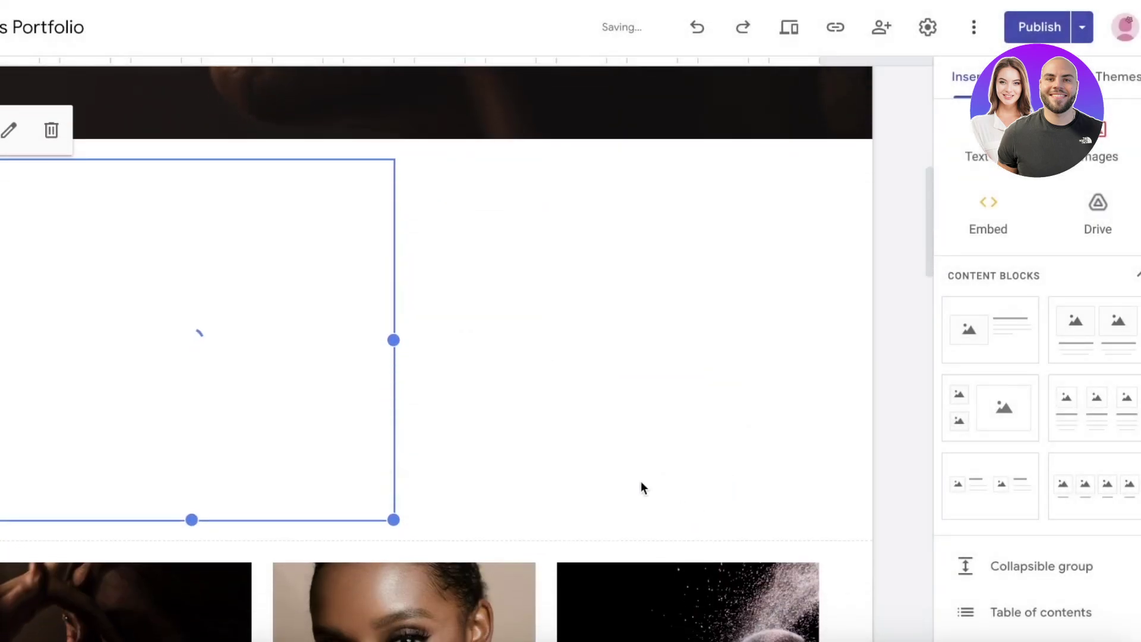
Move the new embed into the header and resize it to show the whole card with white title and $199.00 price
{"action": "left_click_drag", "start_coordinate": [191, 519], "coordinate": [695, 256]}
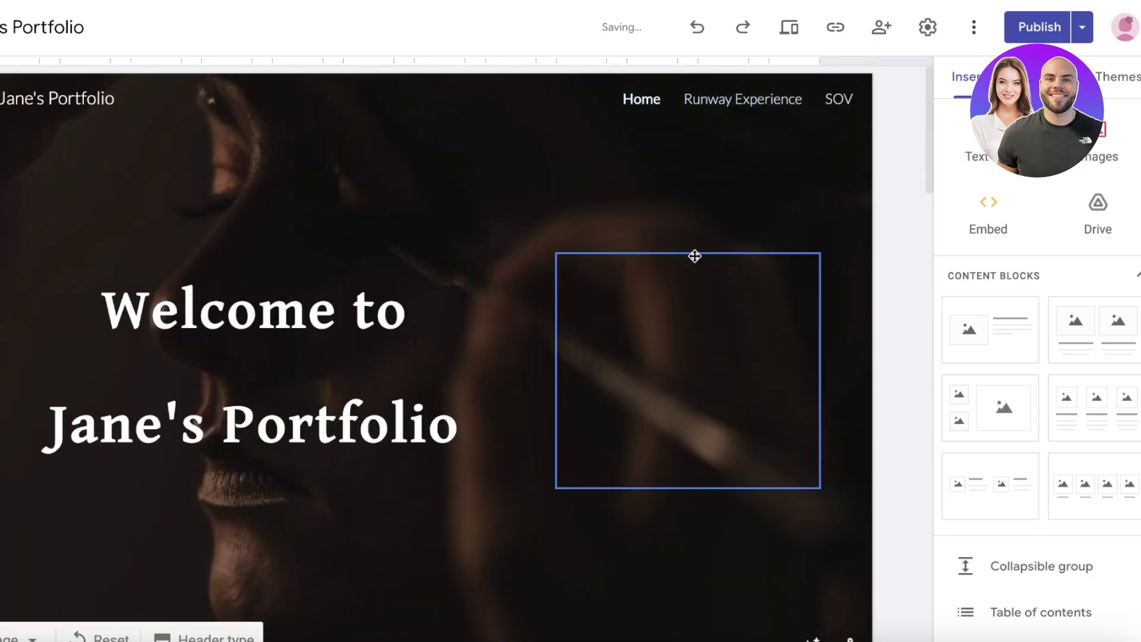
{"action": "scroll", "coordinate": [667, 322], "scroll_direction": "down", "scroll_amount": 1}
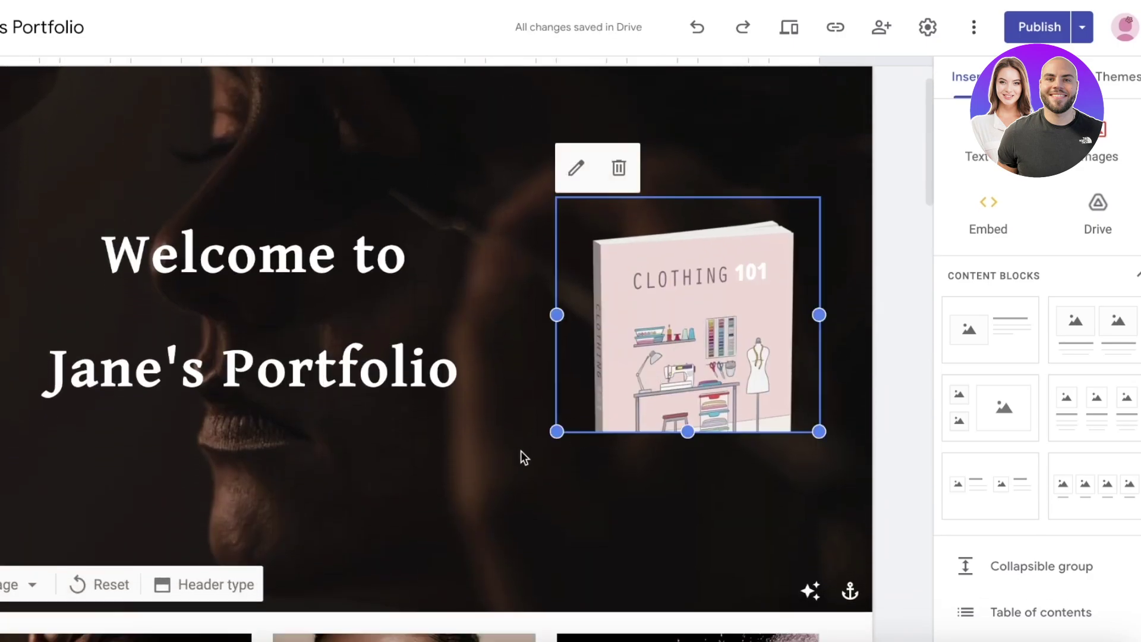
{"action": "left_click_drag", "start_coordinate": [555, 433], "coordinate": [627, 511]}
{"action": "left_click_drag", "start_coordinate": [628, 315], "coordinate": [557, 314]}
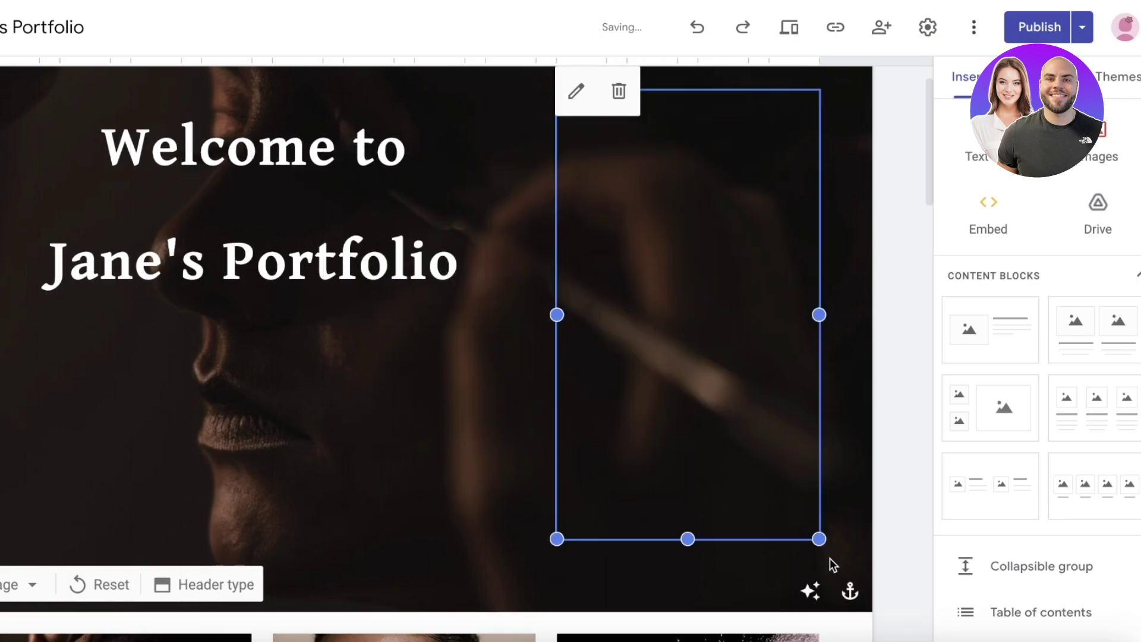
{"action": "left_click_drag", "start_coordinate": [820, 539], "coordinate": [881, 627]}
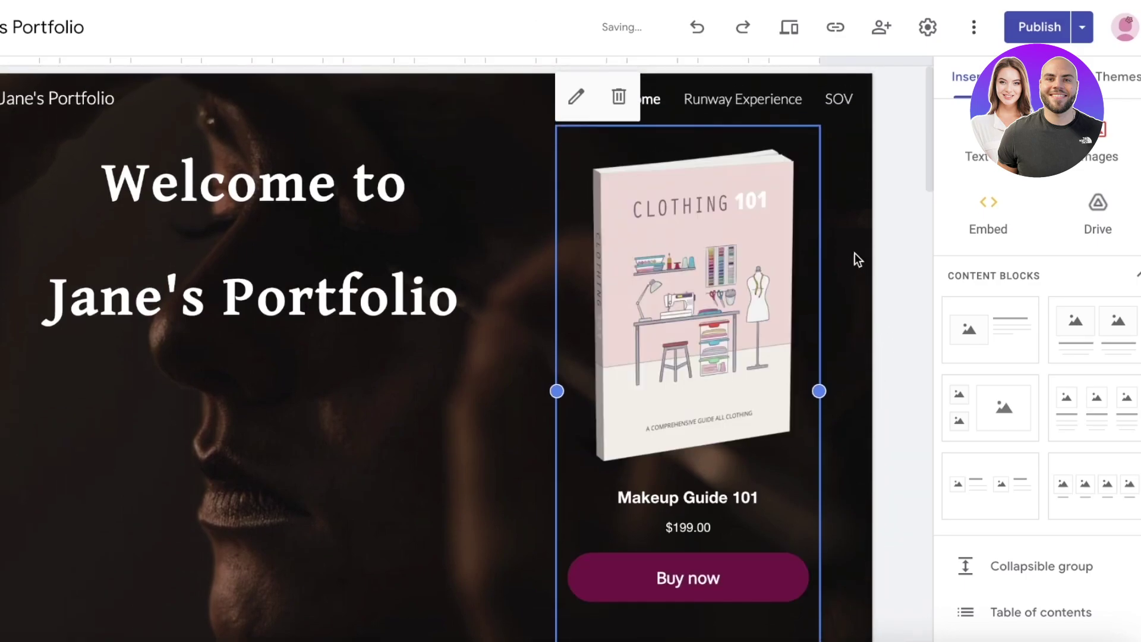
{"action": "left_click", "coordinate": [899, 231]}
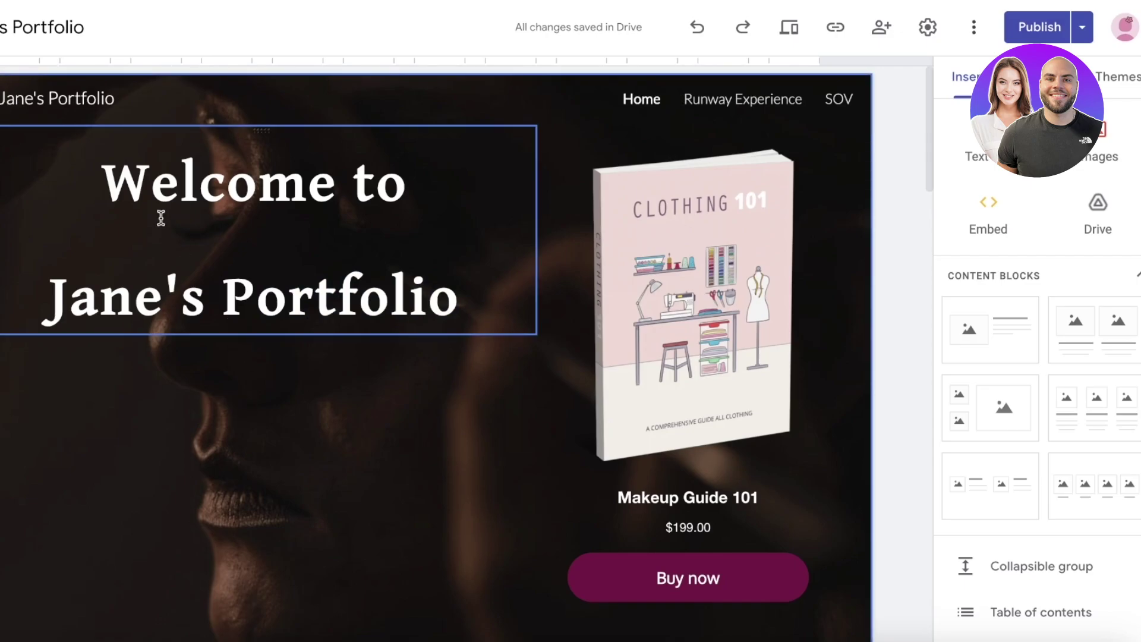
Add blank lines above 'Welcome to Jane's Portfolio' so it sits level with the product card
{"action": "left_click", "coordinate": [94, 186]}
{"action": "key", "text": "Return"}
{"action": "key", "text": "Return"}
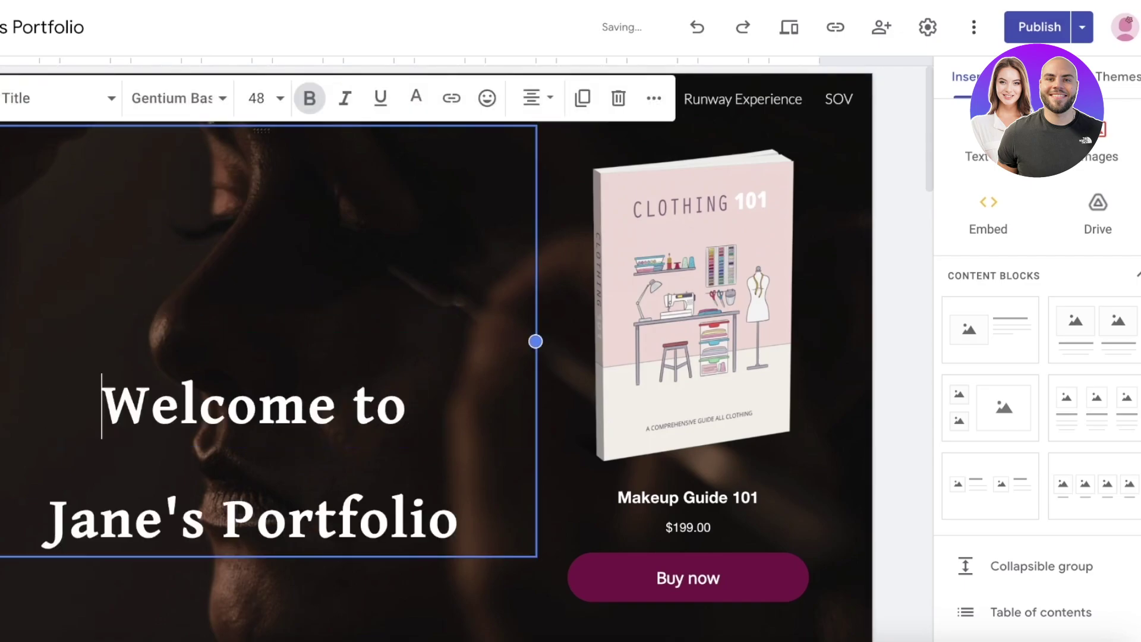
{"action": "left_click", "coordinate": [899, 182]}
{"action": "scroll", "coordinate": [422, 231], "scroll_direction": "down", "scroll_amount": 10}
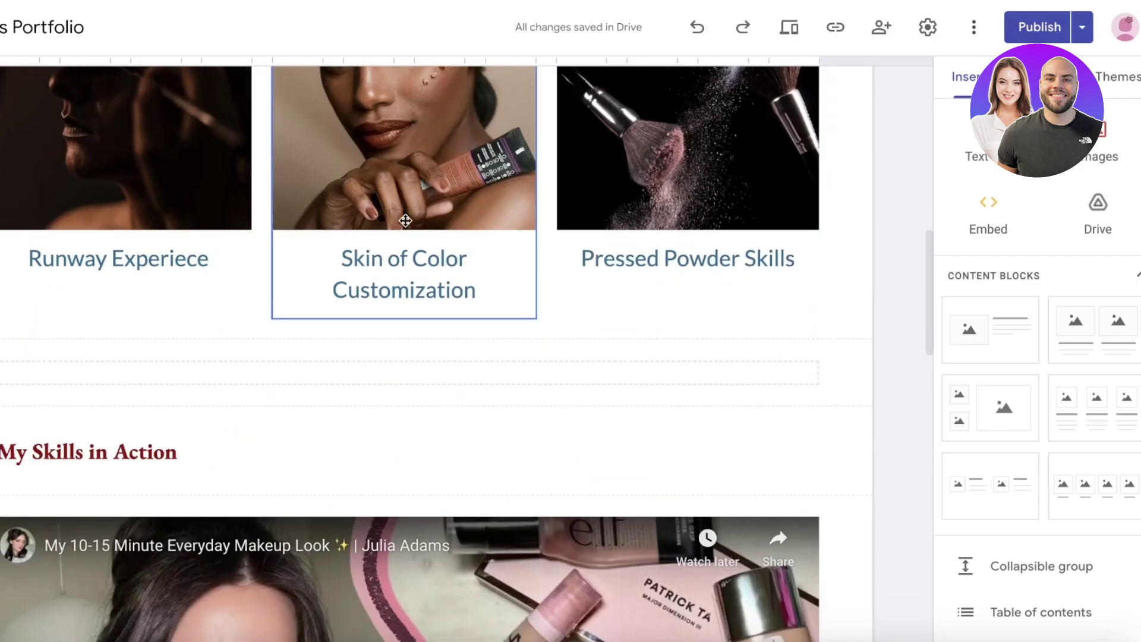
{"action": "scroll", "coordinate": [408, 217], "scroll_direction": "up", "scroll_amount": 10}
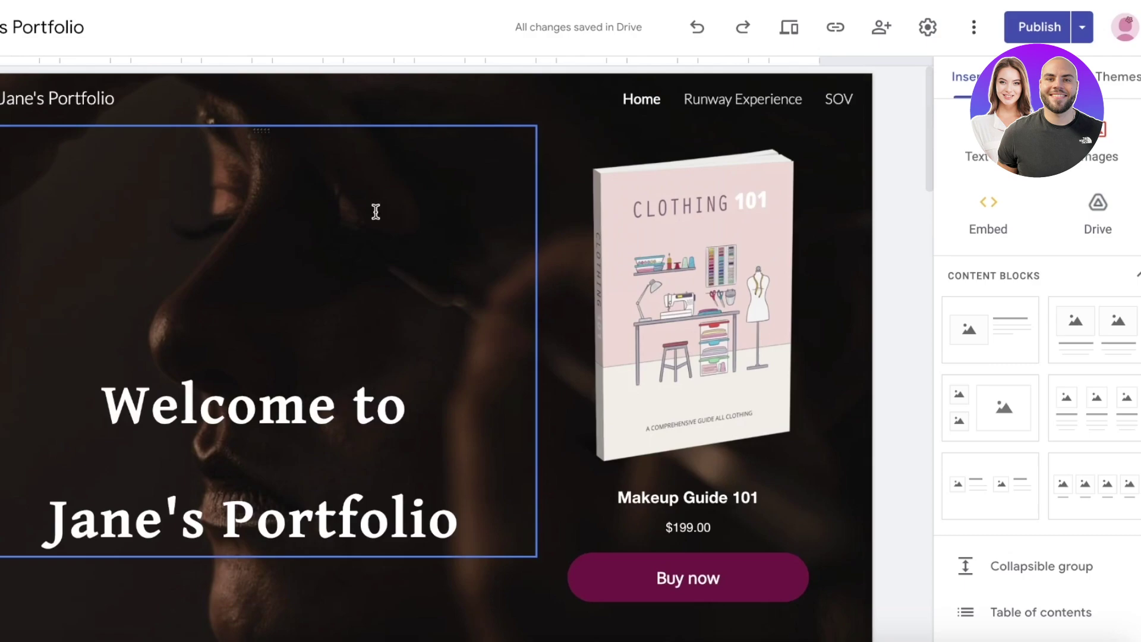
Publish the site, view the published site, and try Buy now, which reports the store refused to connect
{"action": "left_click", "coordinate": [1029, 32]}
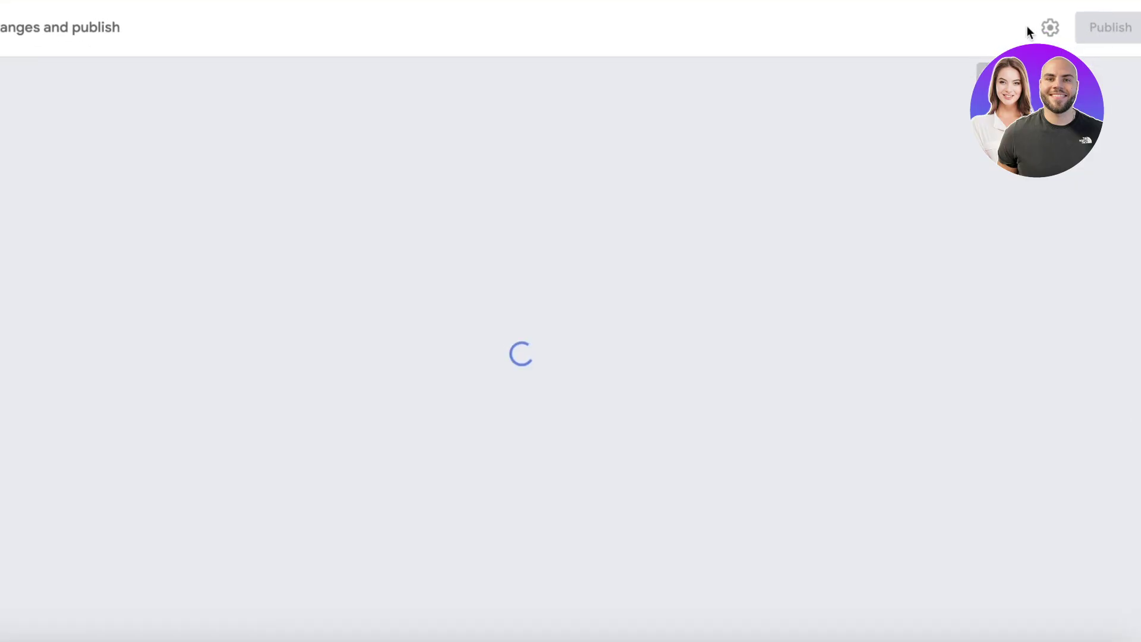
{"action": "left_click", "coordinate": [1129, 29]}
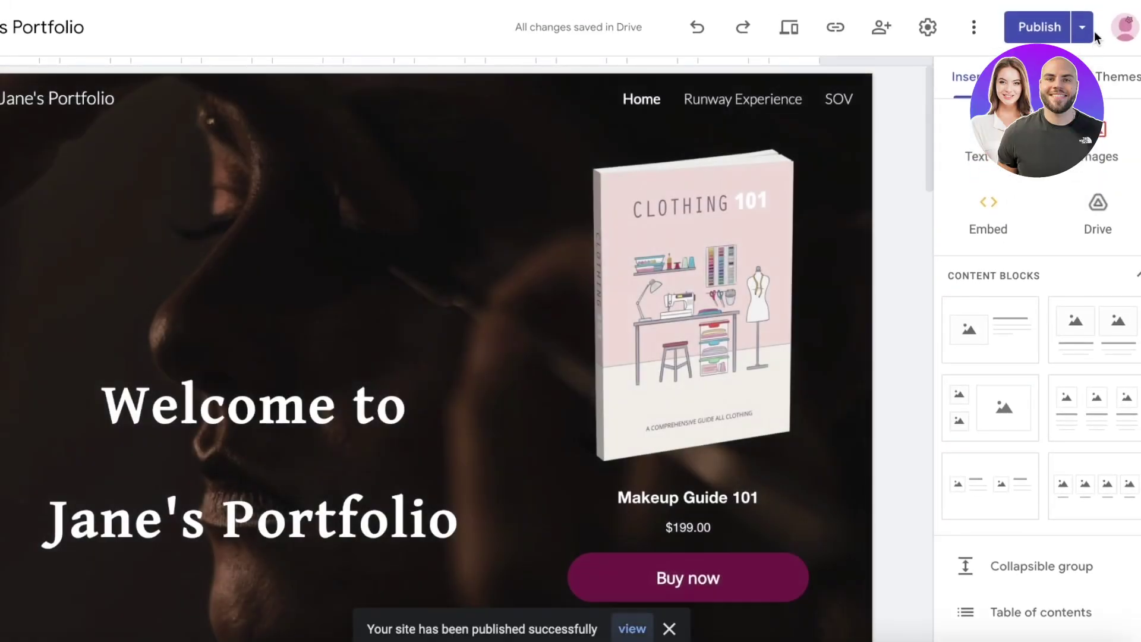
{"action": "left_click", "coordinate": [1082, 27]}
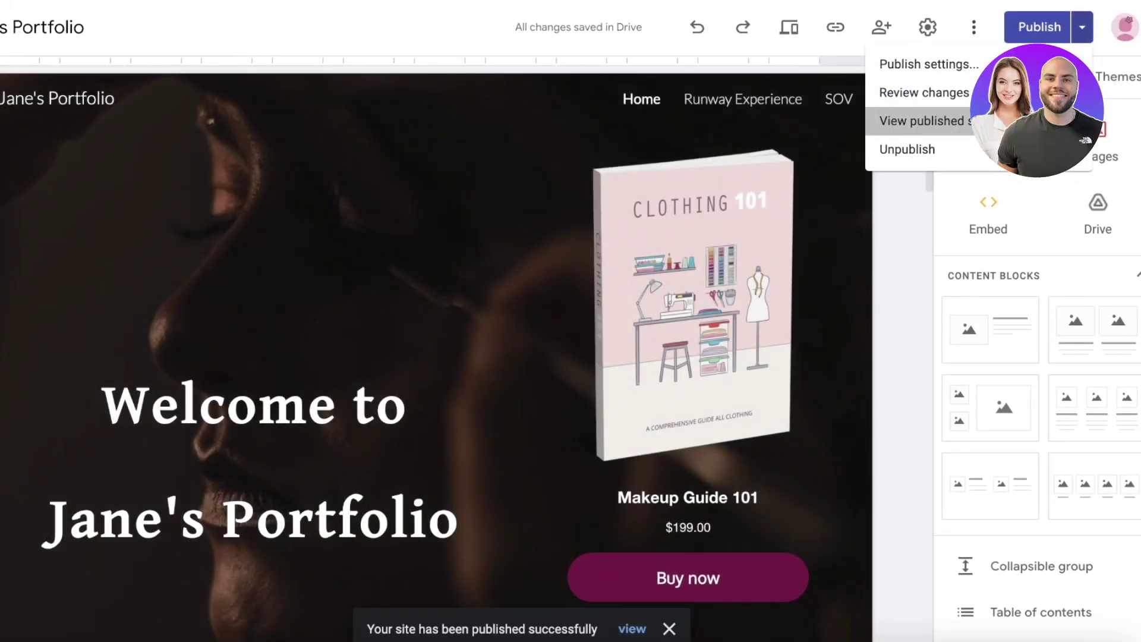
{"action": "left_click", "coordinate": [921, 121]}
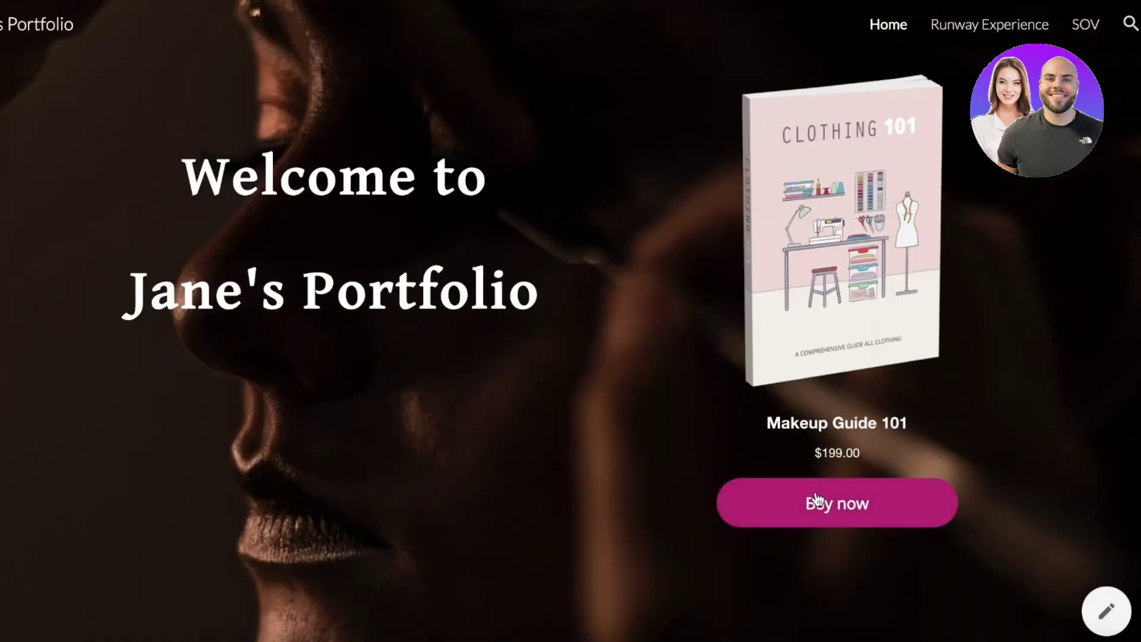
{"action": "left_click", "coordinate": [860, 485]}
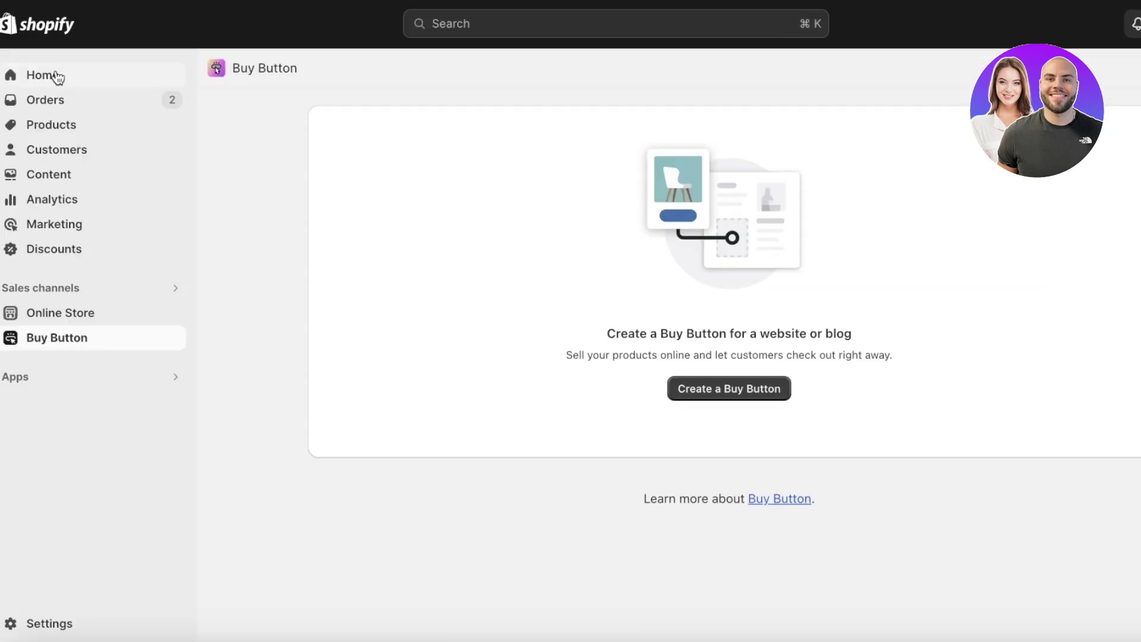
Retest Buy now on the live page, then open the Shopify online store from admin Home
{"action": "left_click", "coordinate": [55, 75]}
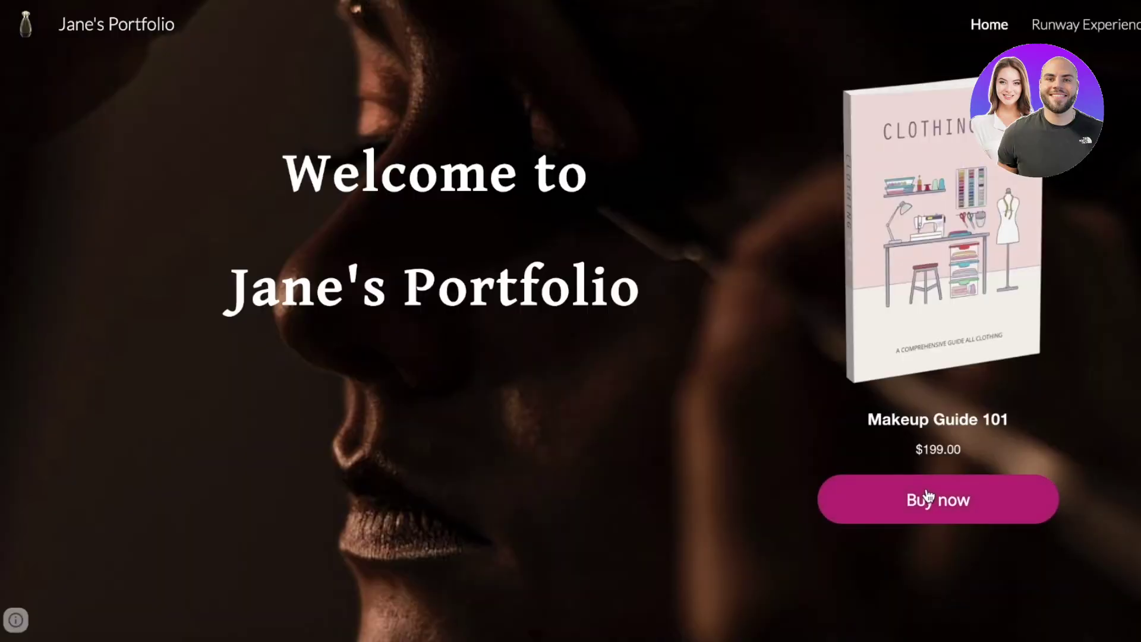
{"action": "left_click", "coordinate": [938, 499]}
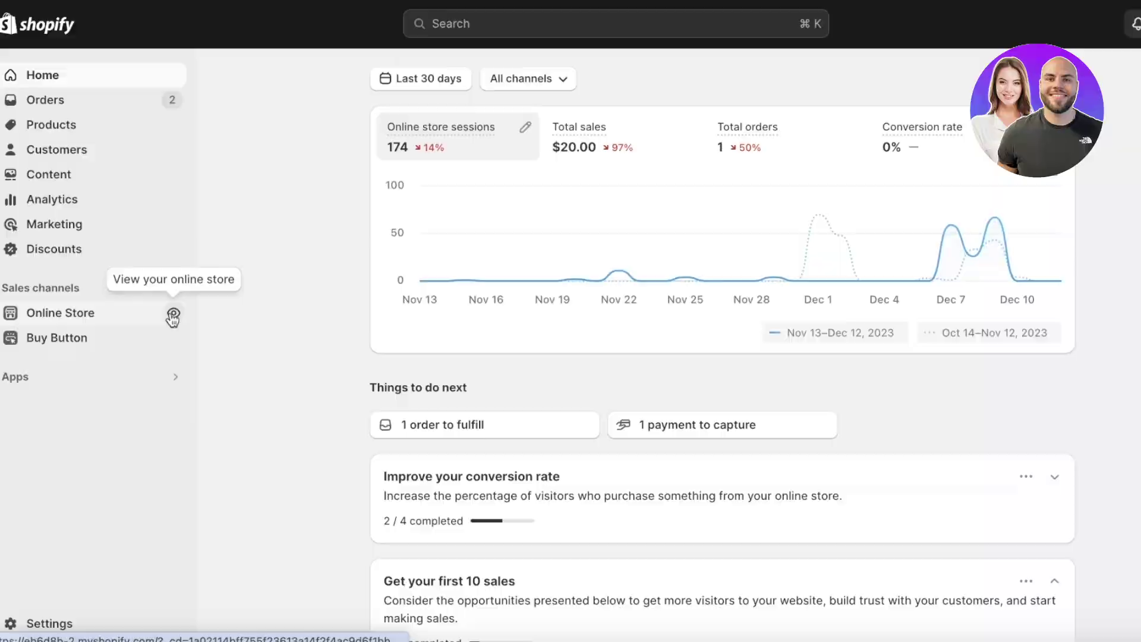
{"action": "left_click", "coordinate": [173, 315]}
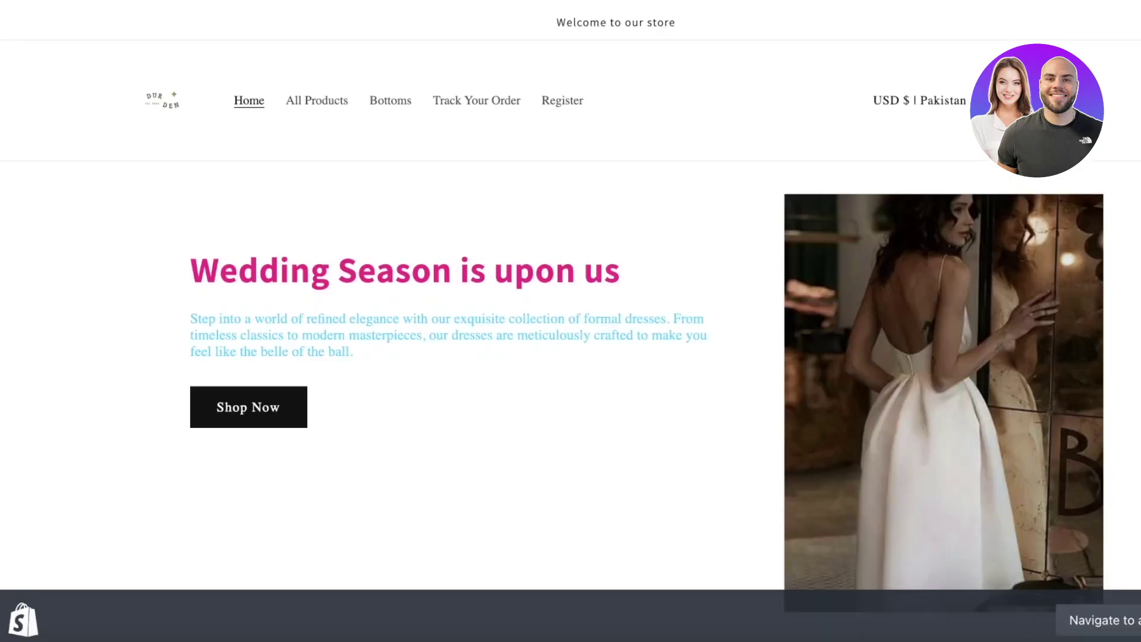
Check that the storefront's All Products page lists Makeup Guide 101 at $199.00, then open admin Products
{"action": "scroll", "coordinate": [953, 13], "scroll_direction": "down", "scroll_amount": 10}
{"action": "scroll", "coordinate": [571, 320], "scroll_direction": "up", "scroll_amount": 10}
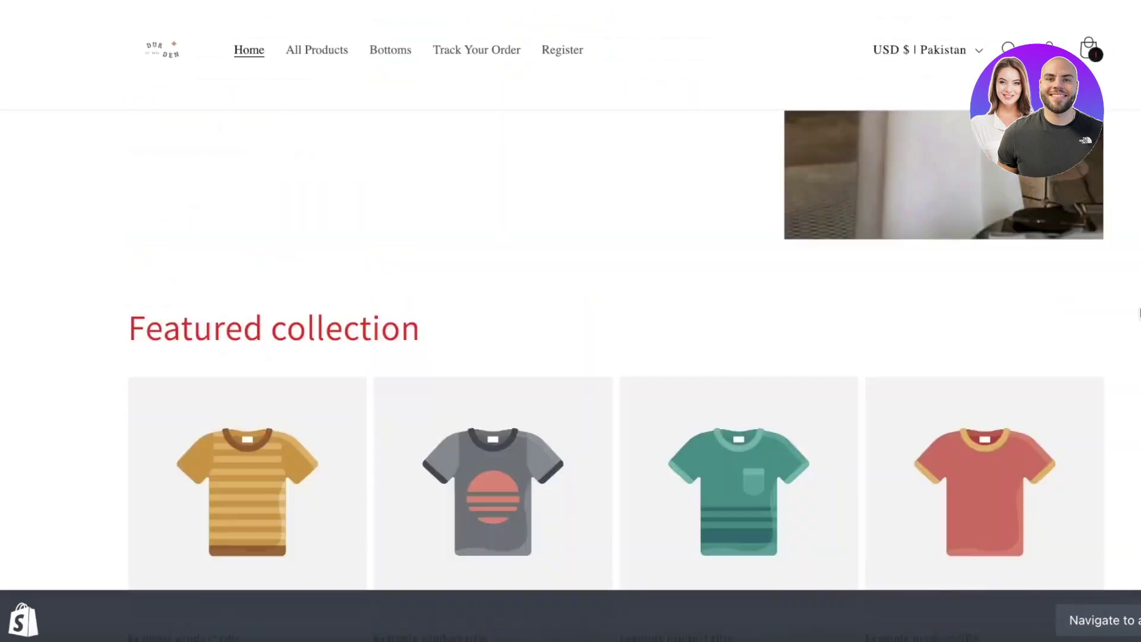
{"action": "scroll", "coordinate": [372, 112], "scroll_direction": "down", "scroll_amount": 12}
{"action": "scroll", "coordinate": [338, 109], "scroll_direction": "up", "scroll_amount": 10}
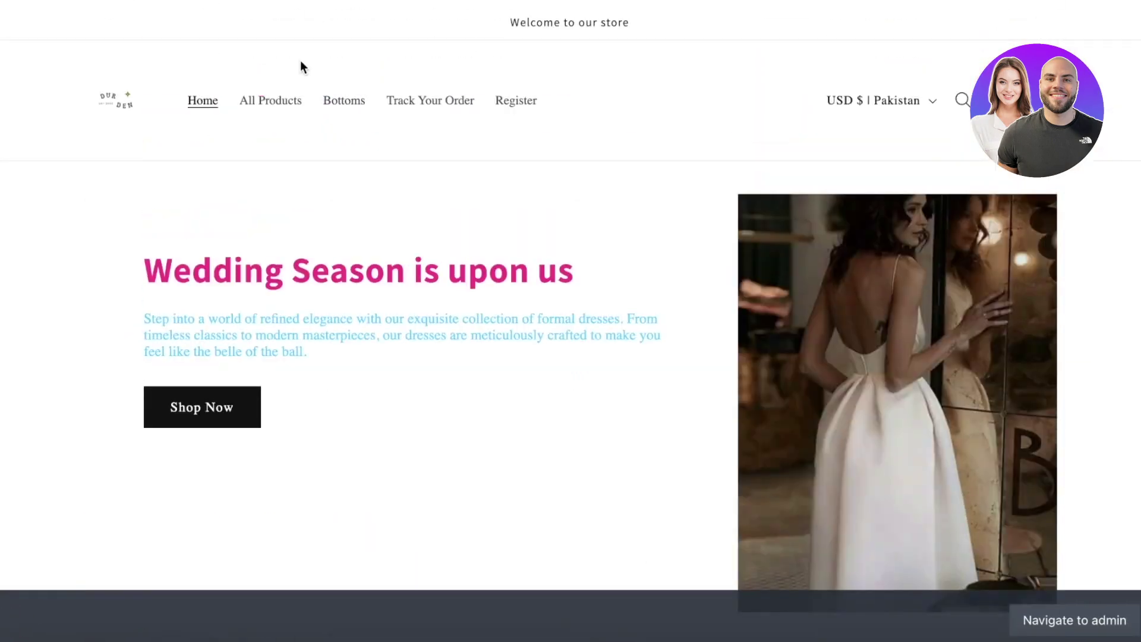
{"action": "left_click", "coordinate": [302, 101]}
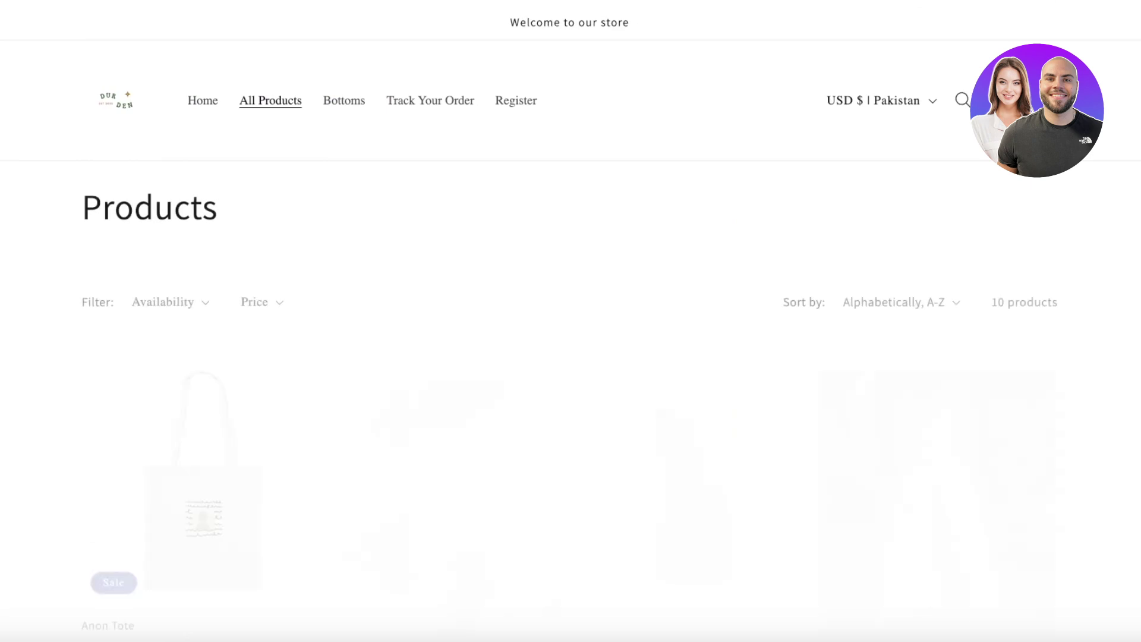
{"action": "scroll", "coordinate": [789, 84], "scroll_direction": "down", "scroll_amount": 15}
{"action": "scroll", "coordinate": [378, 223], "scroll_direction": "up", "scroll_amount": 8}
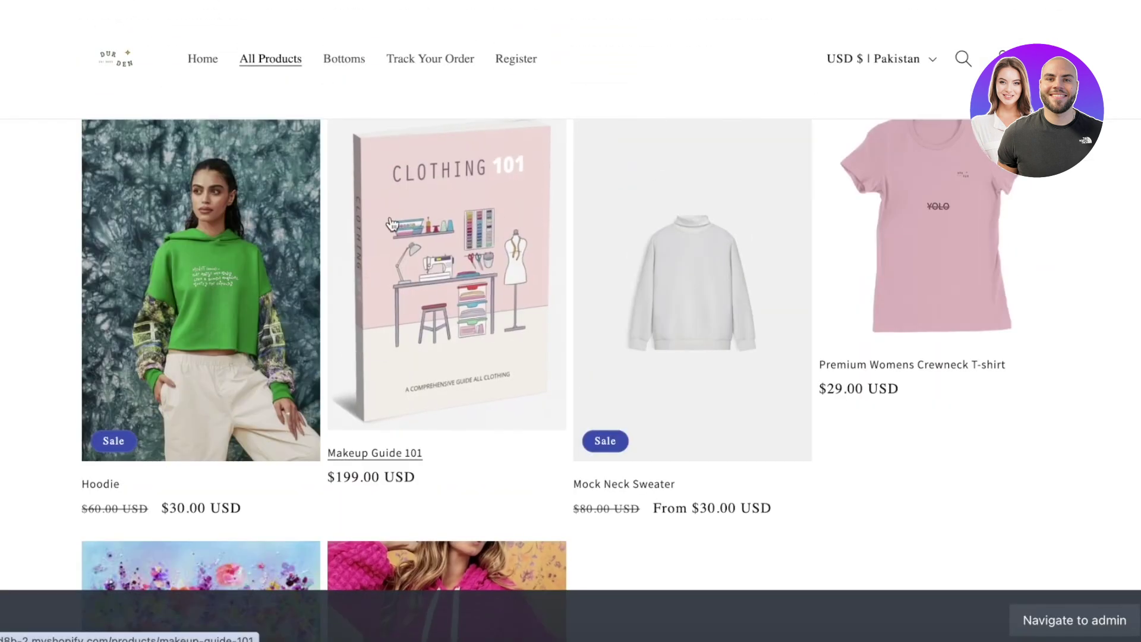
{"action": "scroll", "coordinate": [345, 208], "scroll_direction": "down", "scroll_amount": 8}
{"action": "scroll", "coordinate": [313, 199], "scroll_direction": "up", "scroll_amount": 8}
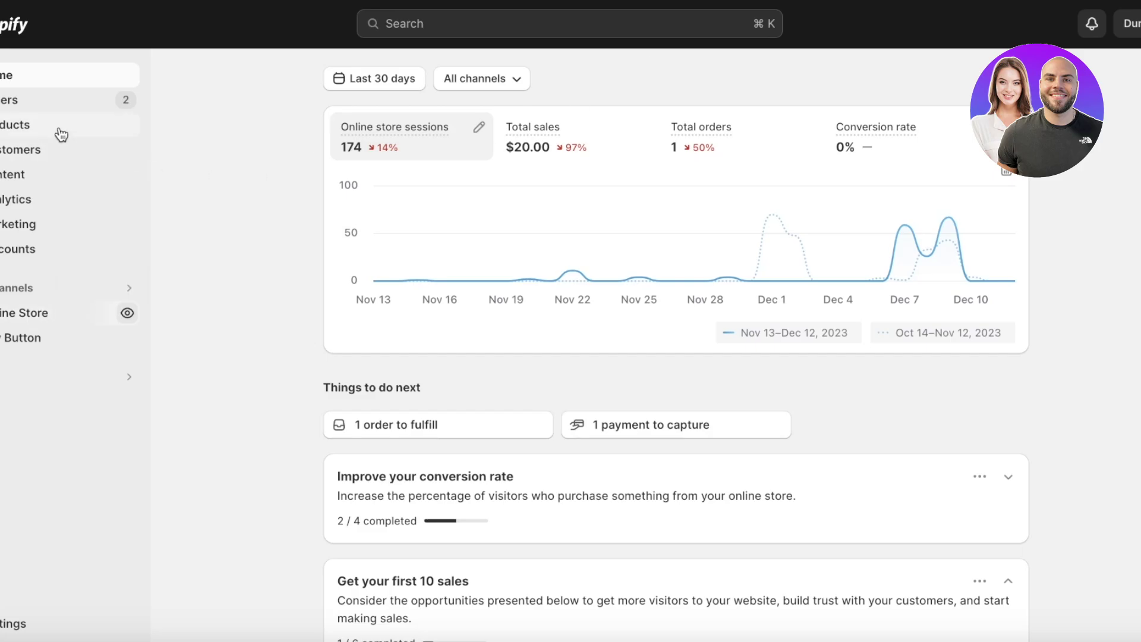
{"action": "left_click", "coordinate": [65, 123]}
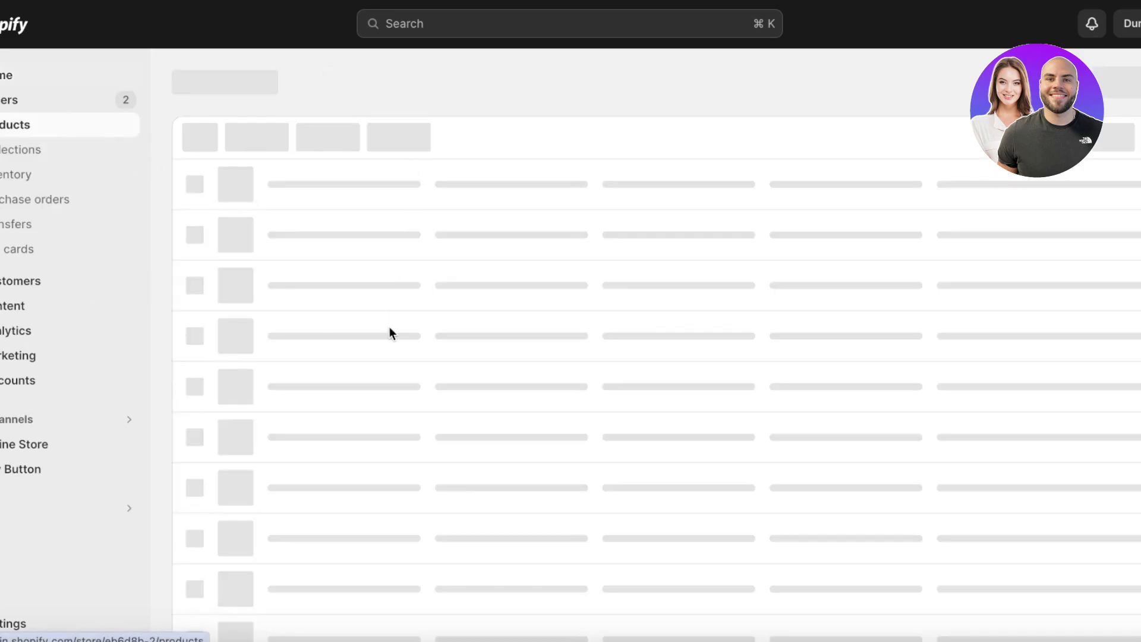
Preview the Makeup Guide 101 product in the online store
{"action": "scroll", "coordinate": [375, 285], "scroll_direction": "down", "scroll_amount": 2}
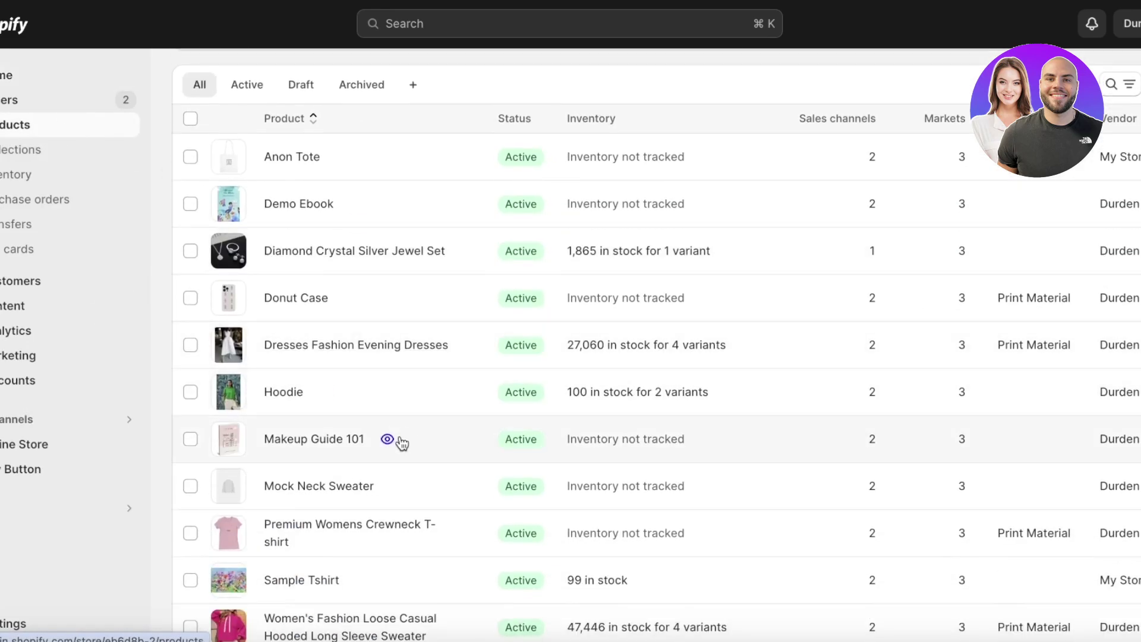
{"action": "left_click", "coordinate": [390, 440]}
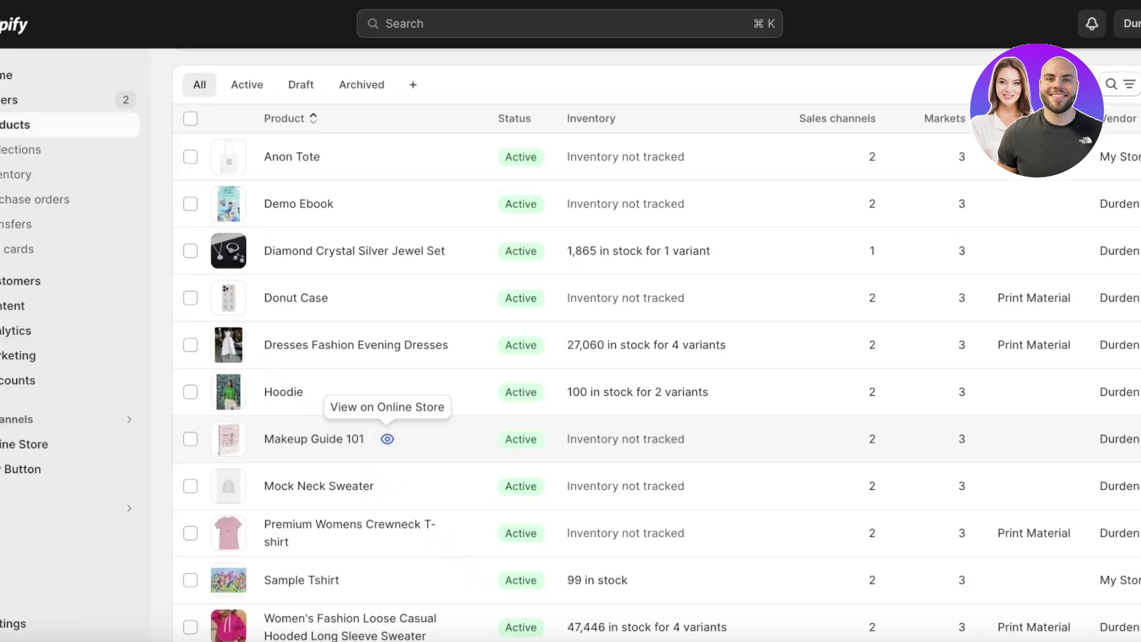
{"action": "left_click", "coordinate": [387, 439]}
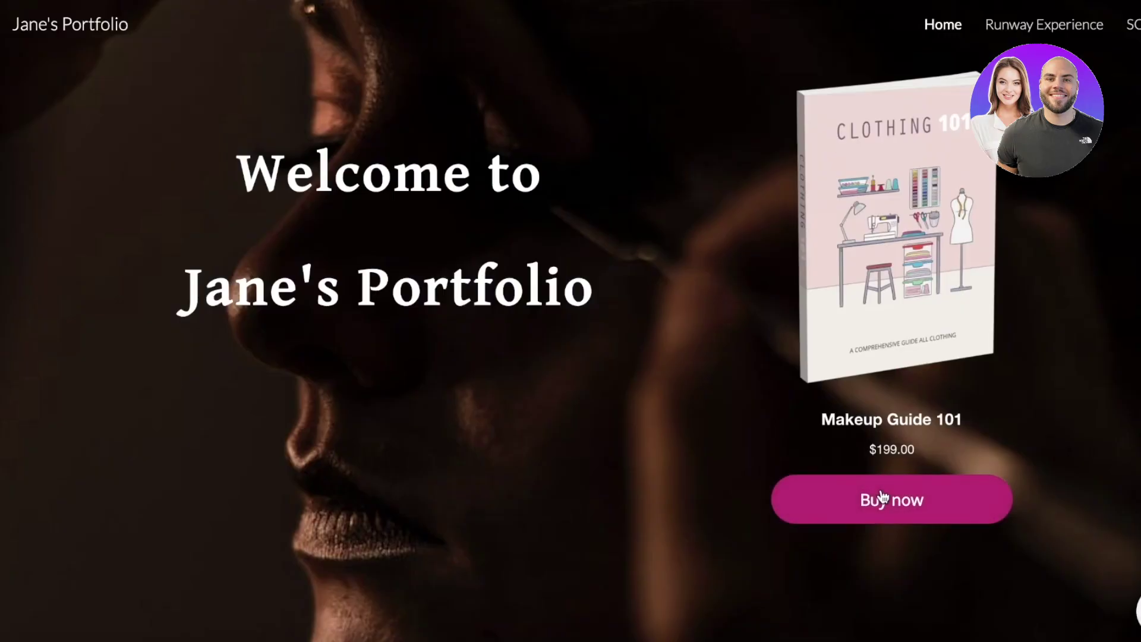
Copy from the Buy now button and select the Buy now embed in the editor
{"action": "right_click", "coordinate": [923, 498]}
{"action": "left_click", "coordinate": [957, 404]}
{"action": "scroll", "coordinate": [932, 137], "scroll_direction": "down", "scroll_amount": 10}
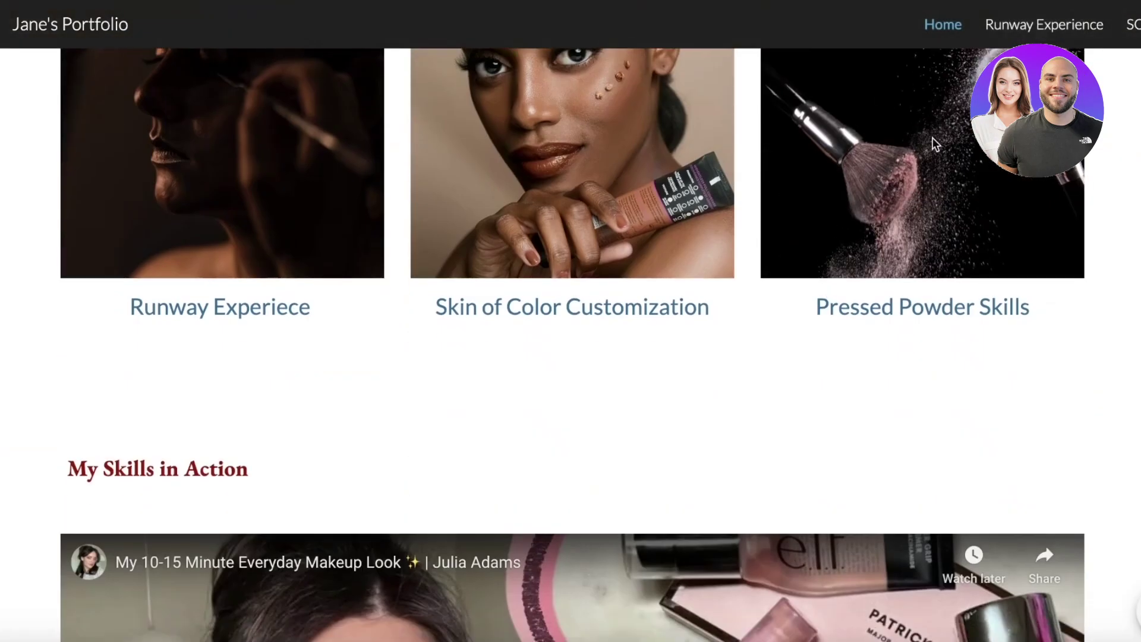
{"action": "scroll", "coordinate": [871, 241], "scroll_direction": "up", "scroll_amount": 8}
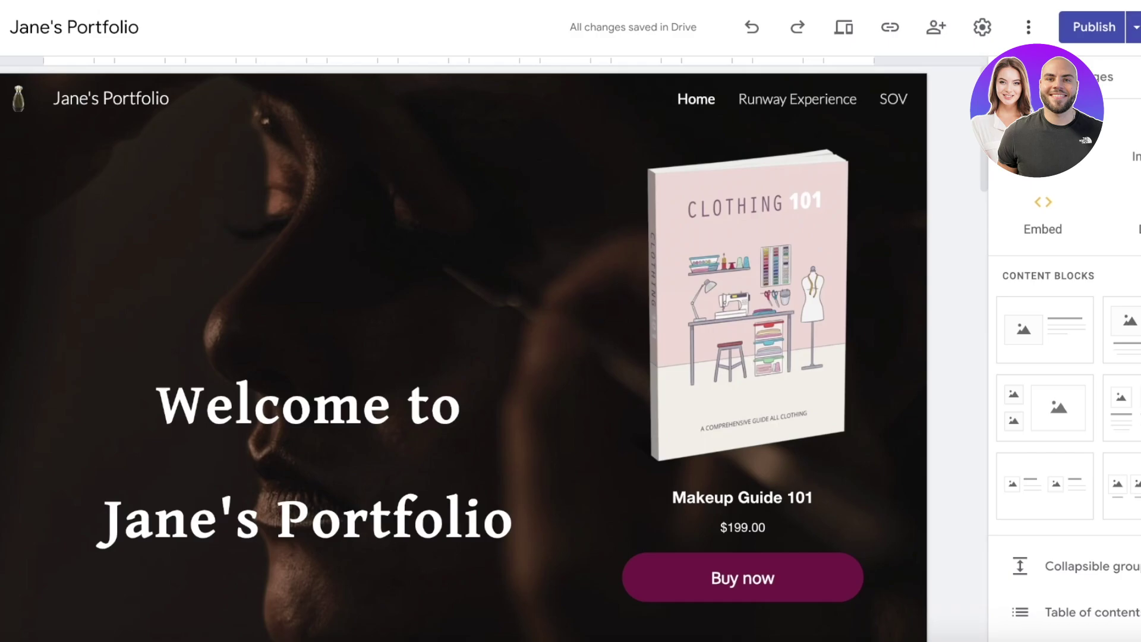
{"action": "left_click", "coordinate": [830, 257]}
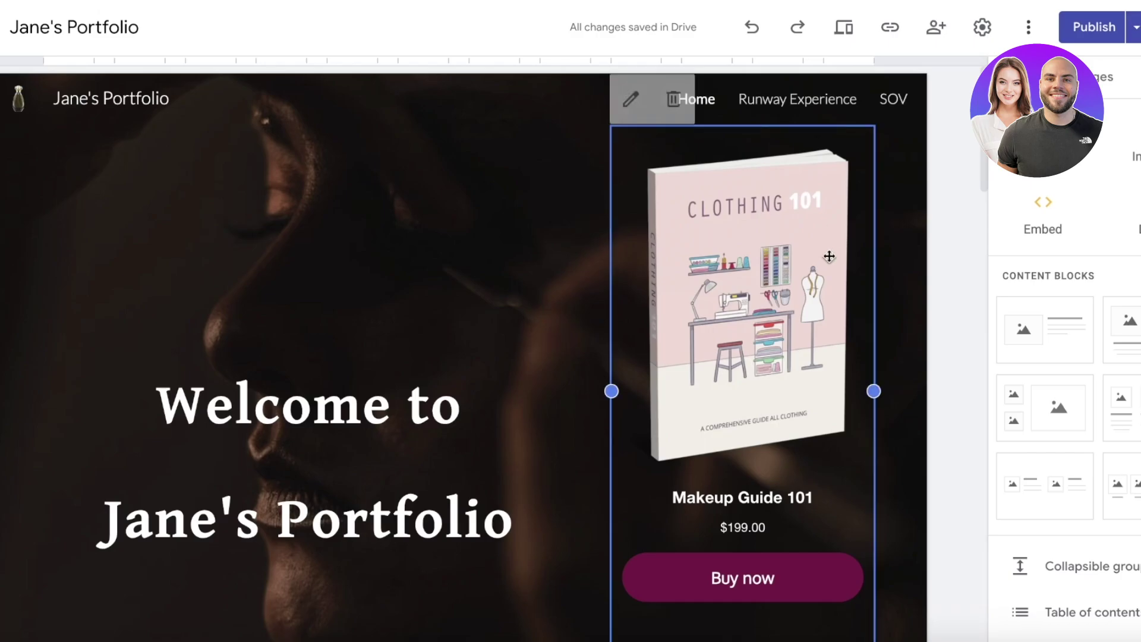
{"action": "scroll", "coordinate": [807, 311], "scroll_direction": "down", "scroll_amount": 8}
{"action": "scroll", "coordinate": [743, 179], "scroll_direction": "up", "scroll_amount": 1}
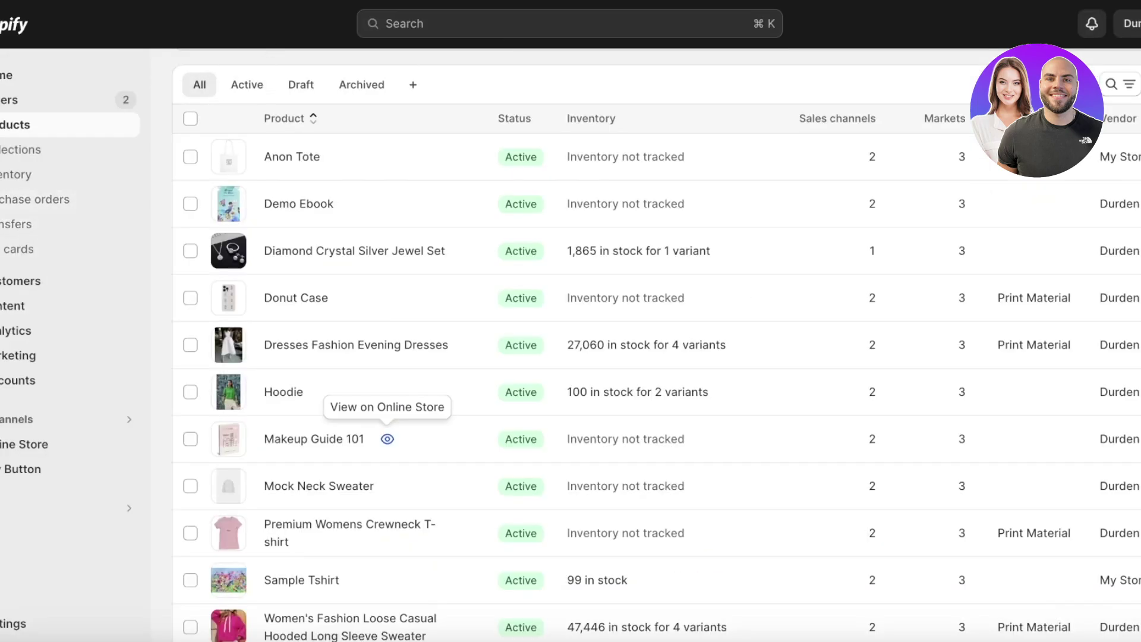
Start a new Buy Button from the Buy Button sales channel
{"action": "left_click", "coordinate": [5, 470]}
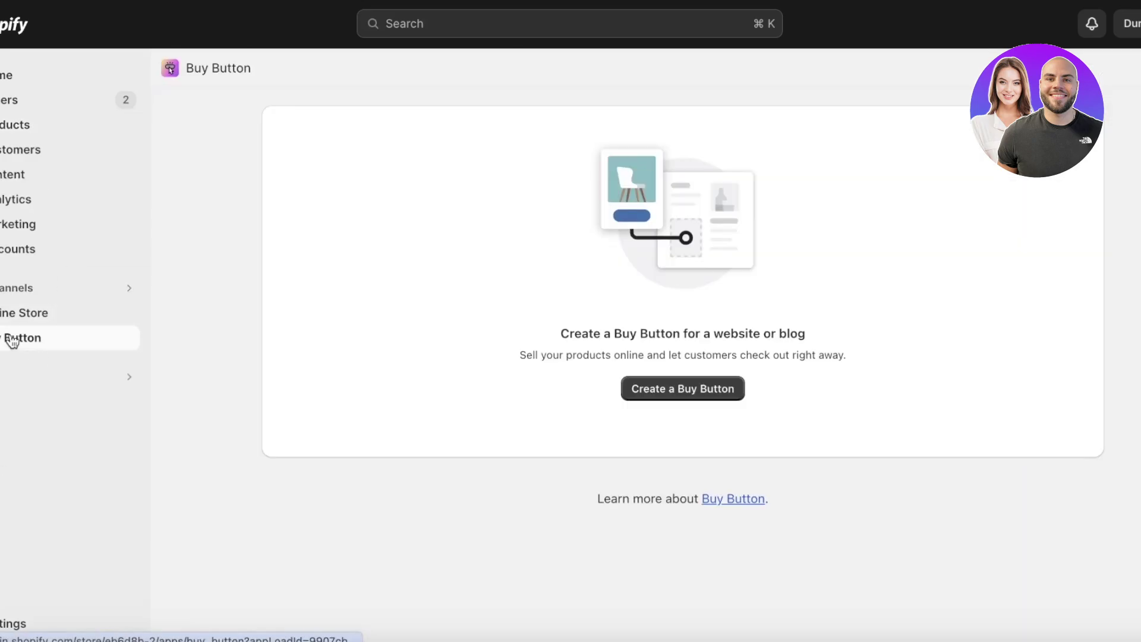
{"action": "left_click", "coordinate": [702, 393]}
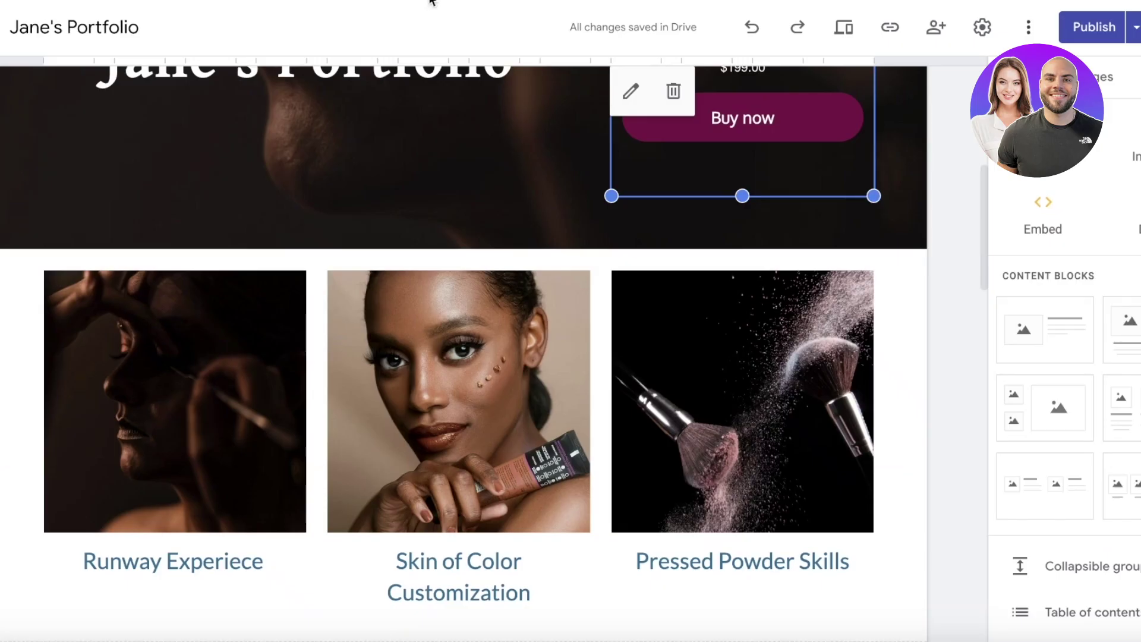
{"action": "scroll", "coordinate": [485, 153], "scroll_direction": "up", "scroll_amount": 8}
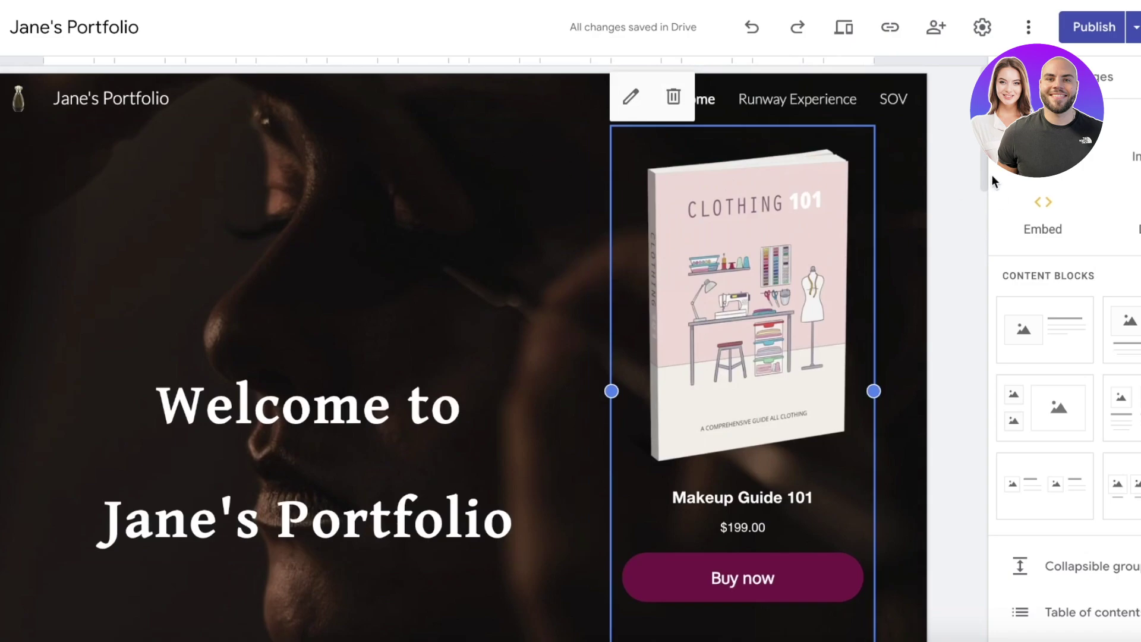
Open the live portfolio site through the Publish menu's View published site option
{"action": "left_click", "coordinate": [1135, 27]}
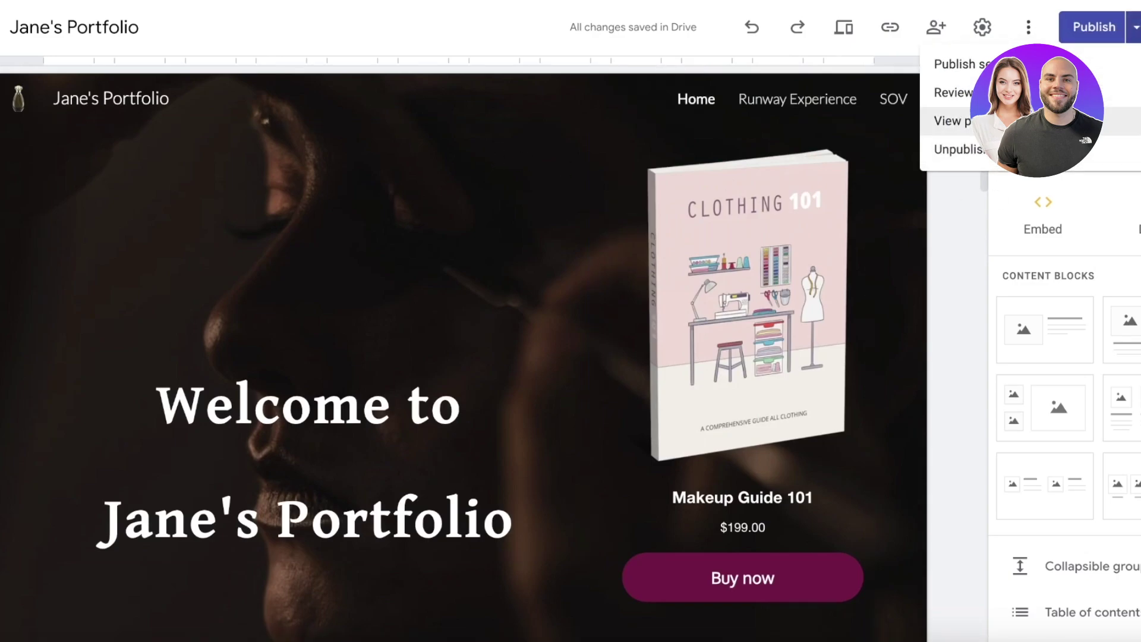
{"action": "left_click", "coordinate": [951, 121]}
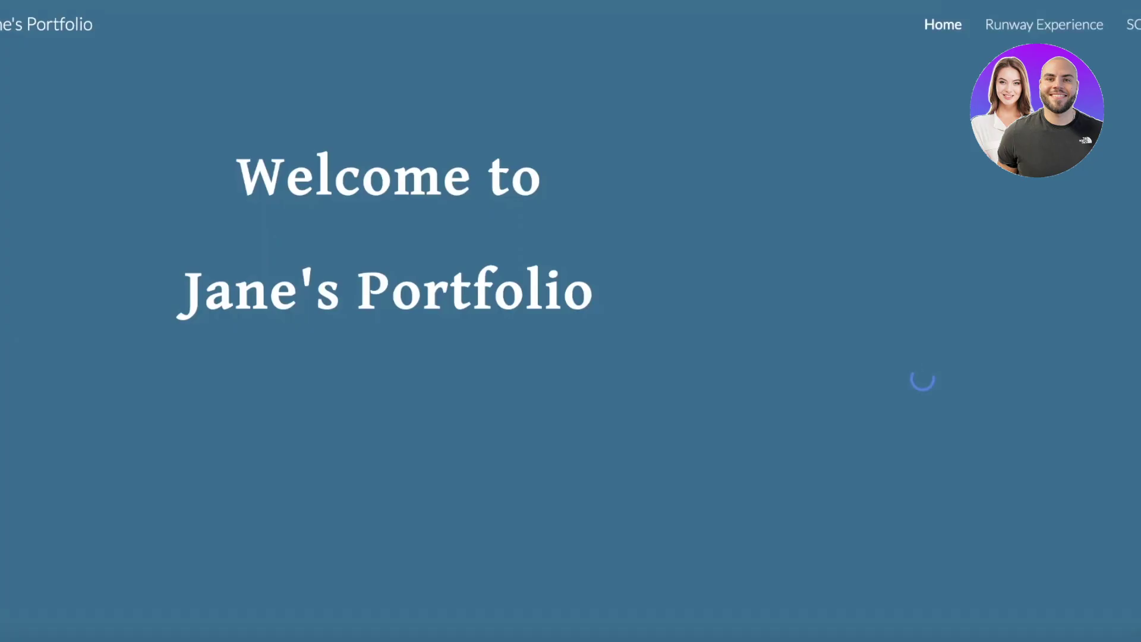